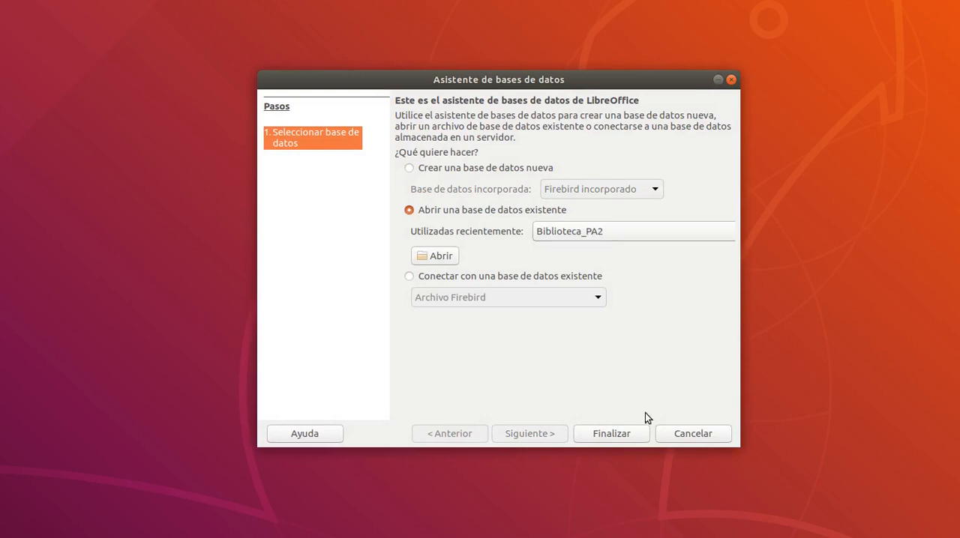
# Open the recently used Biblioteca_PA2 database and save a copy of it as Biblioteca_PA3 in Documentos.
pyautogui.click(629, 434)
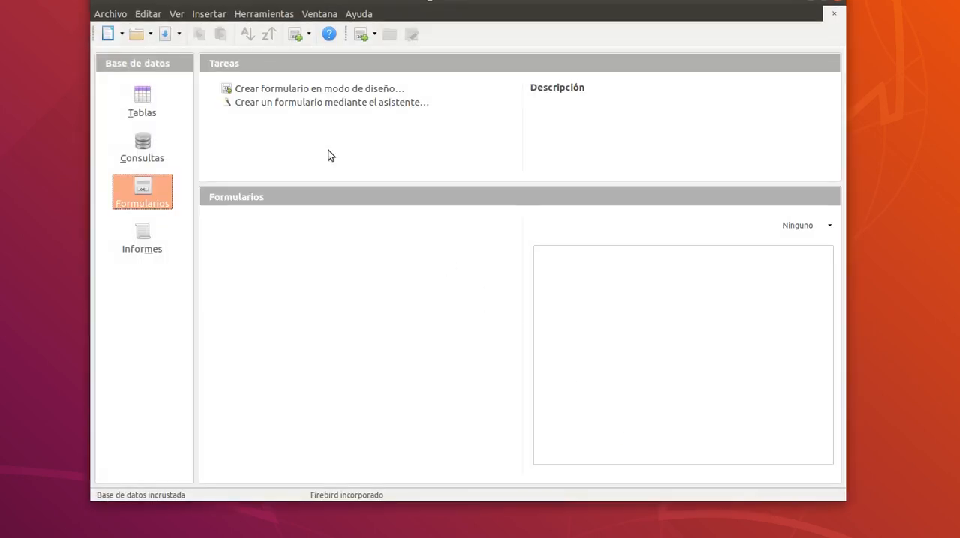
pyautogui.click(111, 15)
pyautogui.click(153, 126)
pyautogui.click(453, 111)
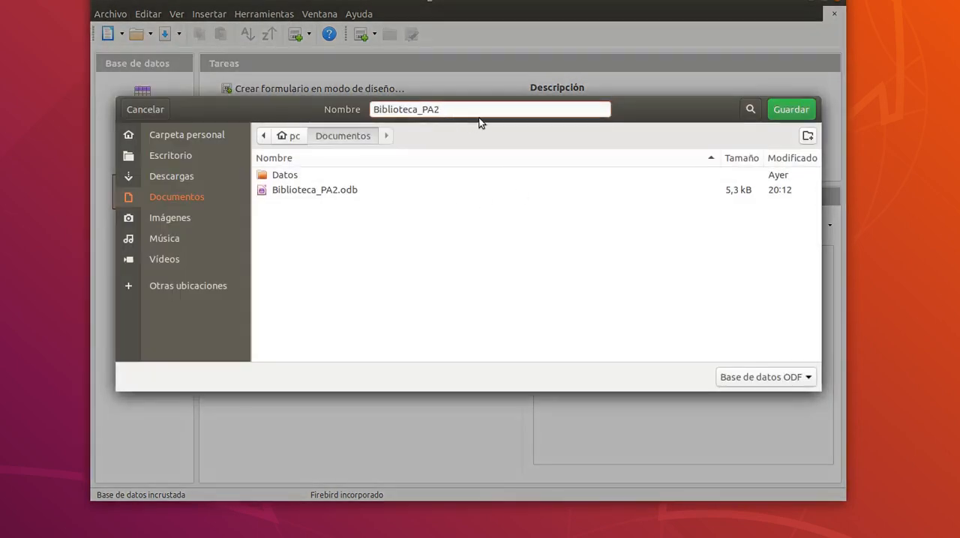
pyautogui.press('BackSpace')
pyautogui.write('3')
pyautogui.click(792, 110)
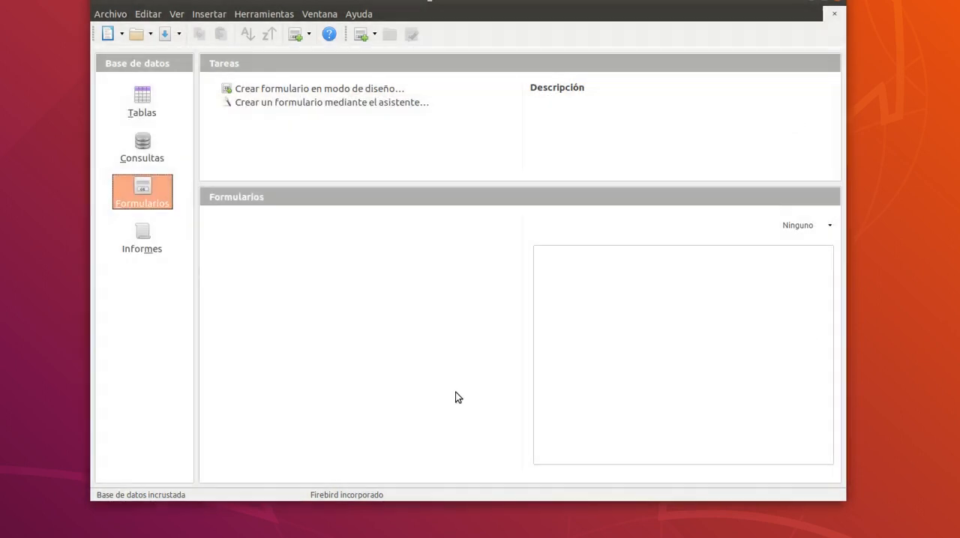
# Display the database's tables and go through the list from Autor to Usuario-Ejemplar.
pyautogui.click(149, 107)
pyautogui.moveTo(395, 2); pyautogui.dragTo(393, 39)
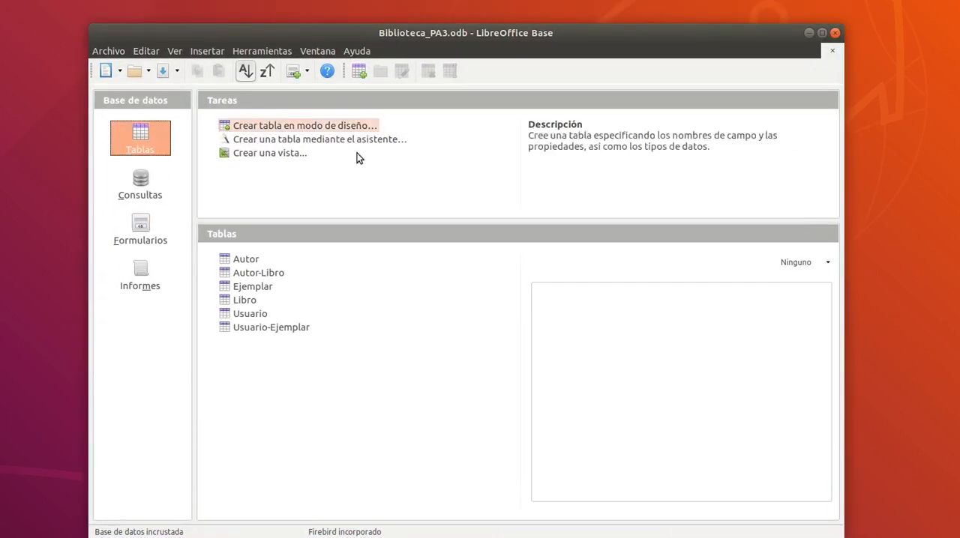
pyautogui.click(252, 261)
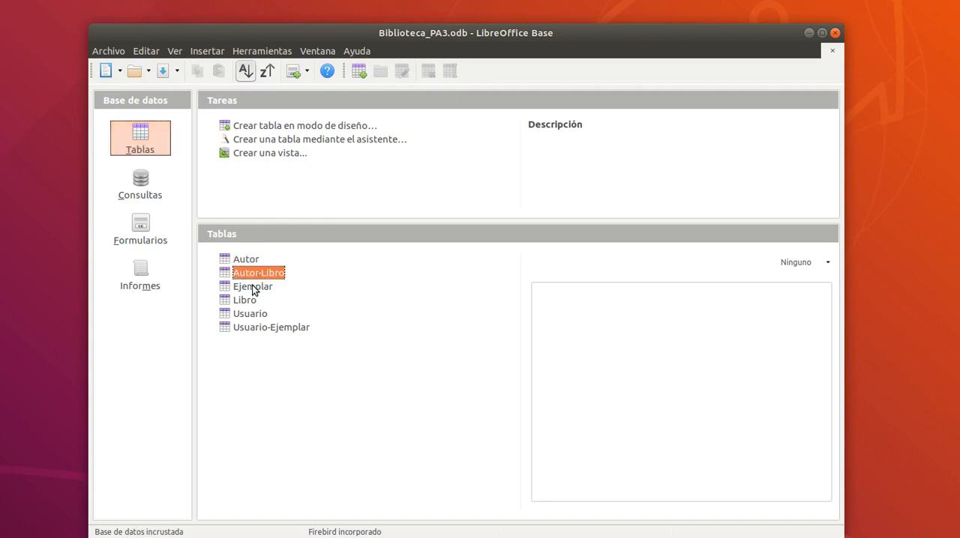
pyautogui.click(252, 286)
pyautogui.click(251, 313)
pyautogui.click(264, 327)
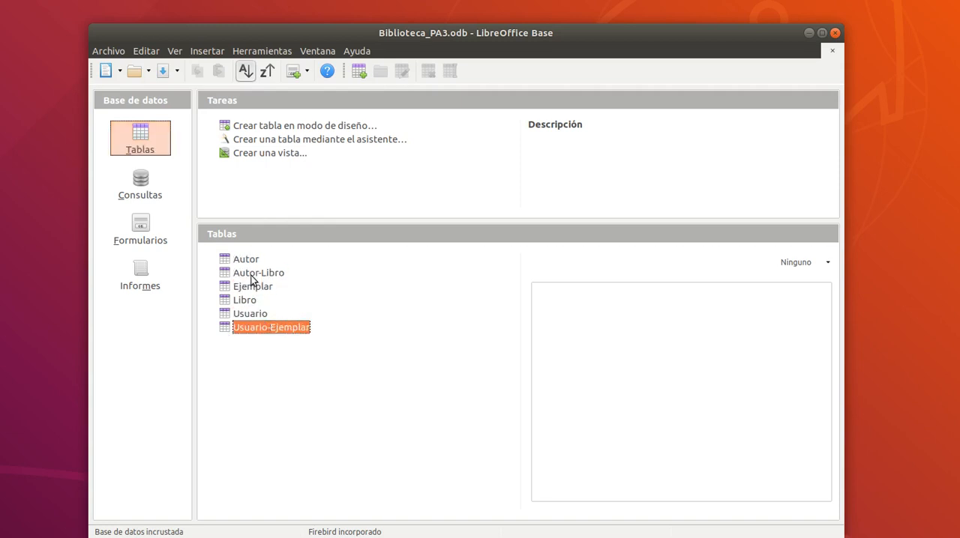
# Open the relationship design, examine how the library tables are linked, and close it.
pyautogui.click(261, 50)
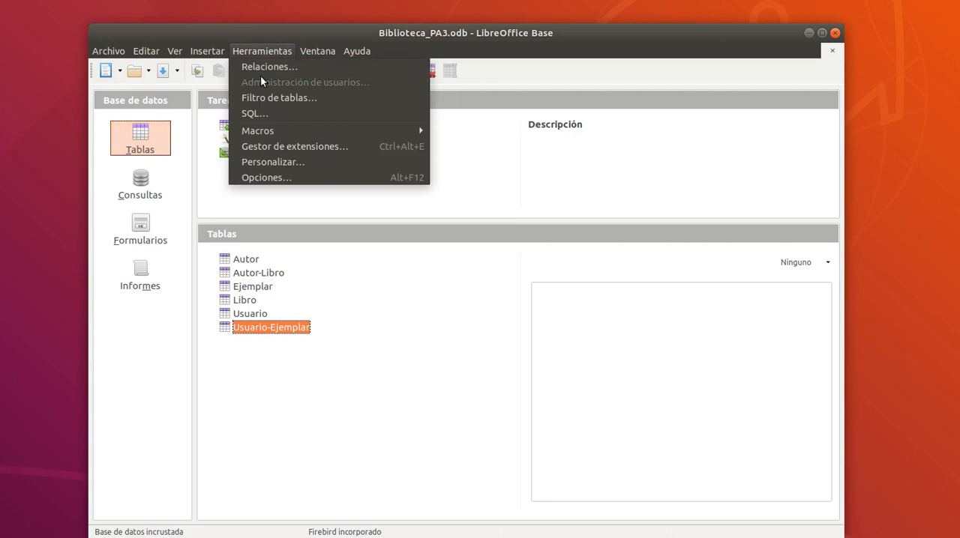
pyautogui.click(263, 68)
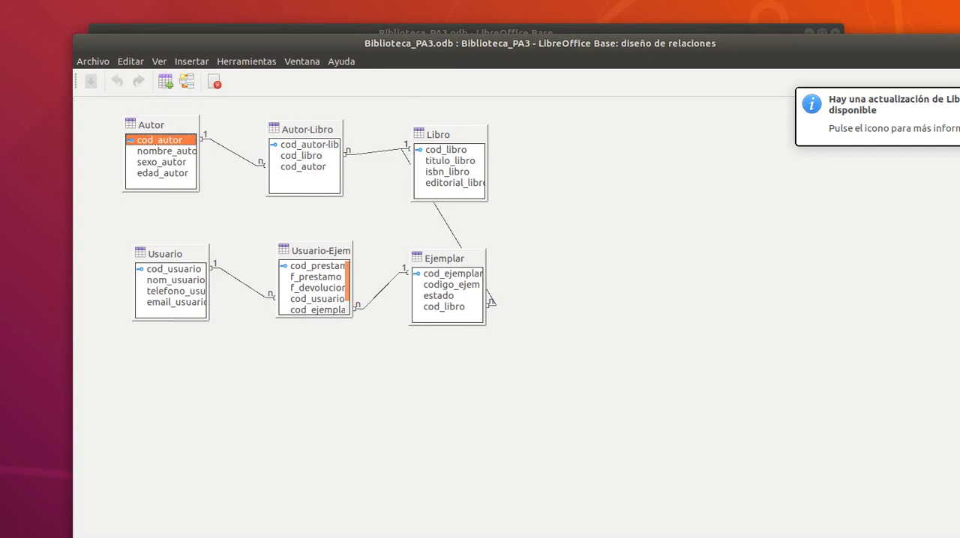
pyautogui.click(959, 43)
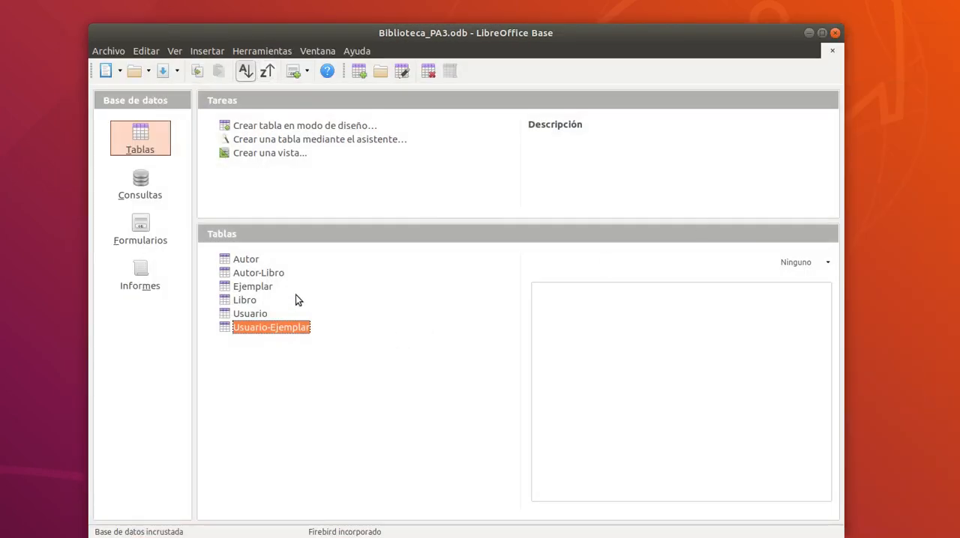
# In the Autor table, re-enter Michael Ende as the first record's nombre_autor and widen the cod_autor column.
pyautogui.doubleClick(248, 260)
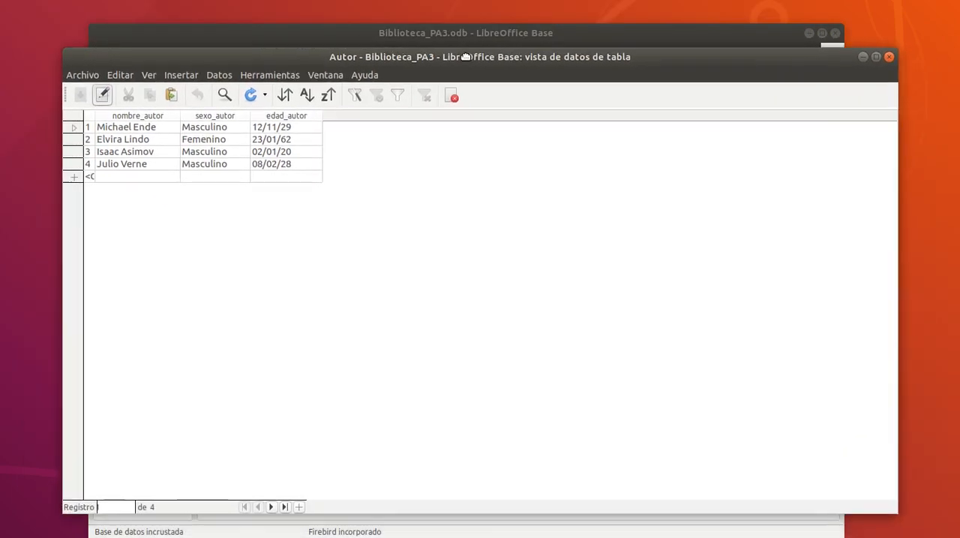
pyautogui.click(106, 130)
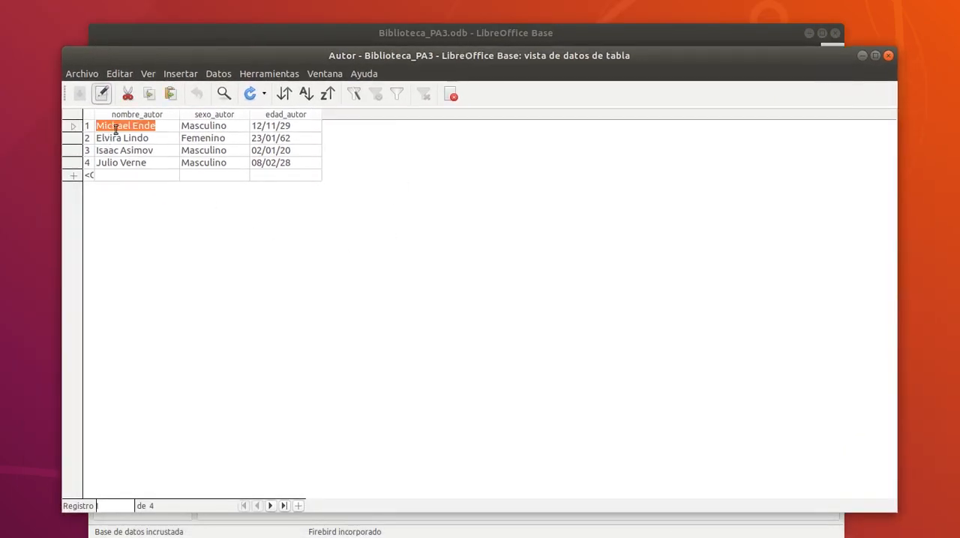
pyautogui.write('Mich')
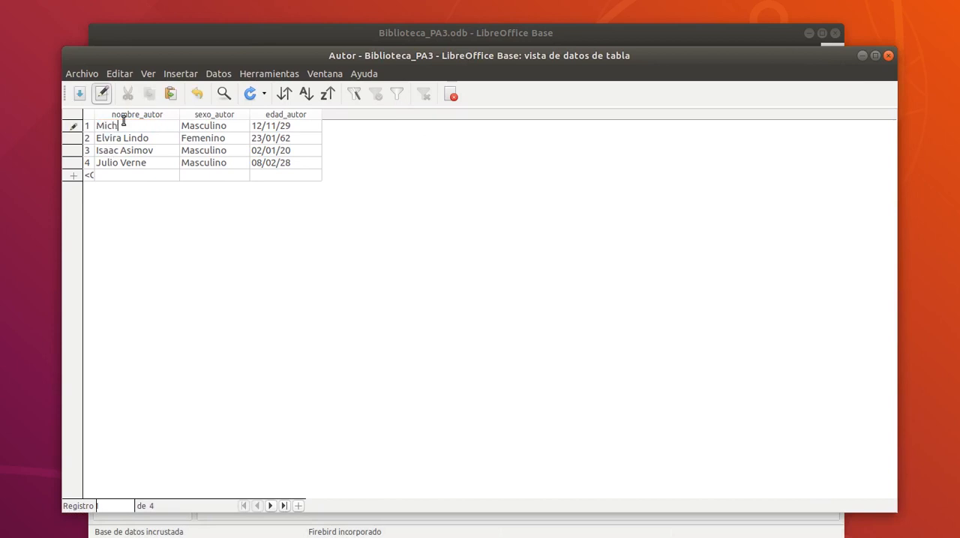
pyautogui.write('ael Ende')
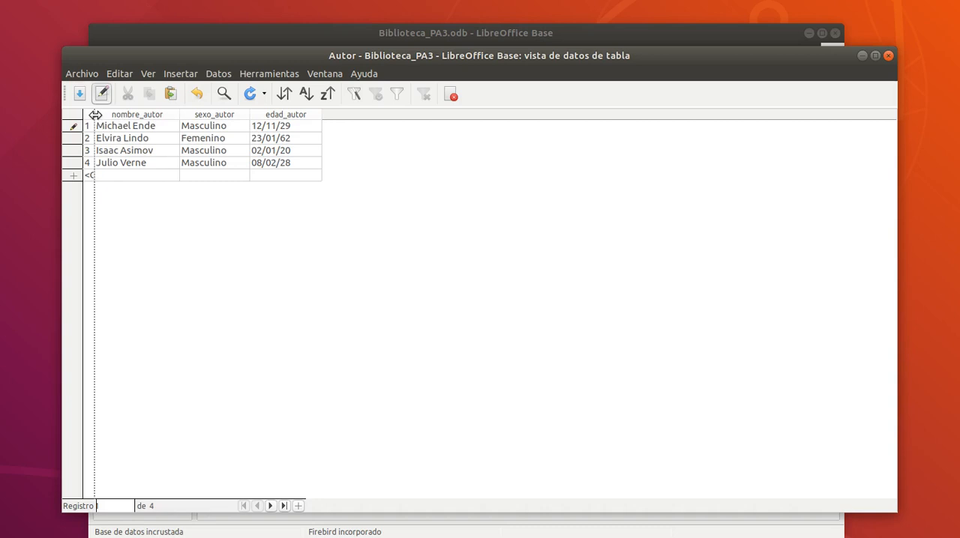
pyautogui.moveTo(93, 115); pyautogui.dragTo(169, 120)
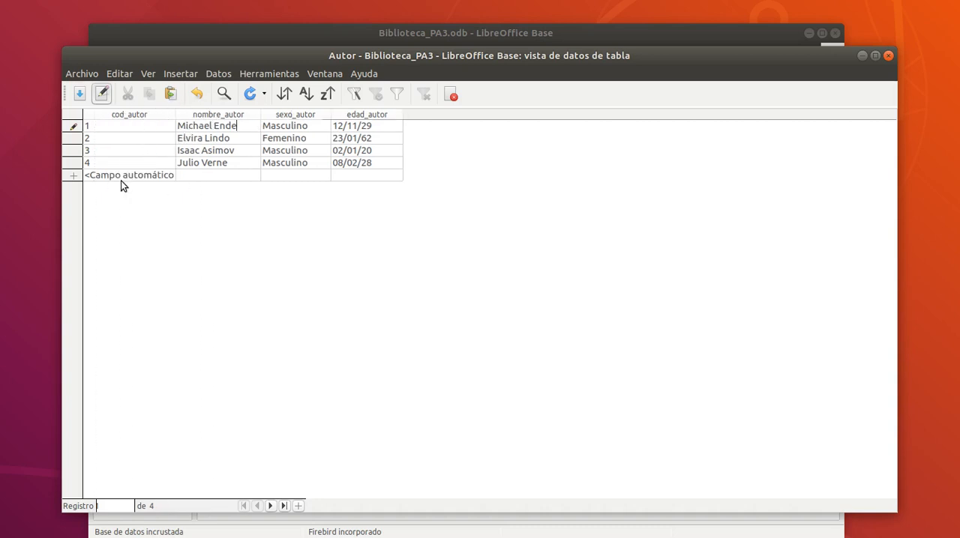
# Add a test author record with nombre_autor lasjdflksa, sexo_autor dsalkjfasl and edad_autor 32432345.
pyautogui.click(216, 179)
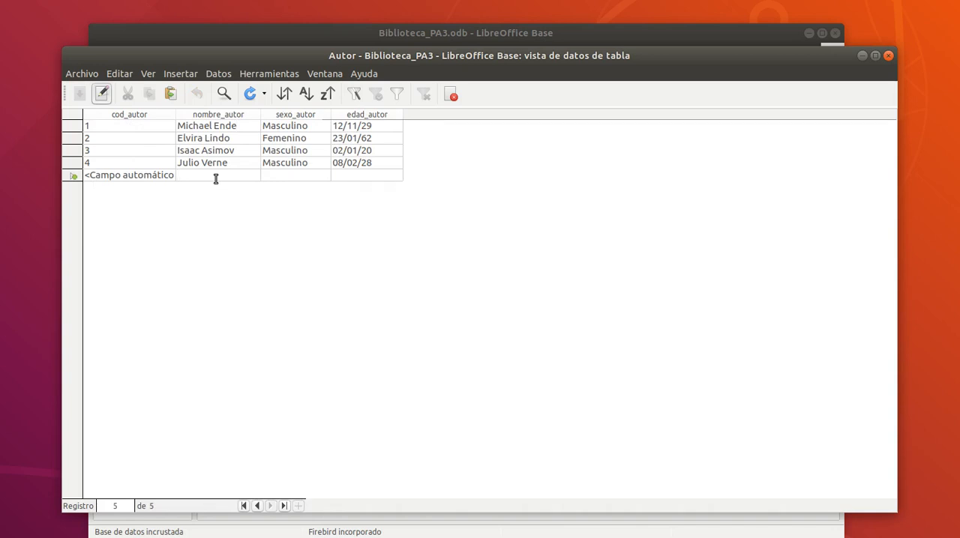
pyautogui.write('lasjdflksa')
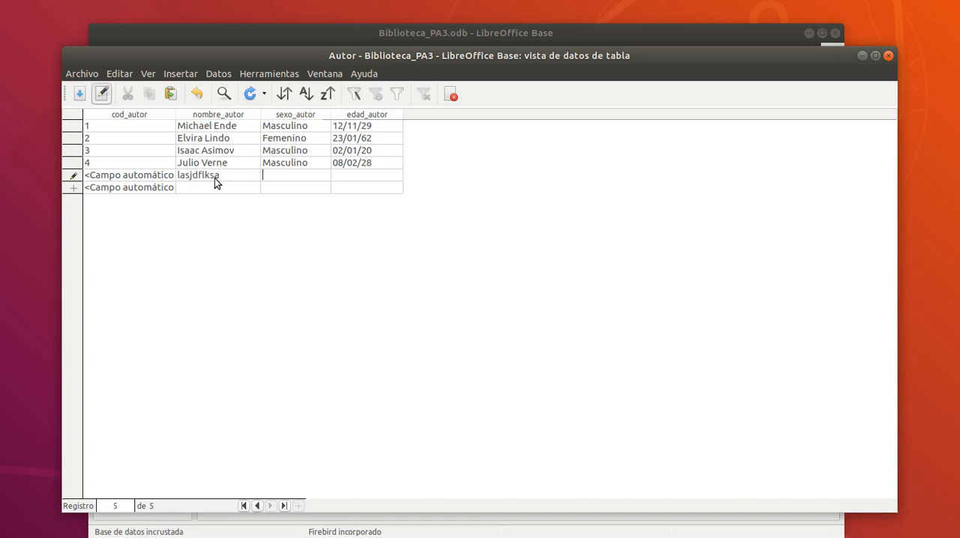
pyautogui.write('dsalkjfasl')
pyautogui.press('Tab')
pyautogui.write('32432345')
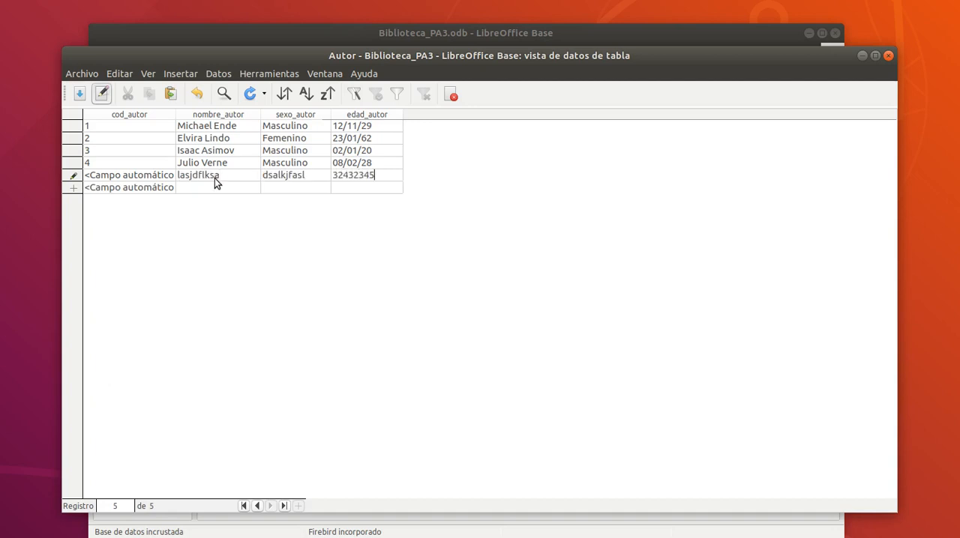
pyautogui.press('Tab')
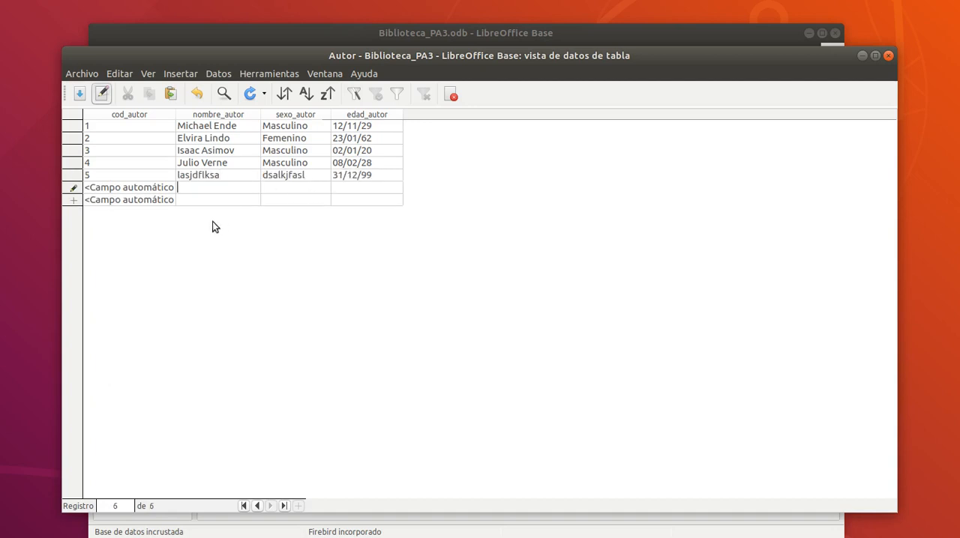
# Try to return to the test author's record from the empty new row and discard that empty row.
pyautogui.click(92, 177)
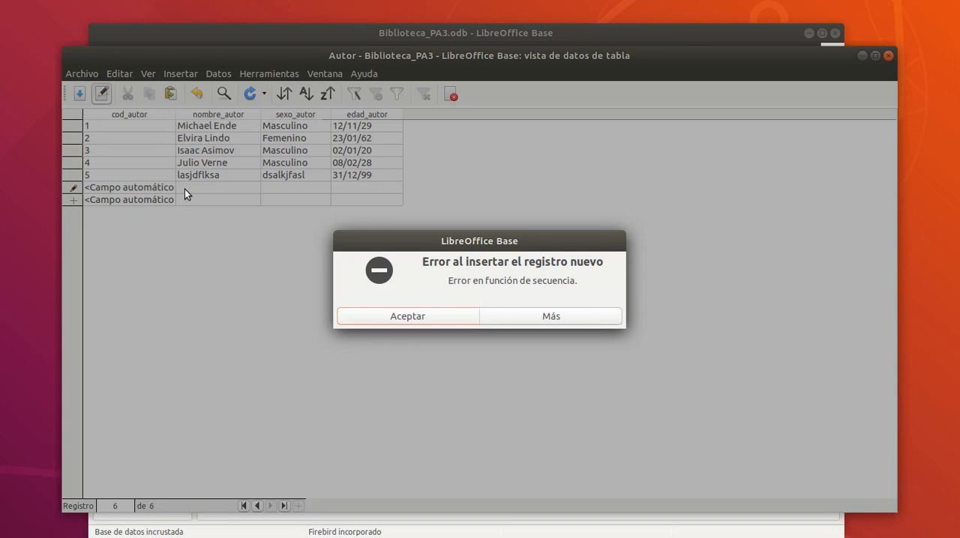
pyautogui.click(404, 318)
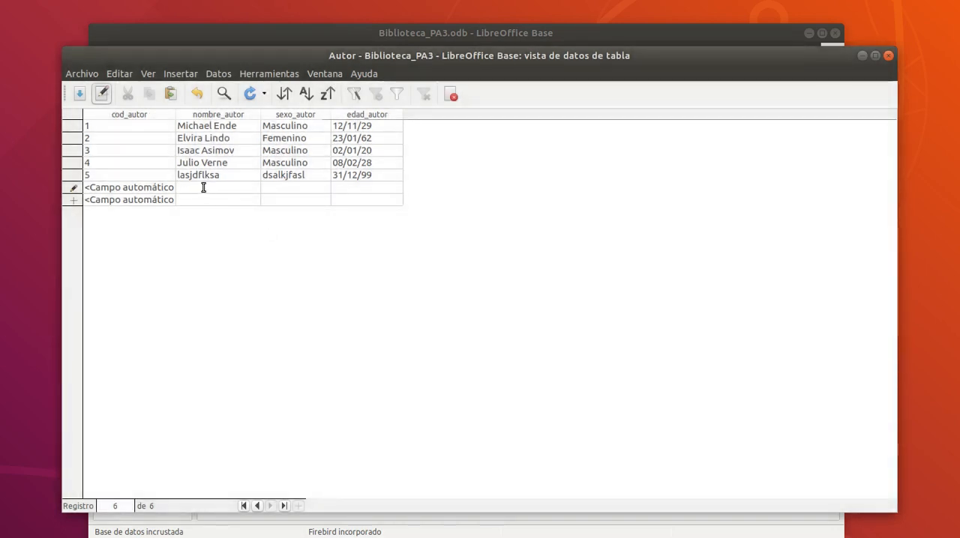
pyautogui.click(152, 178)
pyautogui.click(454, 316)
pyautogui.press('Escape')
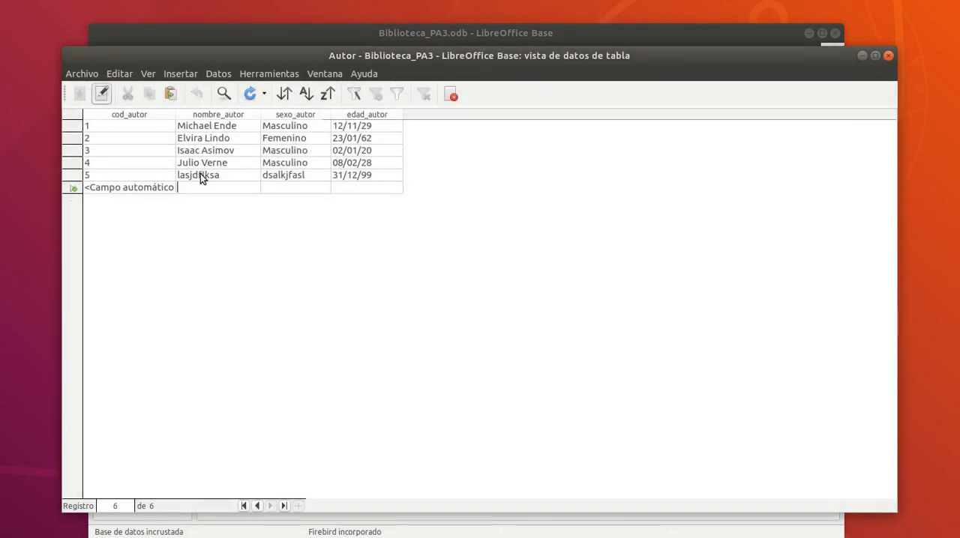
# Delete the lasjdflksa test record from the Autor table and close the table.
pyautogui.click(200, 173)
pyautogui.rightClick(78, 172)
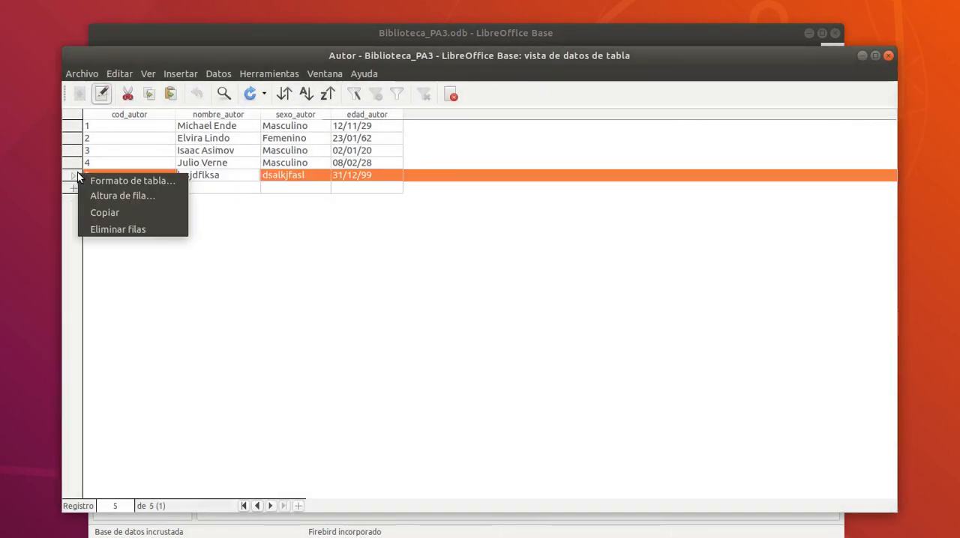
pyautogui.click(114, 229)
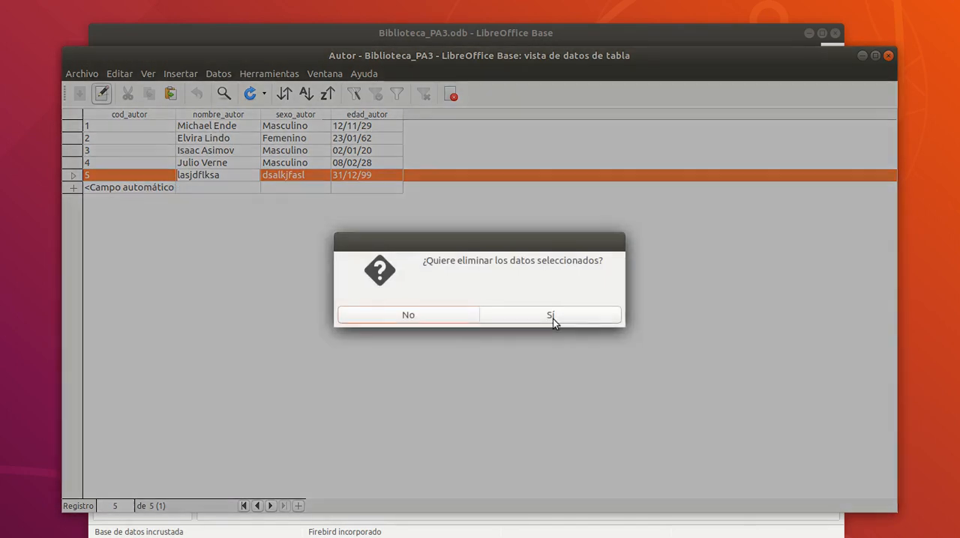
pyautogui.click(552, 315)
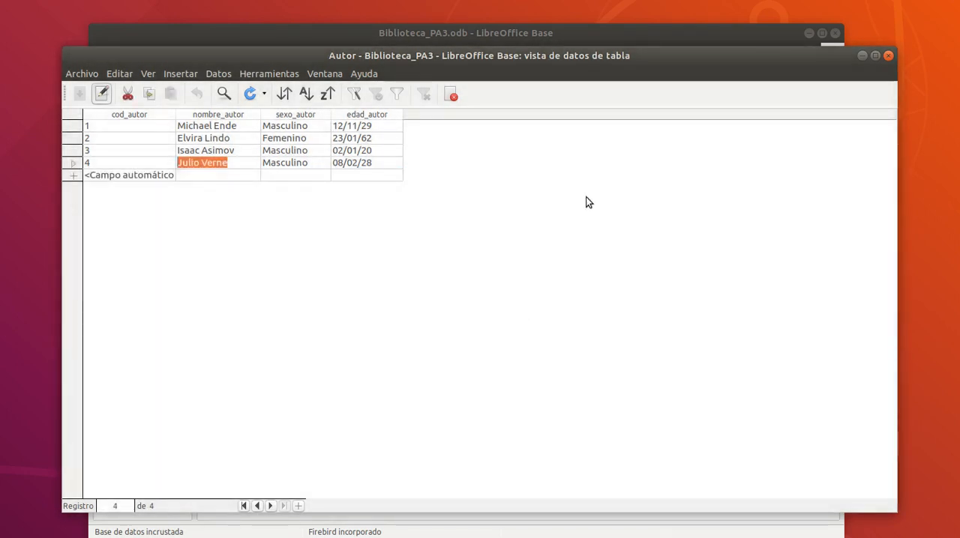
pyautogui.click(892, 60)
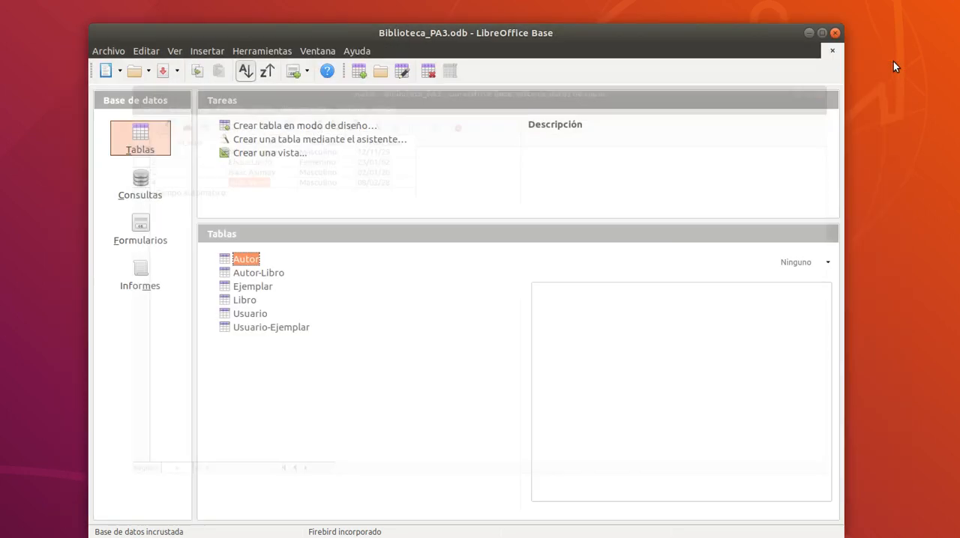
# Review the Autor-Libro records, close that table, and look through the codigo_ejem values in the Ejemplar table.
pyautogui.doubleClick(250, 272)
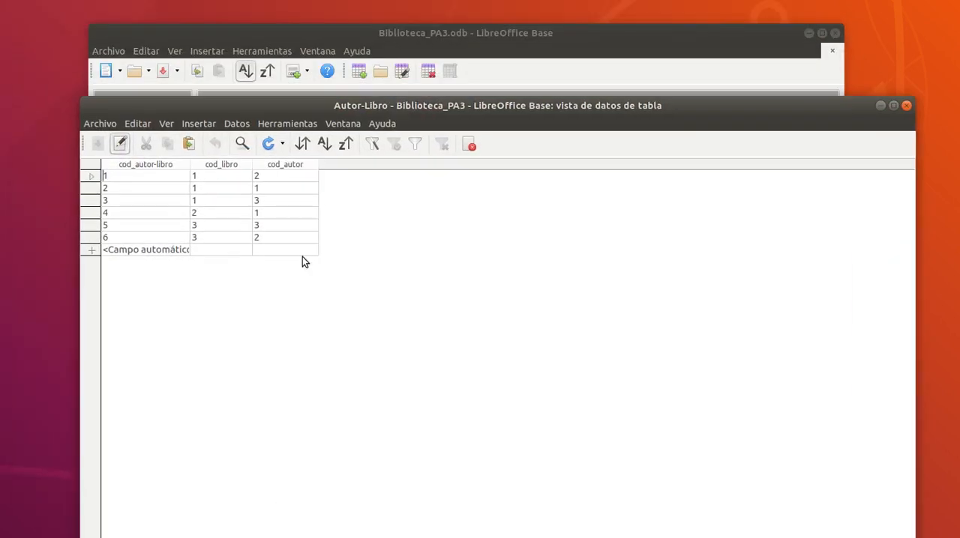
pyautogui.click(906, 107)
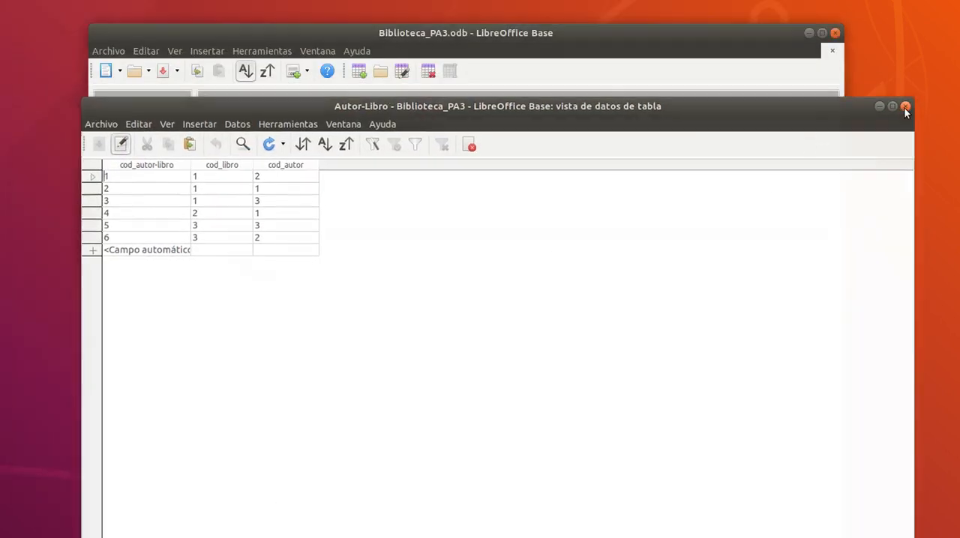
pyautogui.doubleClick(269, 289)
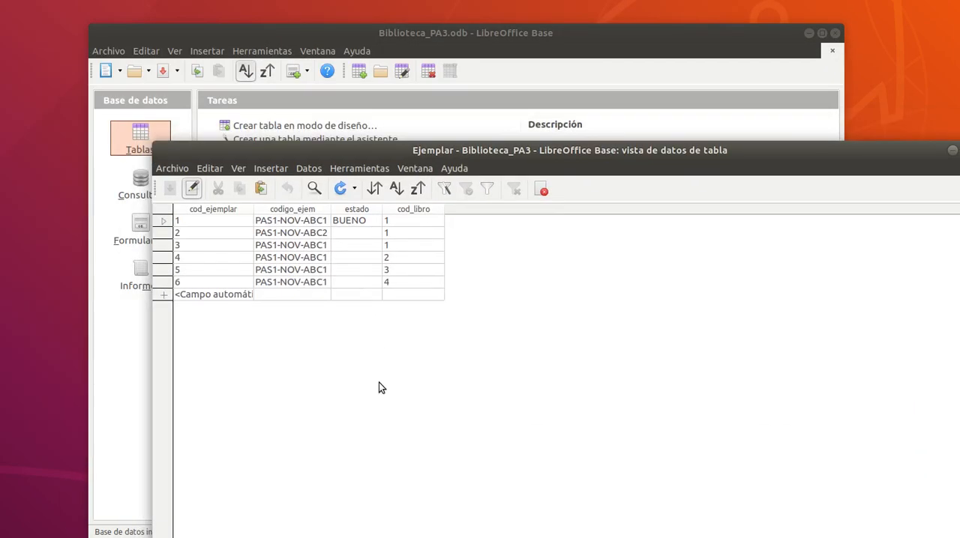
pyautogui.click(303, 222)
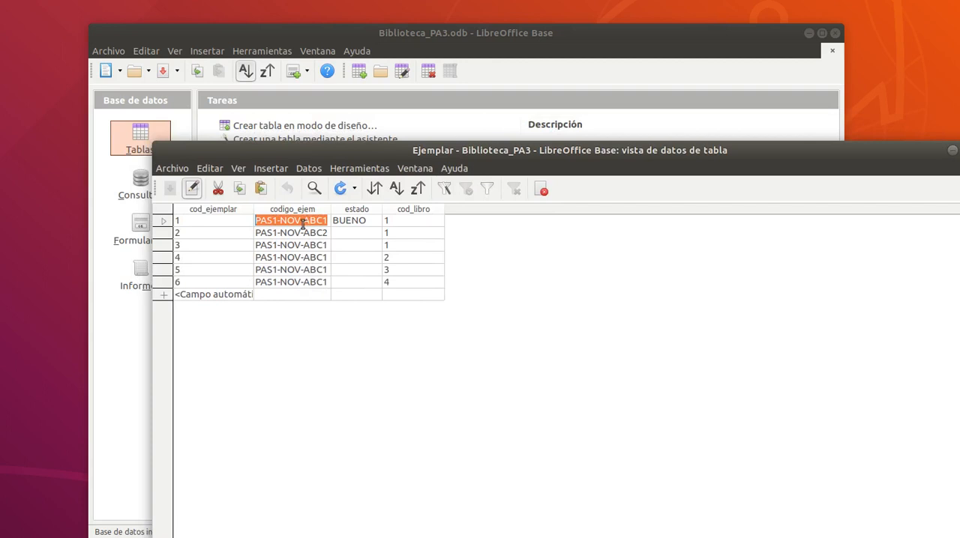
pyautogui.click(297, 259)
pyautogui.click(294, 284)
pyautogui.click(298, 260)
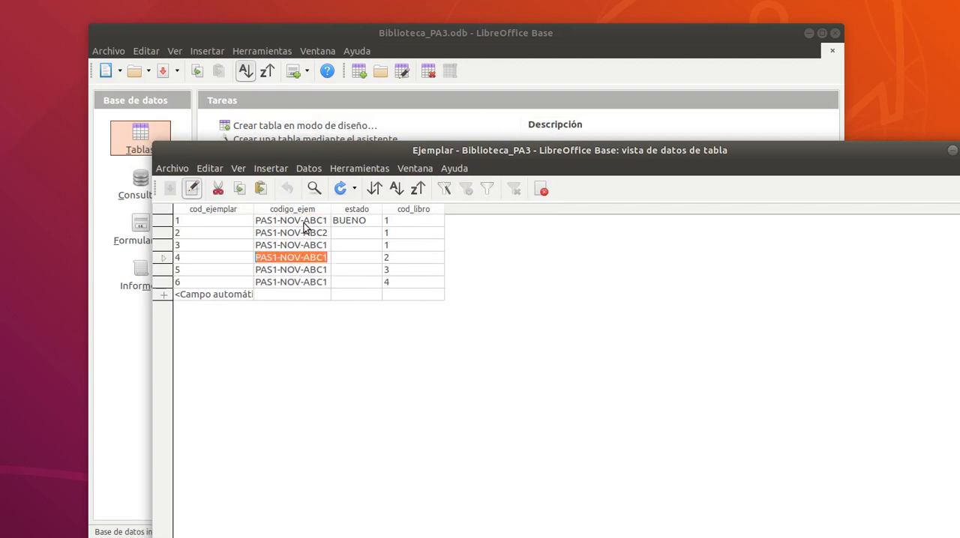
pyautogui.click(304, 221)
pyautogui.click(303, 245)
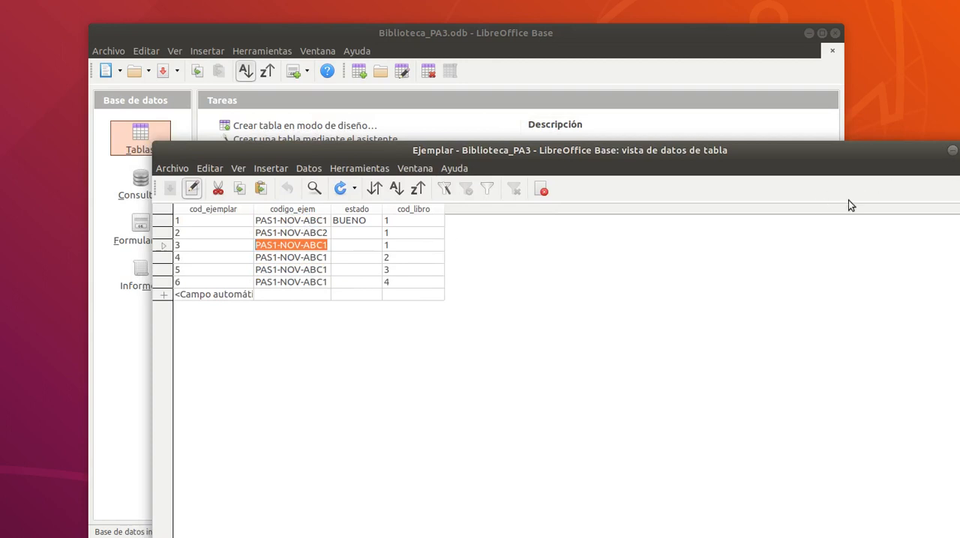
# Fill in the empty estado values from the second Ejemplar record onward with BUENO, MALO and REGULAR, and close the table.
pyautogui.click(347, 234)
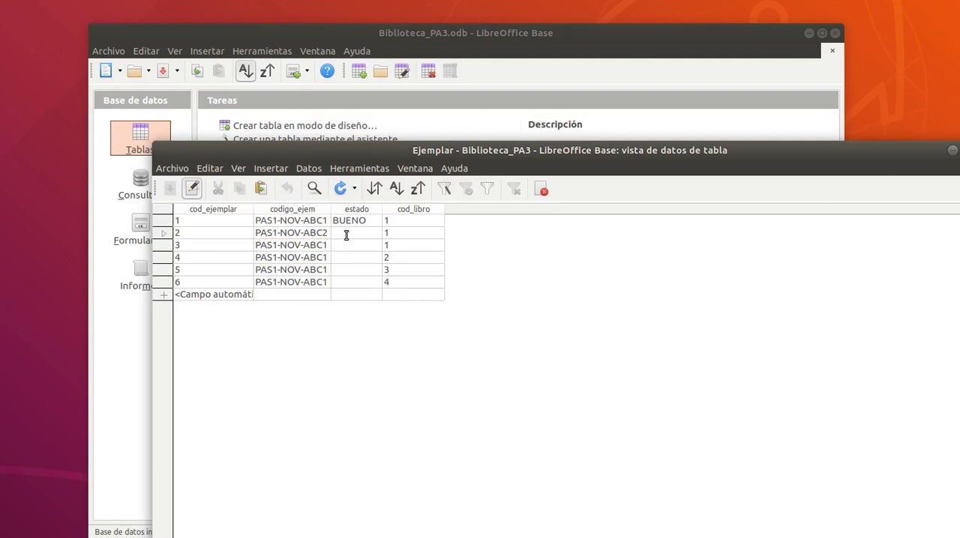
pyautogui.write('BUENO')
pyautogui.press('Down')
pyautogui.write('MALO')
pyautogui.press('Down')
pyautogui.press('Tab')
pyautogui.write('REGULAR')
pyautogui.click(952, 174)
pyautogui.click(628, 407)
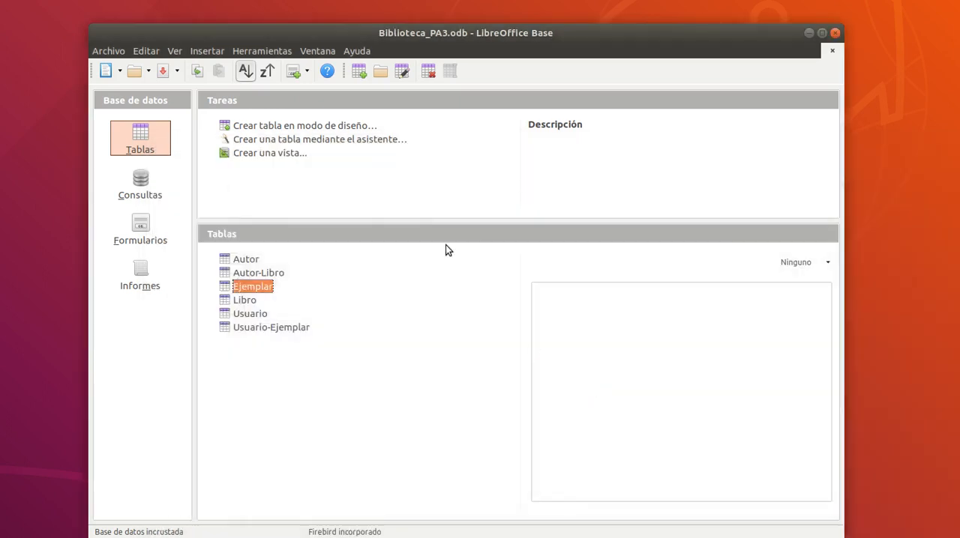
# Open the Libro table to review its book records and close it.
pyautogui.doubleClick(248, 300)
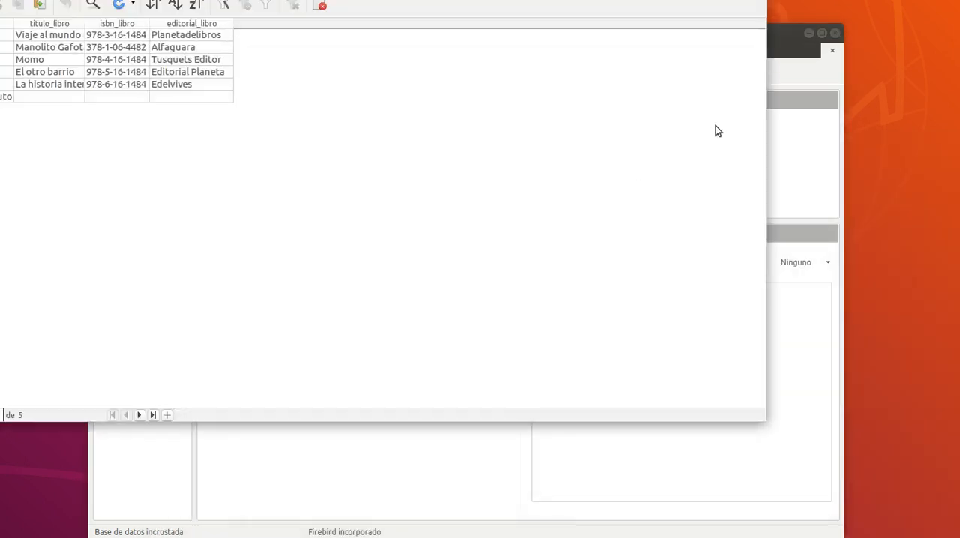
pyautogui.hotkey('ctrl', 'w')
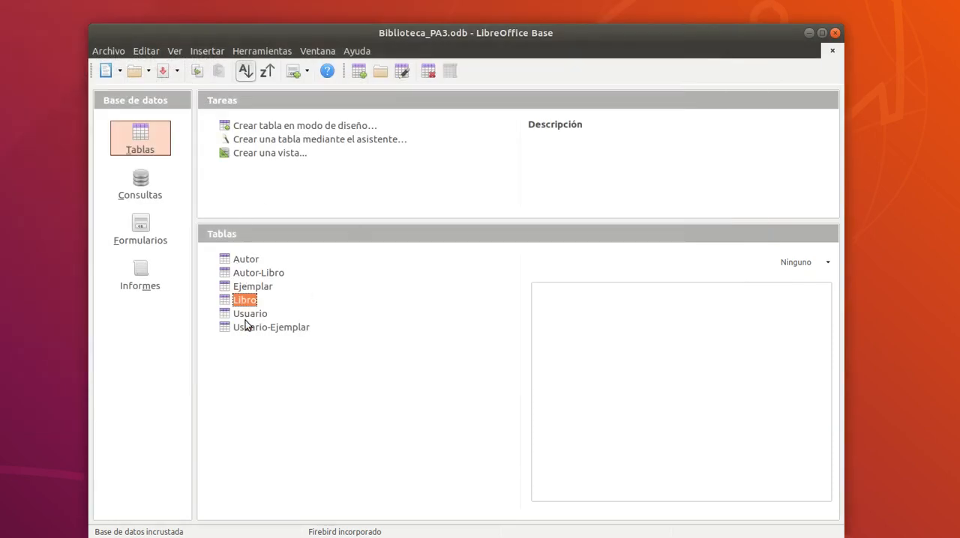
# Open the queries section of the database, and read the ConsultaSimple1 task in the Google Classroom assignment before returning to LibreOffice Base.
pyautogui.click(138, 192)
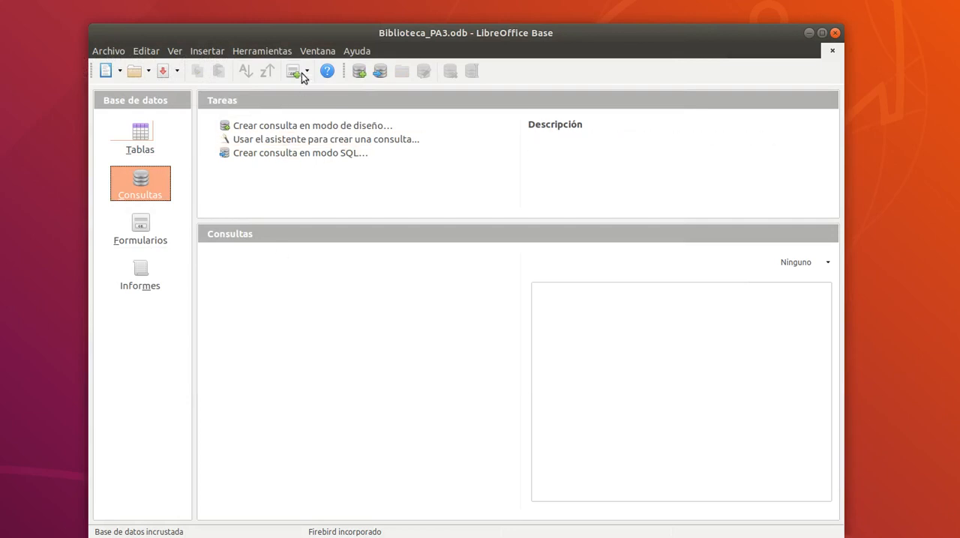
pyautogui.moveTo(321, 34); pyautogui.dragTo(317, 23)
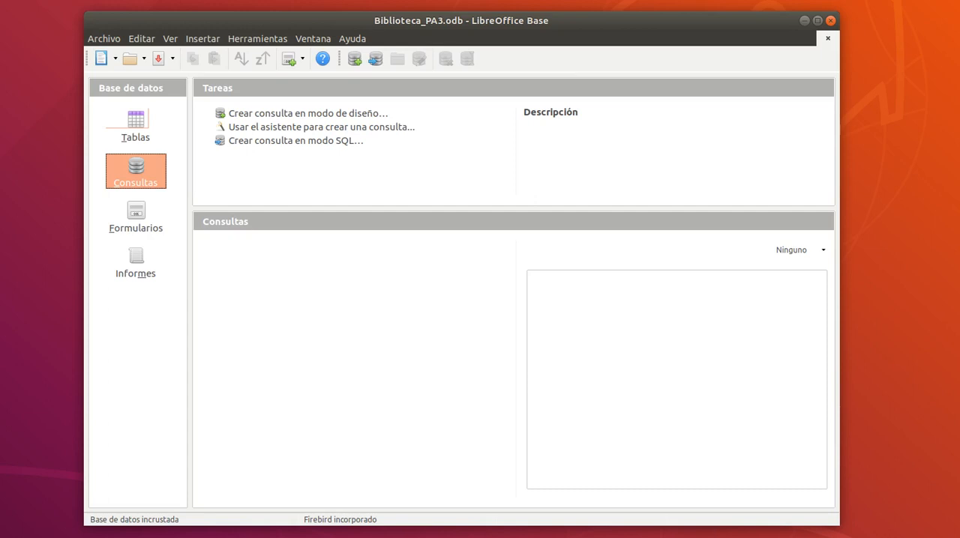
pyautogui.hotkey('alt', 'Tab')
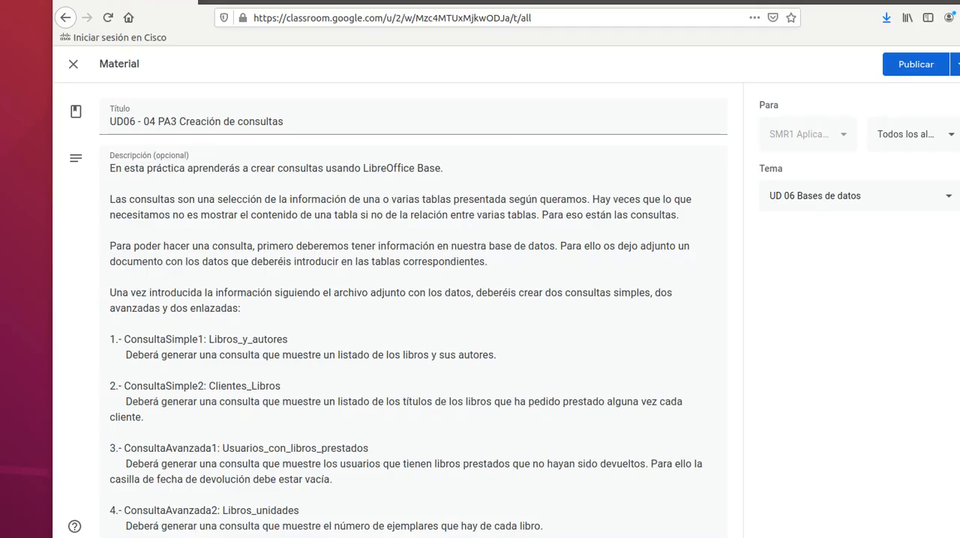
pyautogui.moveTo(112, 341); pyautogui.dragTo(216, 341)
pyautogui.click(290, 341)
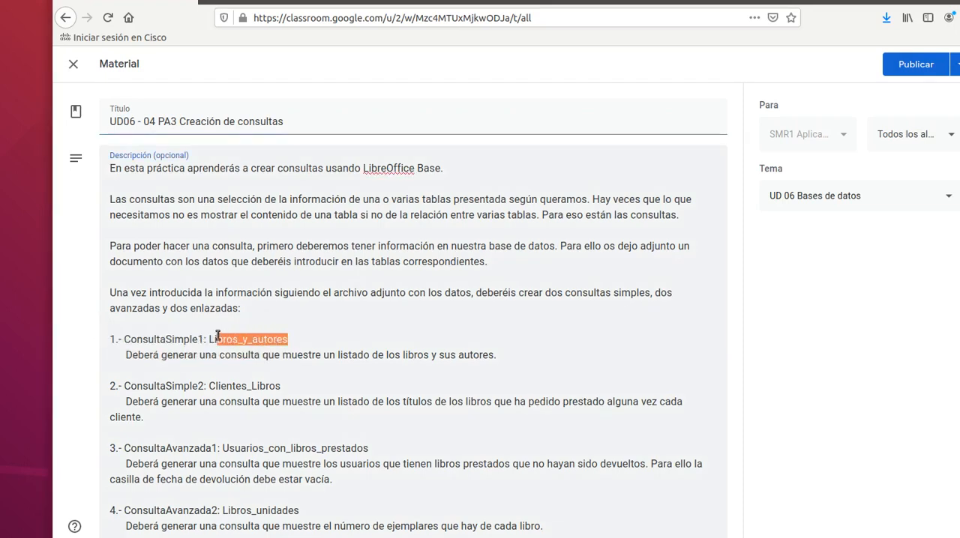
pyautogui.click(138, 355)
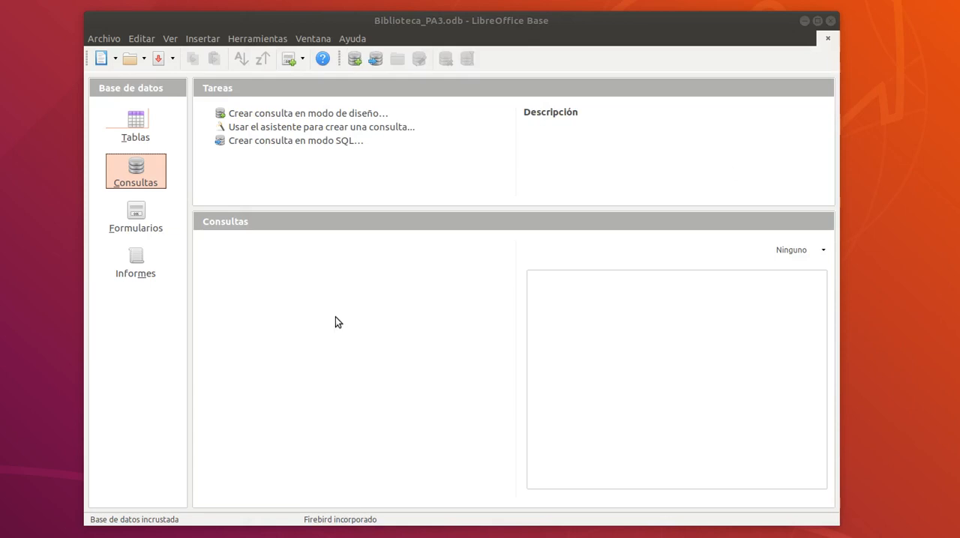
pyautogui.click(335, 322)
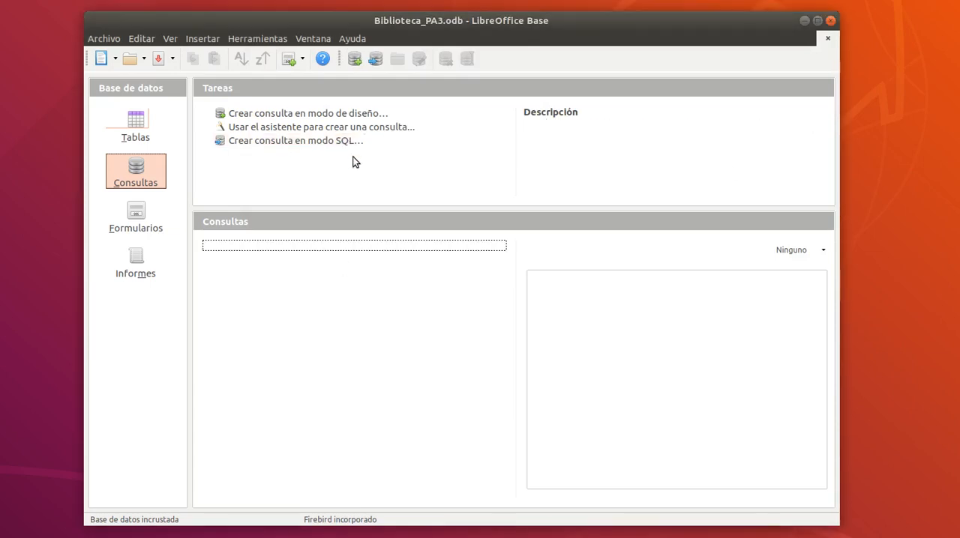
pyautogui.click(309, 134)
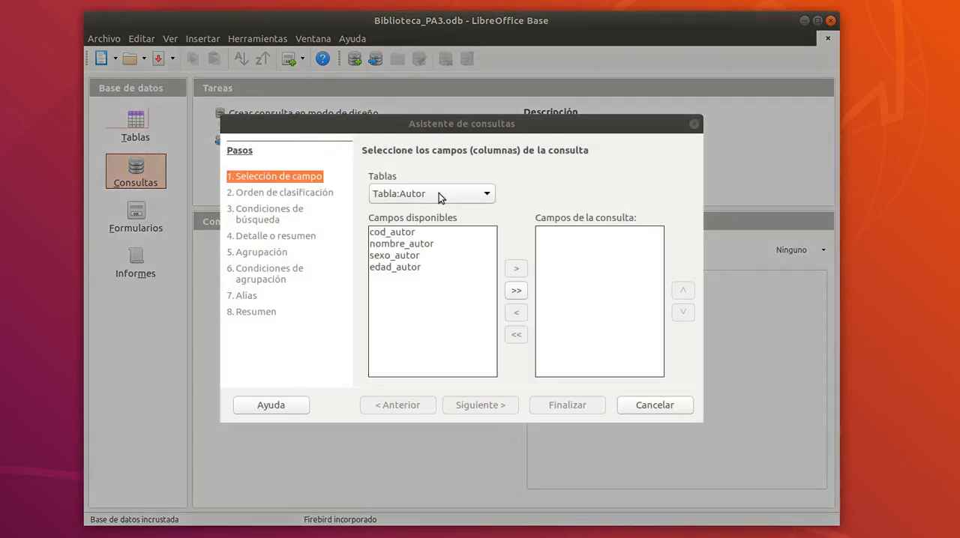
pyautogui.click(425, 244)
pyautogui.click(515, 268)
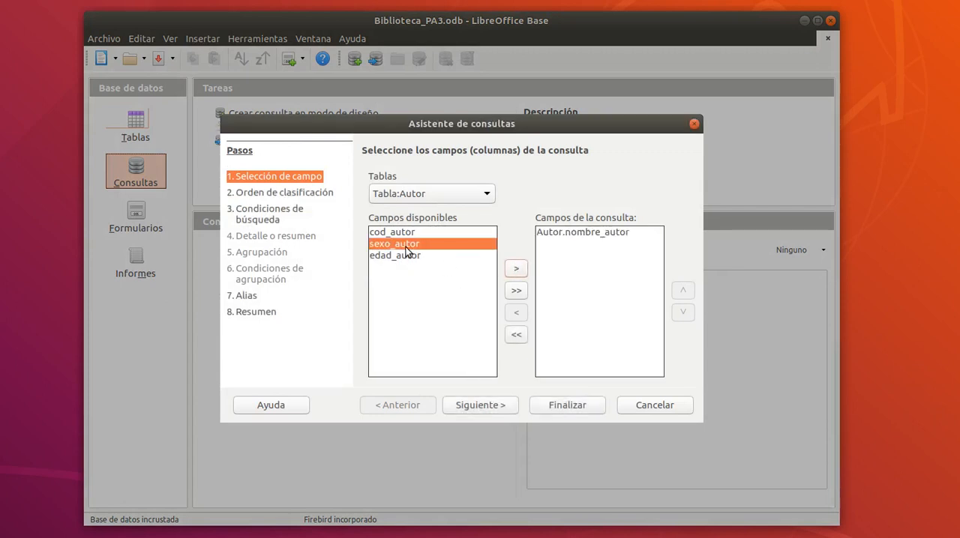
pyautogui.click(516, 269)
pyautogui.click(292, 193)
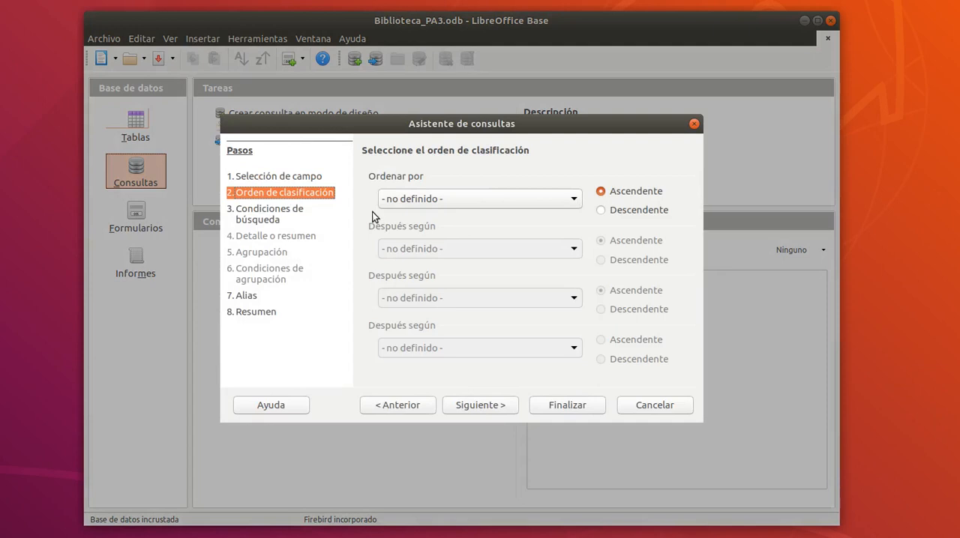
pyautogui.click(447, 199)
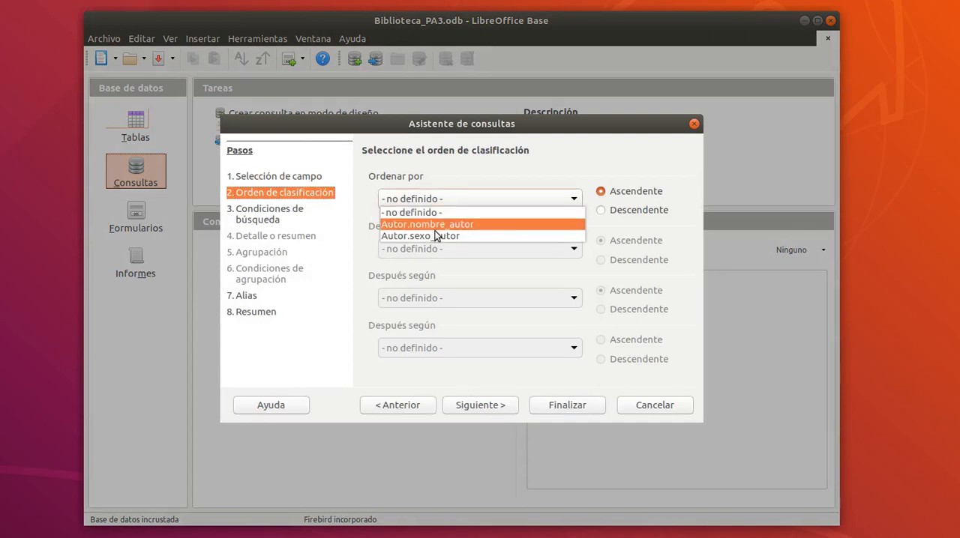
pyautogui.click(438, 224)
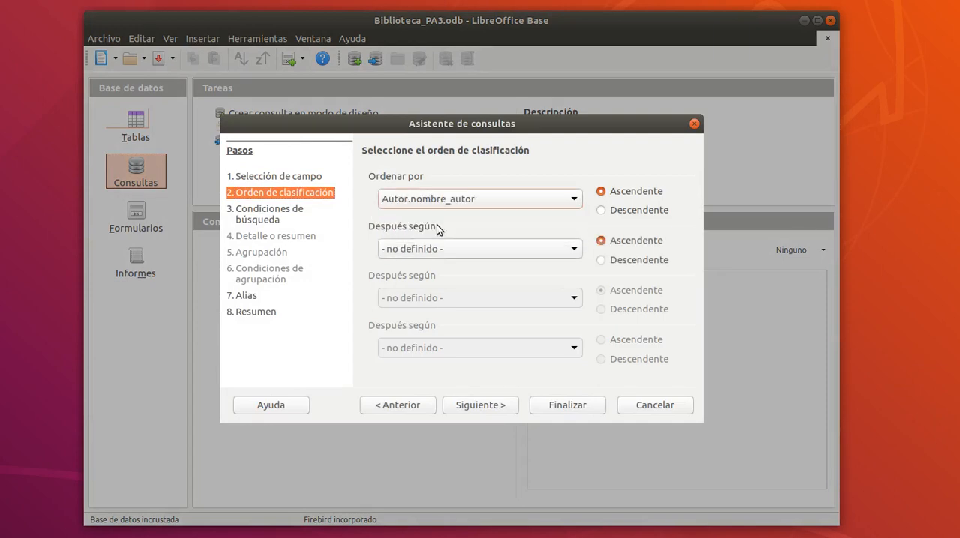
pyautogui.click(275, 216)
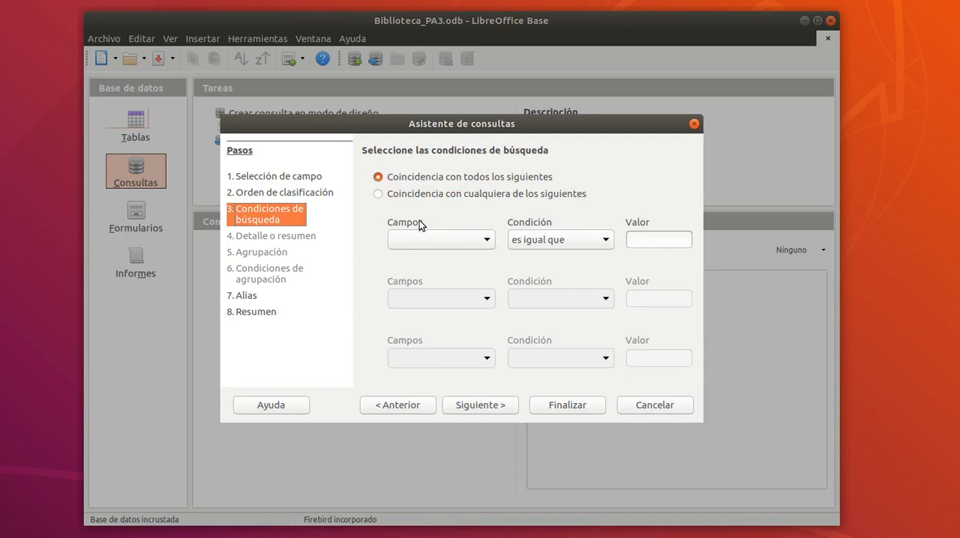
pyautogui.click(430, 241)
pyautogui.click(426, 266)
pyautogui.click(637, 239)
pyautogui.write('Mas')
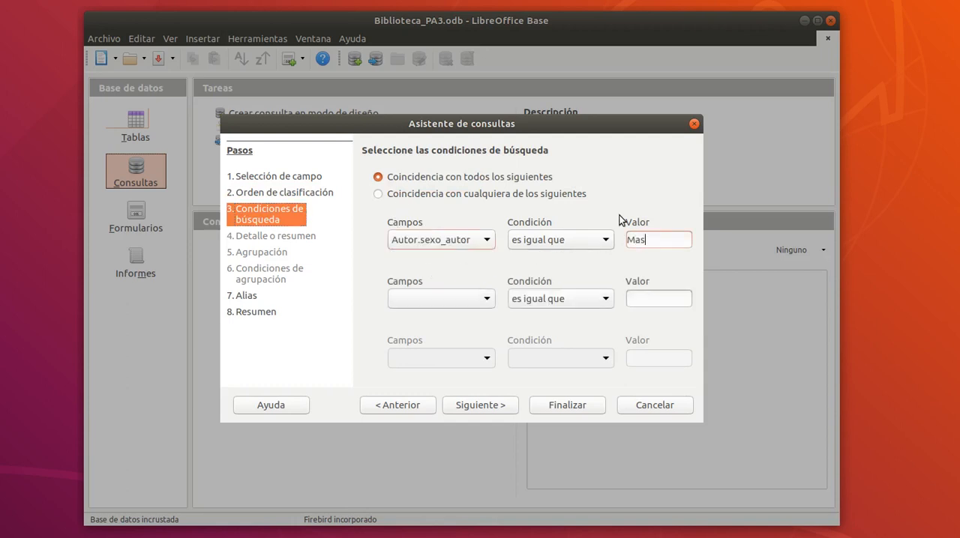
pyautogui.write('culinos')
pyautogui.press('BackSpace')
pyautogui.click(654, 406)
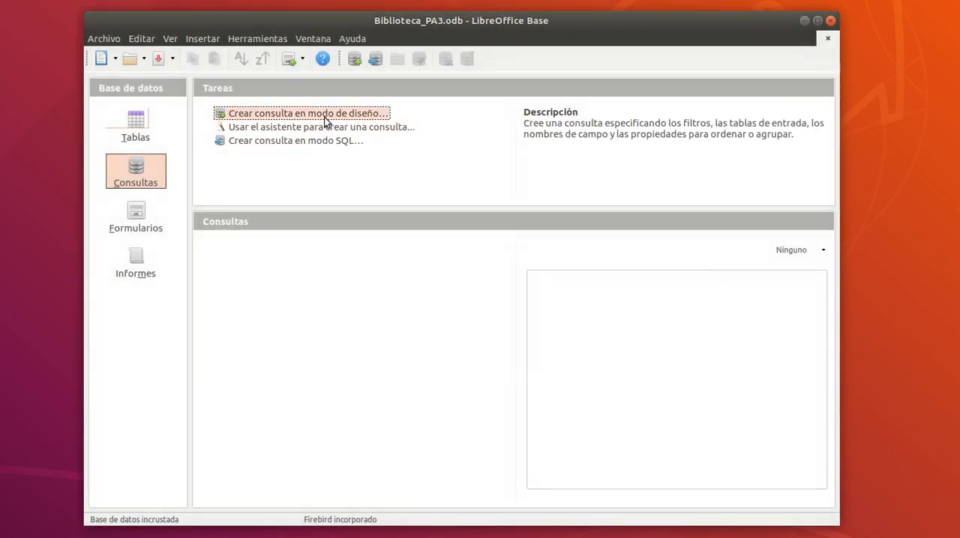
# Create a query in design view and add the Libro, Autor and Autor-Libro tables to it.
pyautogui.click(325, 116)
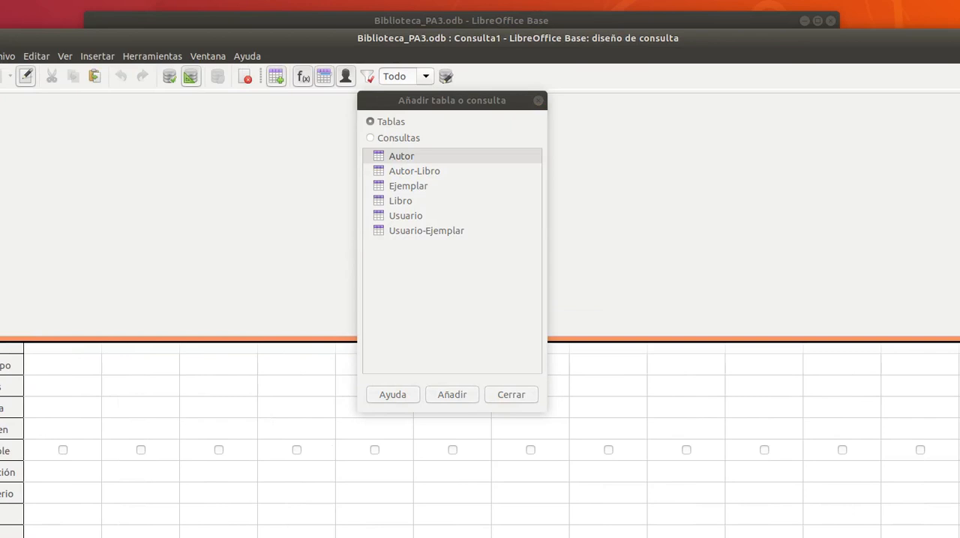
pyautogui.moveTo(959, 30); pyautogui.dragTo(872, 71)
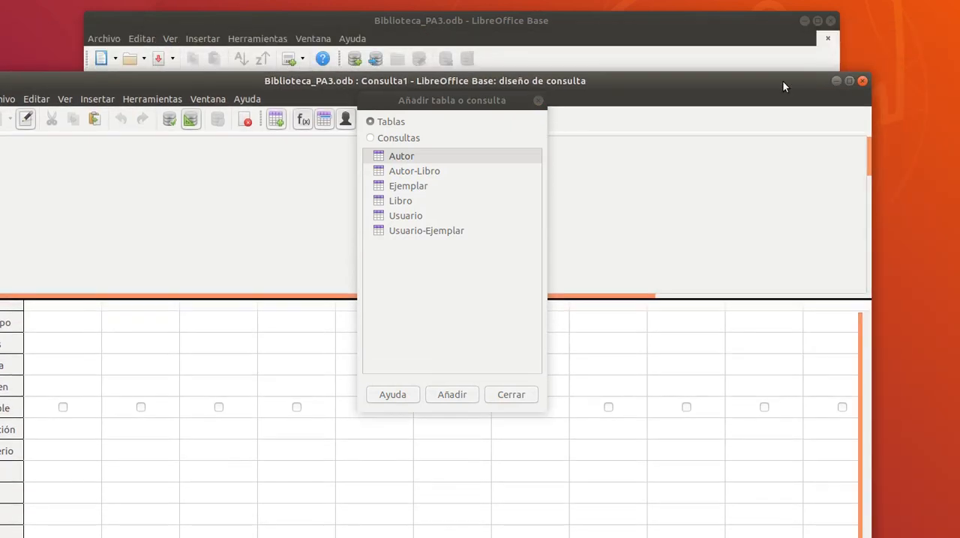
pyautogui.moveTo(756, 87); pyautogui.dragTo(831, 52)
pyautogui.moveTo(426, 103); pyautogui.dragTo(557, 112)
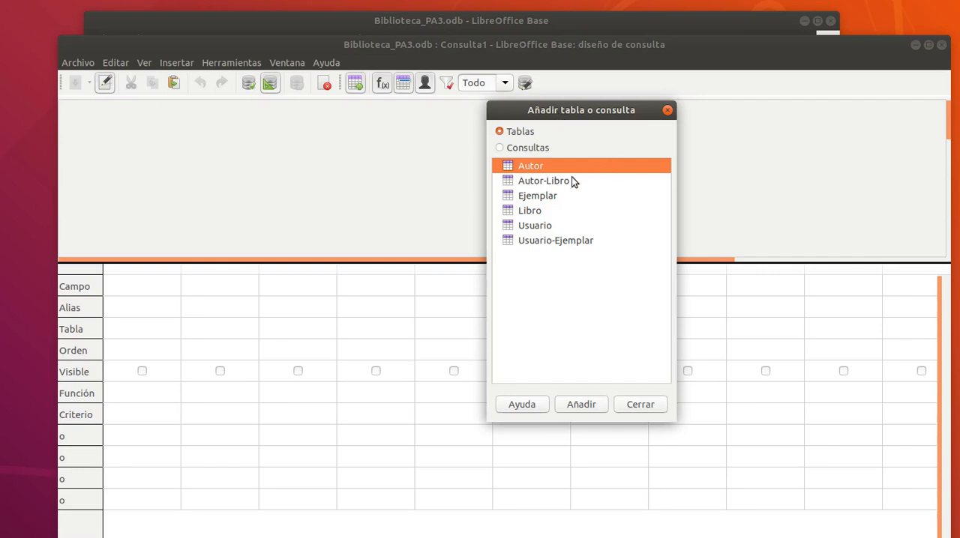
pyautogui.click(536, 213)
pyautogui.doubleClick(537, 213)
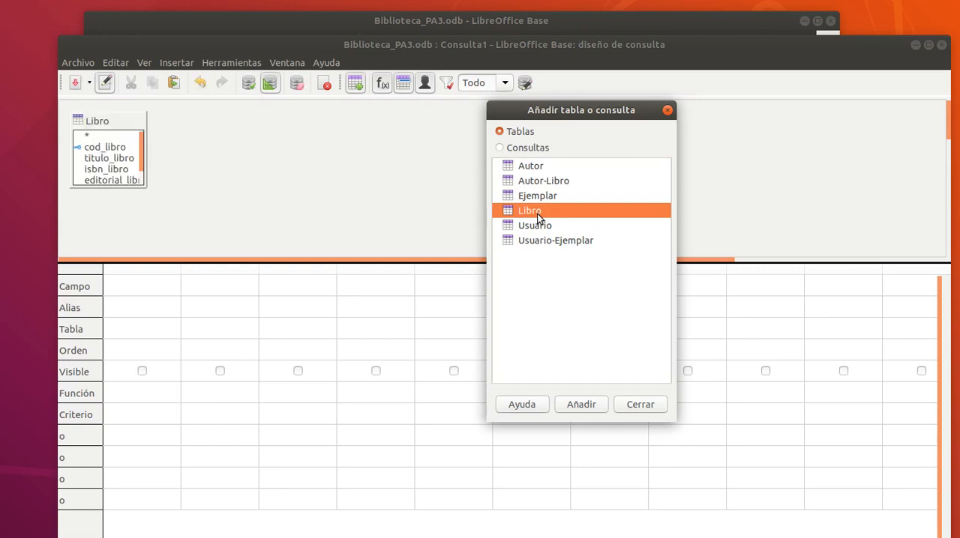
pyautogui.doubleClick(535, 170)
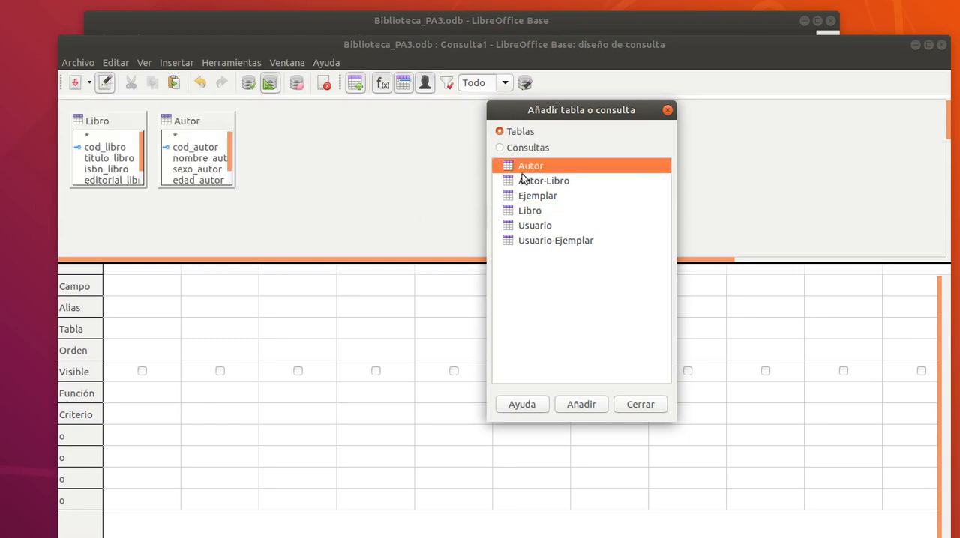
pyautogui.moveTo(184, 123); pyautogui.dragTo(266, 125)
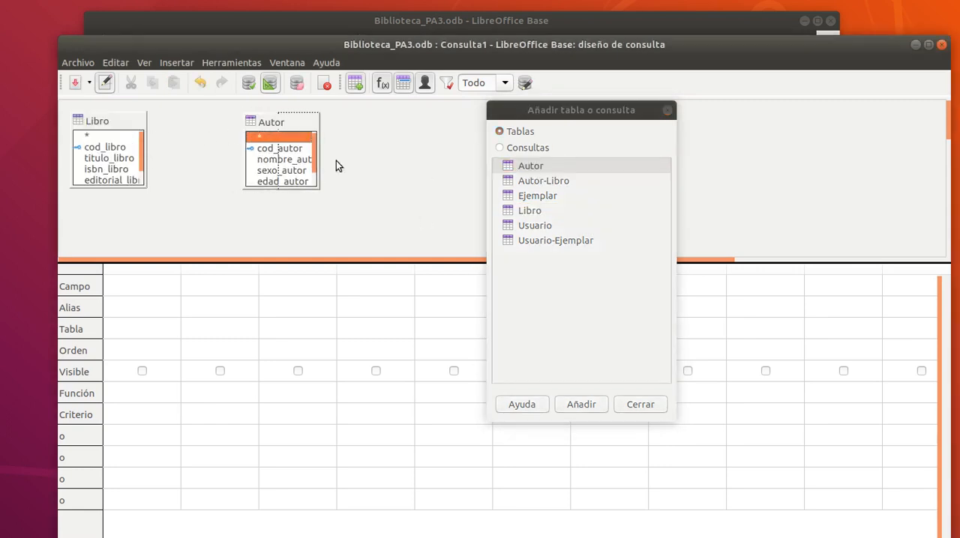
pyautogui.doubleClick(543, 180)
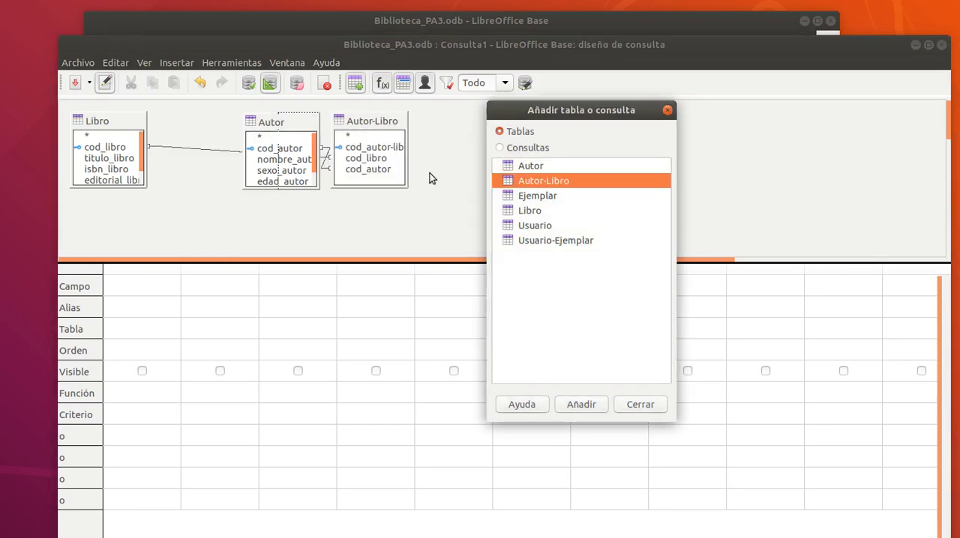
# Arrange the query's table boxes so that Autor-Libro sits between Libro and Autor with clear relationship lines.
pyautogui.moveTo(368, 121); pyautogui.dragTo(200, 170)
pyautogui.moveTo(256, 132); pyautogui.dragTo(339, 137)
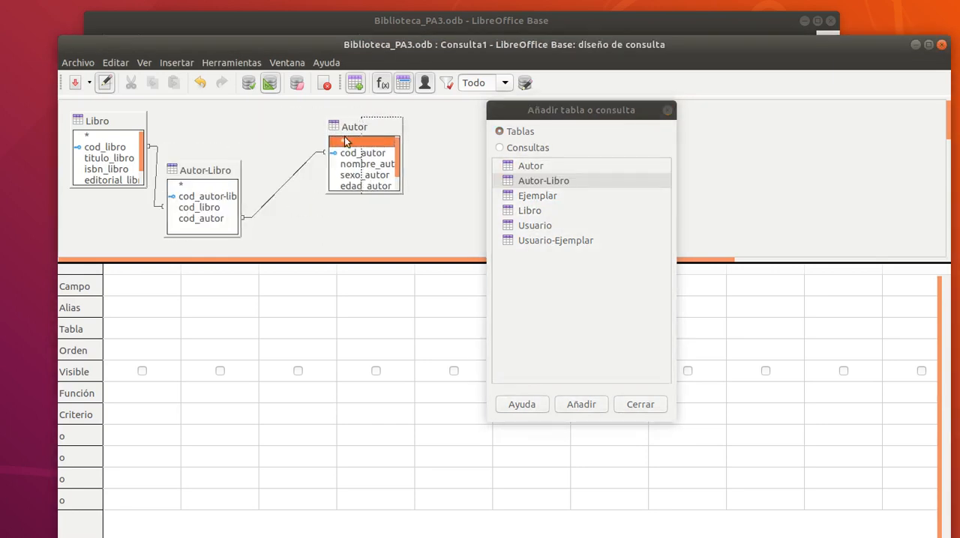
pyautogui.moveTo(222, 180); pyautogui.dragTo(253, 141)
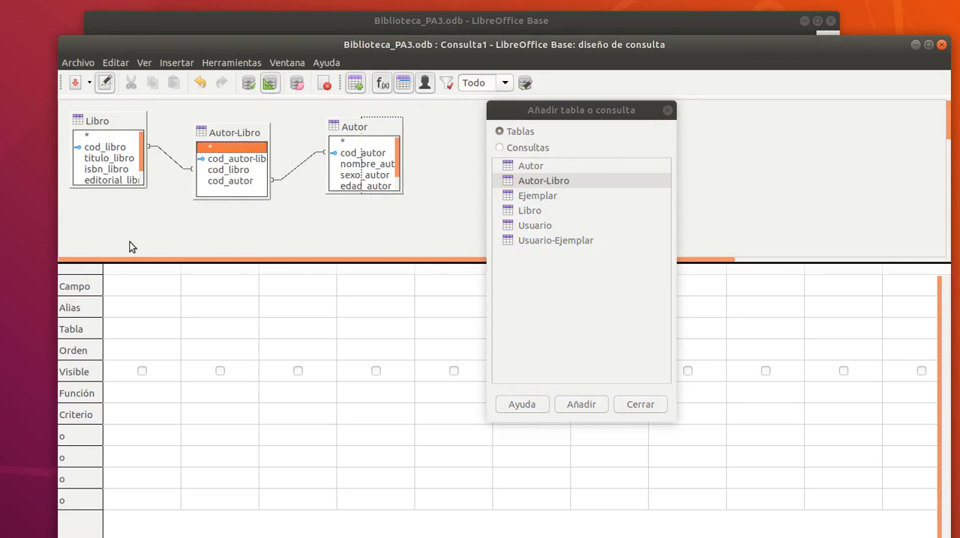
# Add the titulo_libro, nombre_autor and sexo_autor fields to the query, and run it with the titulo_libro results column fitted to its contents.
pyautogui.click(121, 159)
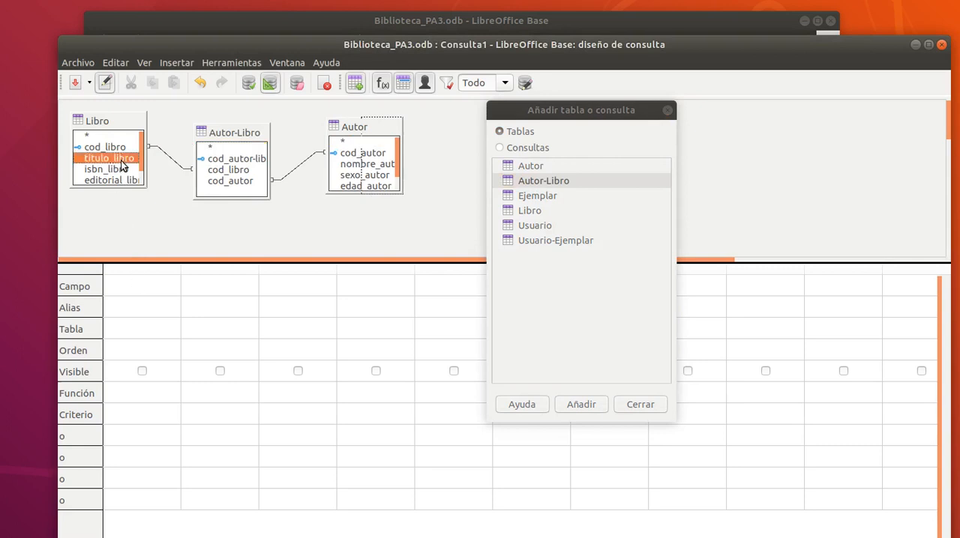
pyautogui.doubleClick(121, 160)
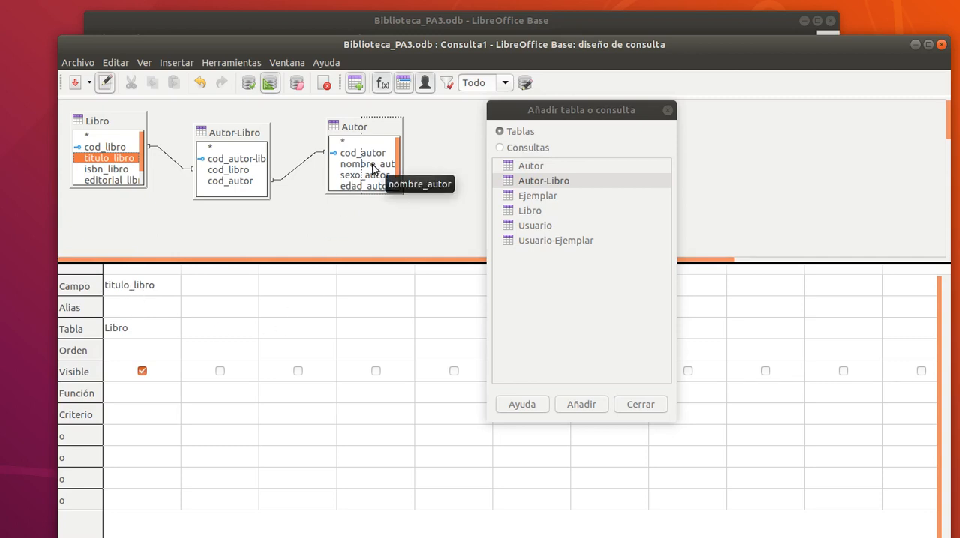
pyautogui.moveTo(372, 168); pyautogui.dragTo(235, 330)
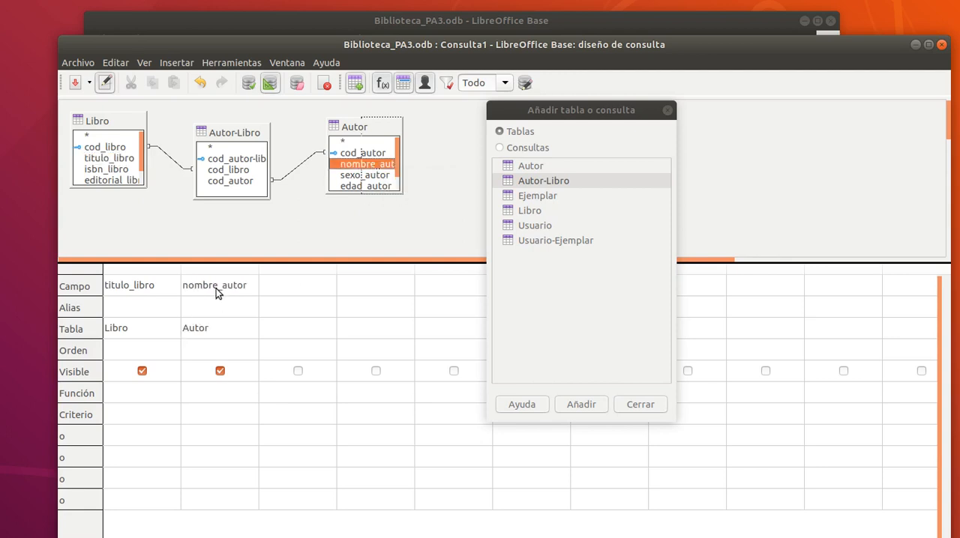
pyautogui.doubleClick(370, 177)
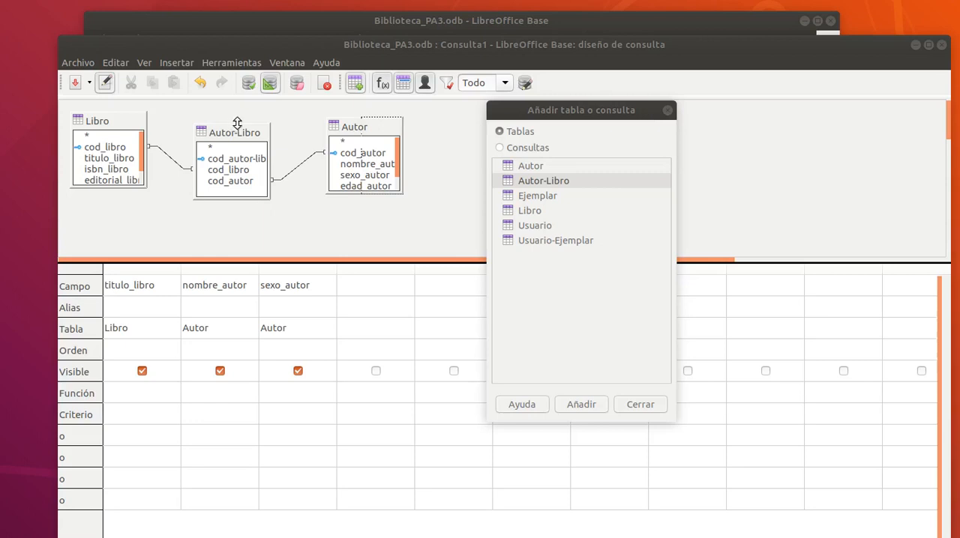
pyautogui.click(248, 84)
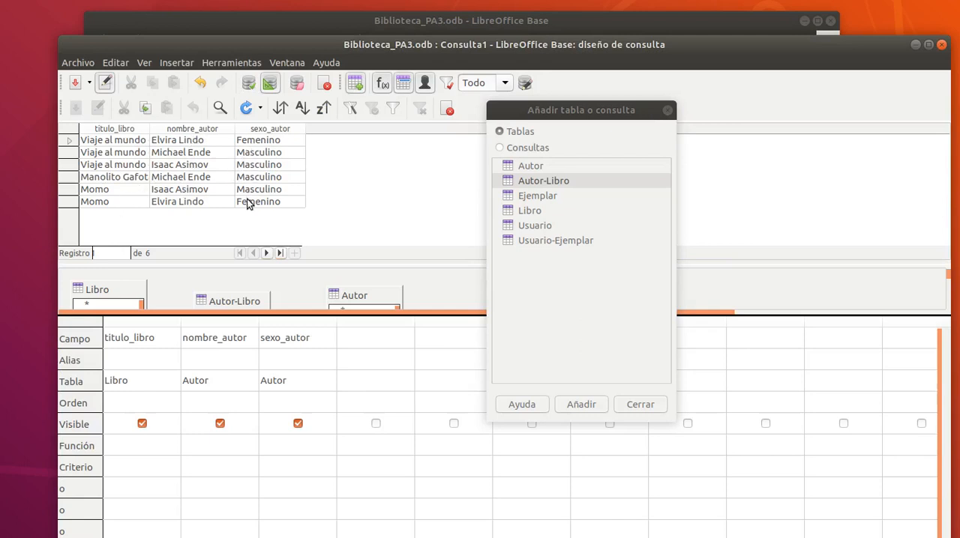
pyautogui.doubleClick(150, 129)
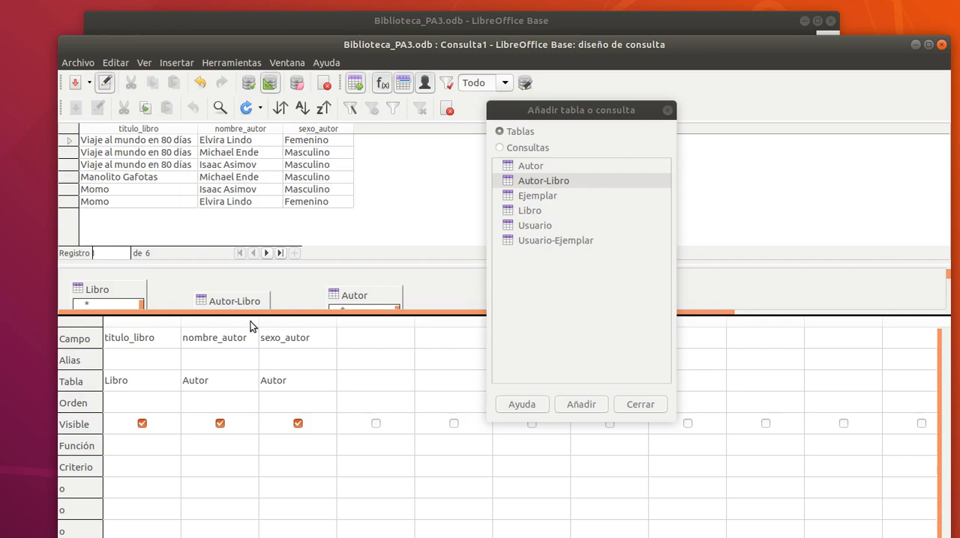
# Close the query design, saving it as ConsultaSimple1_Libros-Autor, and select the saved query in the list.
pyautogui.click(942, 44)
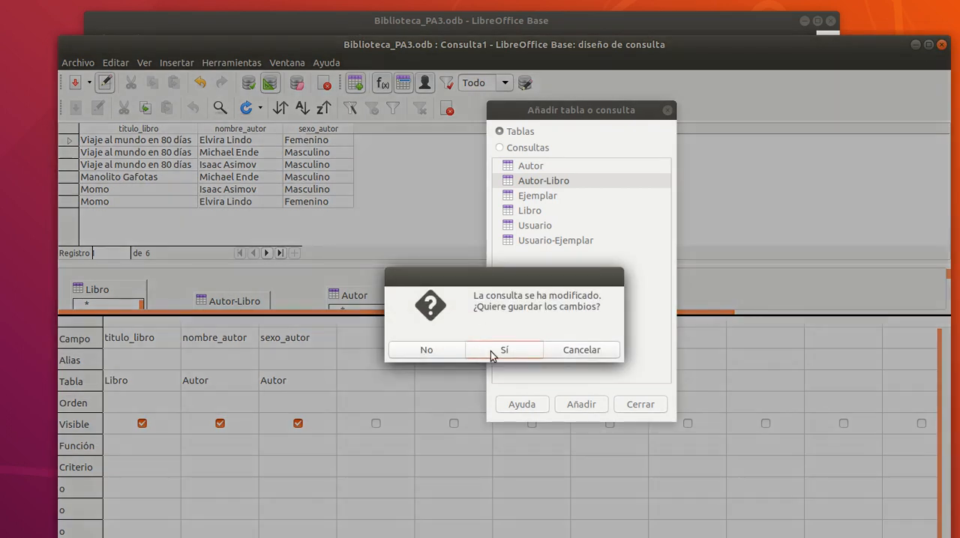
pyautogui.click(492, 352)
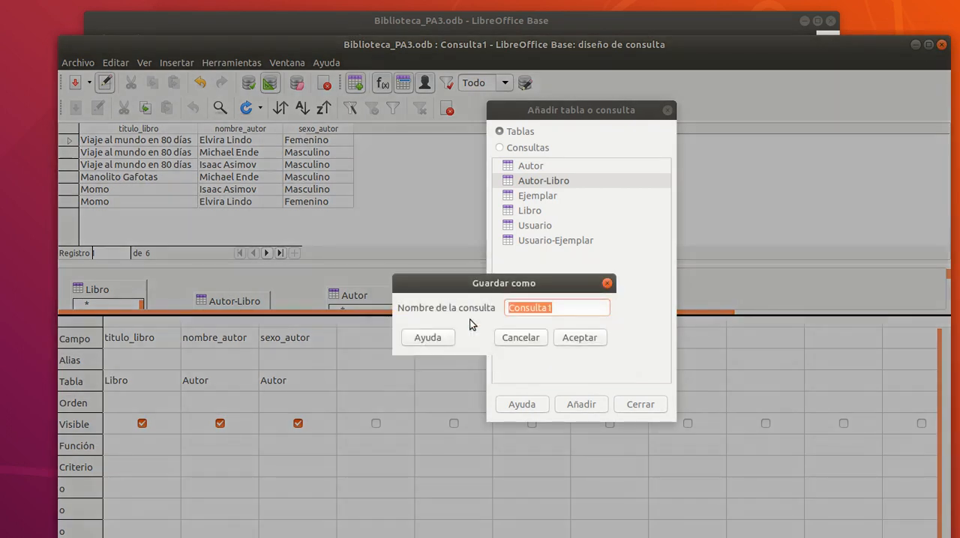
pyautogui.press('Right')
pyautogui.press('Left')
pyautogui.write('Simple1')
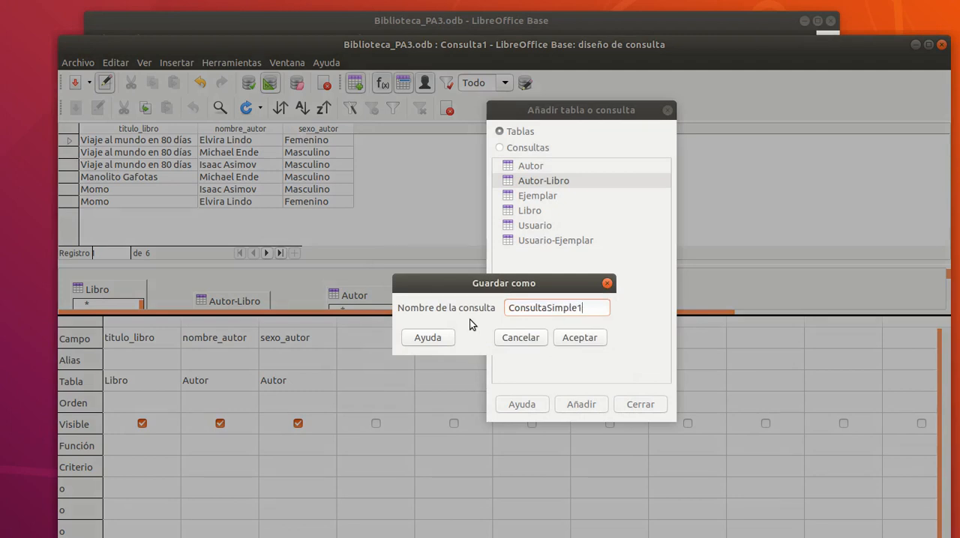
pyautogui.write('_Libros-Autor')
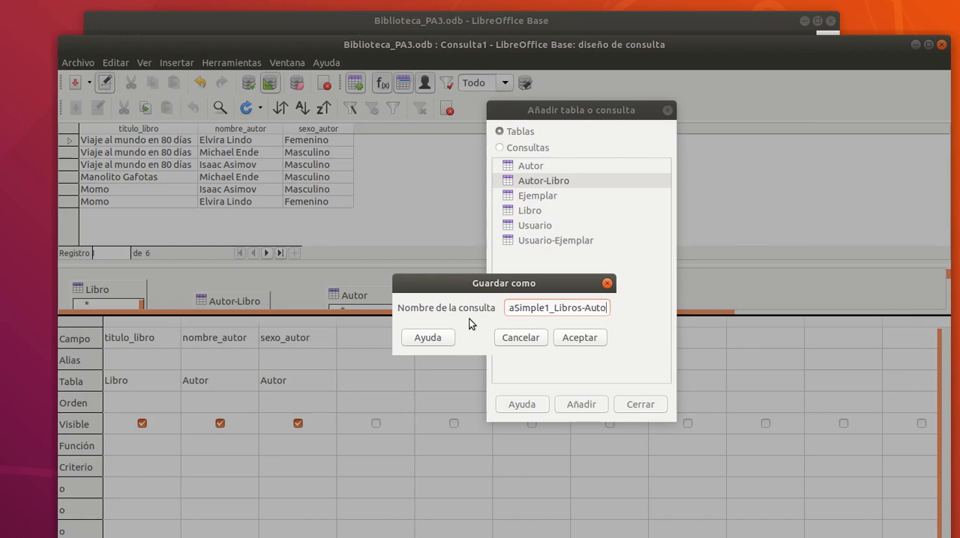
pyautogui.press('Return')
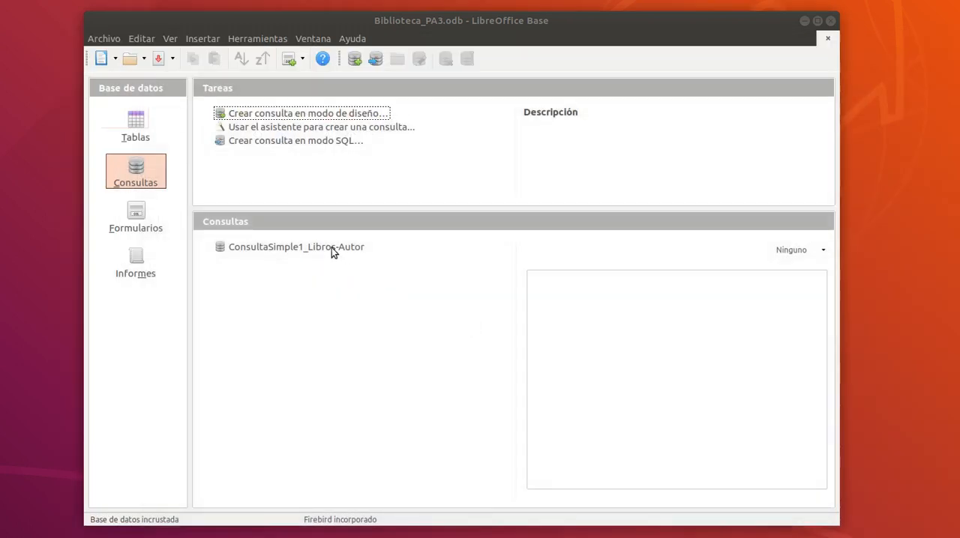
pyautogui.click(332, 248)
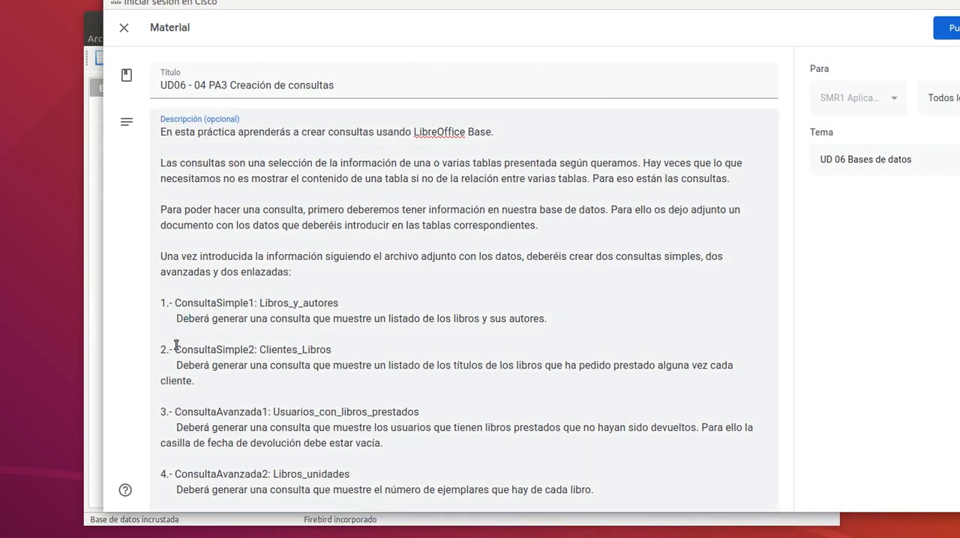
# Review the ConsultaSimple2 and ConsultaAvanzada1 requirements in the assignment description, and return to the Biblioteca_PA3 database in LibreOffice Base.
pyautogui.moveTo(175, 349); pyautogui.dragTo(331, 347)
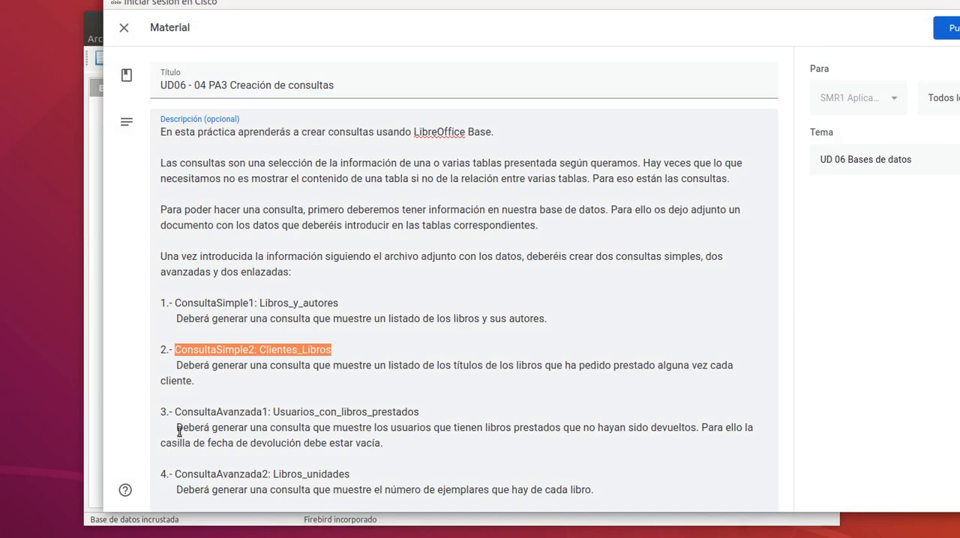
pyautogui.moveTo(175, 411); pyautogui.dragTo(419, 411)
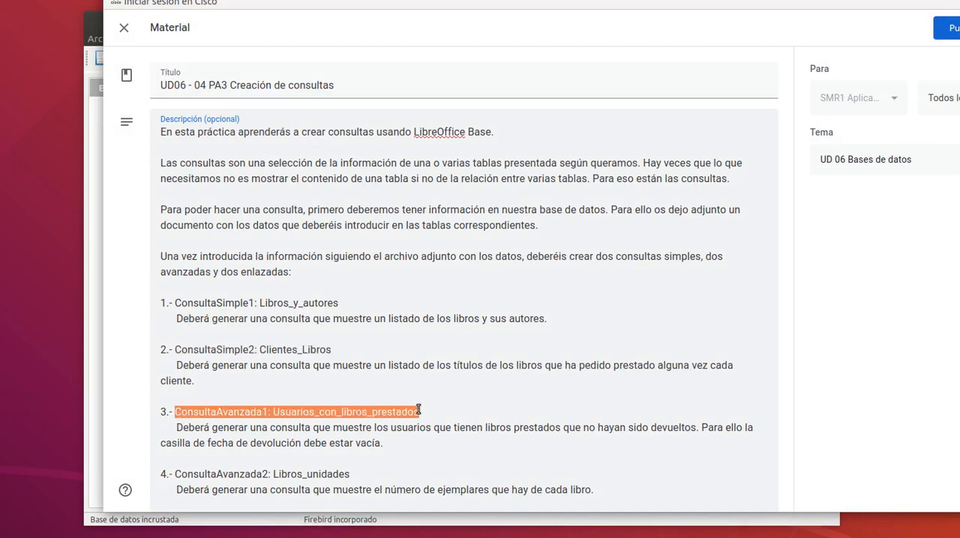
pyautogui.click(202, 430)
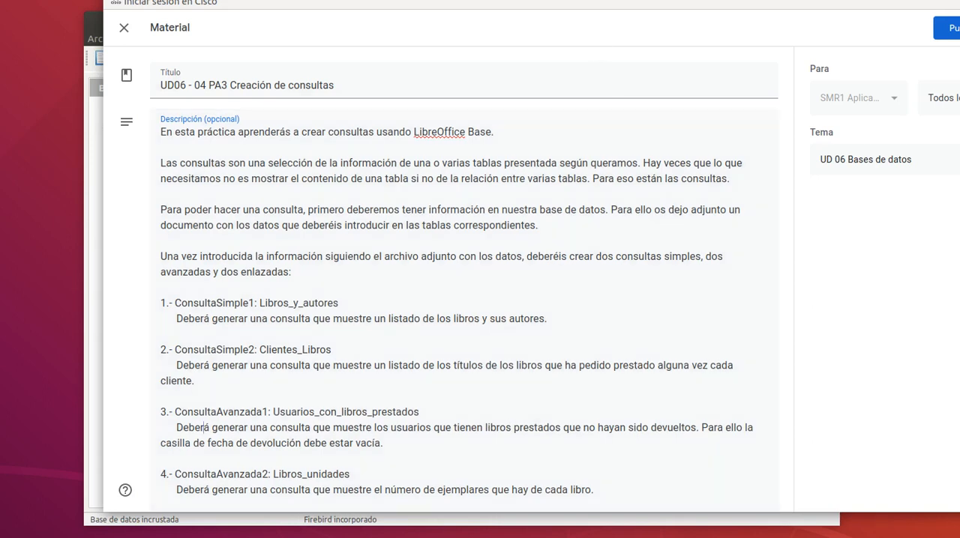
pyautogui.moveTo(524, 1); pyautogui.dragTo(959, 22)
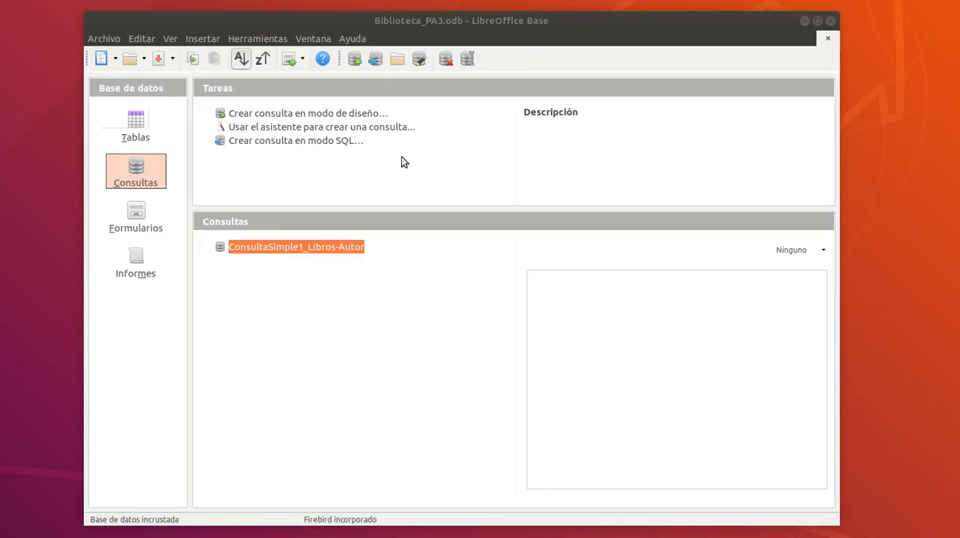
# Create a query in design view and add the Usuario, Ejemplar and Usuario-Ejemplar tables to it.
pyautogui.click(348, 114)
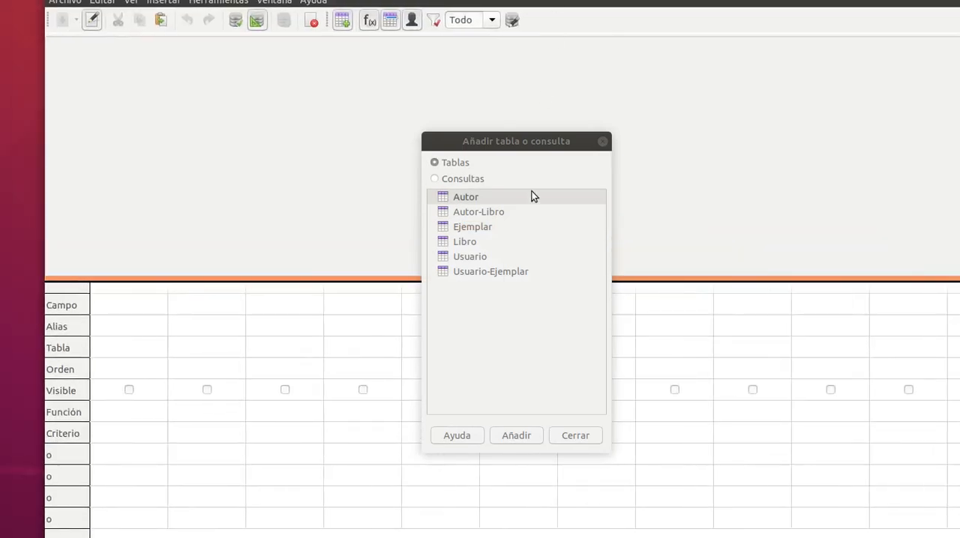
pyautogui.doubleClick(472, 257)
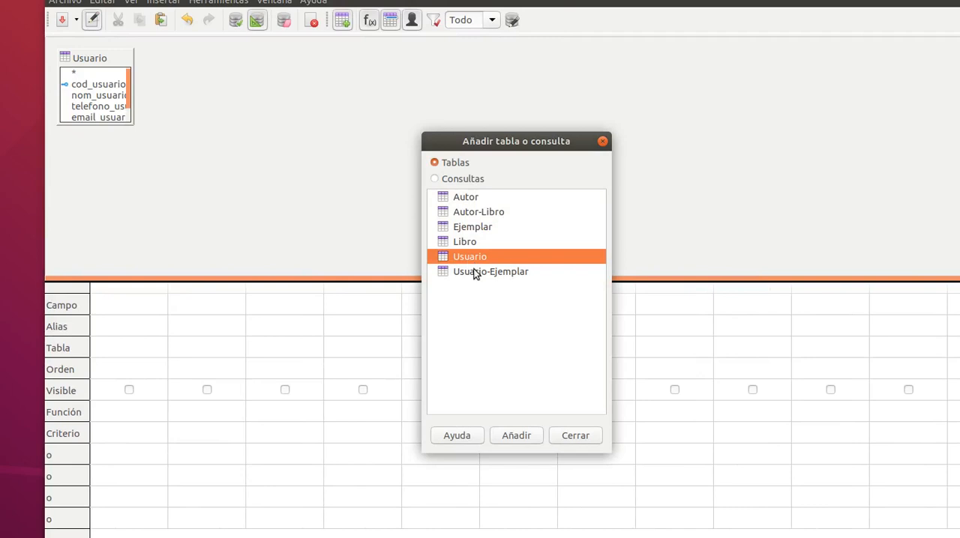
pyautogui.click(471, 230)
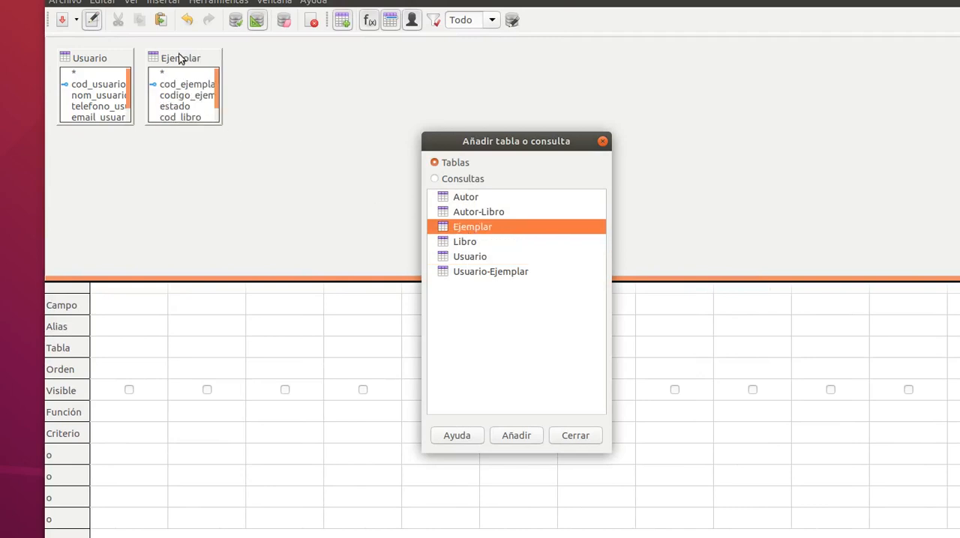
pyautogui.moveTo(180, 60); pyautogui.dragTo(314, 70)
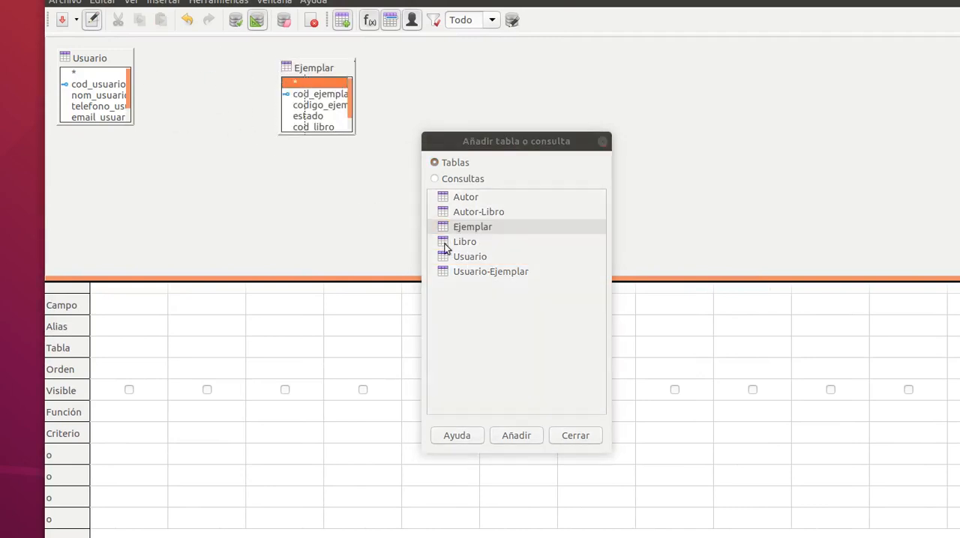
pyautogui.doubleClick(461, 271)
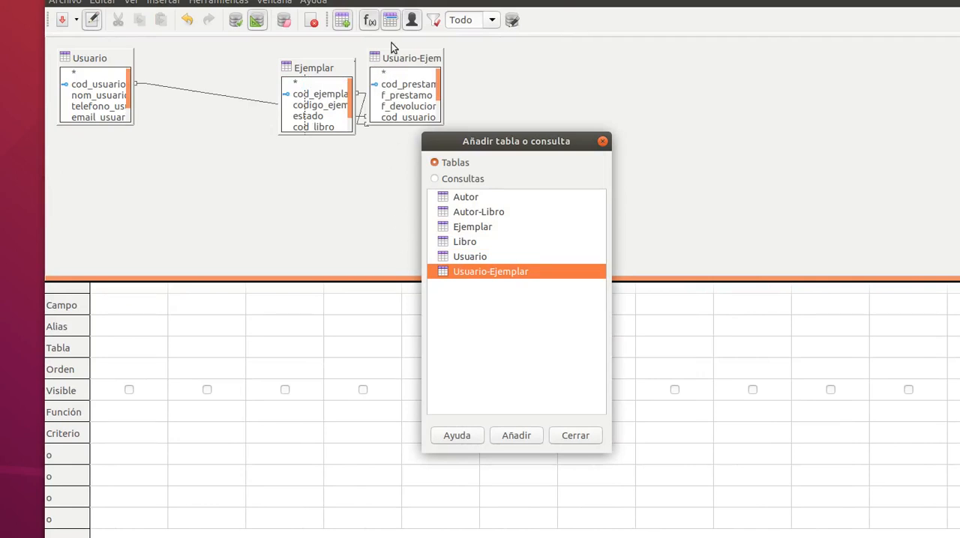
# Arrange the query's table boxes so that Usuario-Ejemplar sits between Usuario and Ejemplar.
pyautogui.moveTo(399, 58); pyautogui.dragTo(212, 142)
pyautogui.moveTo(291, 81); pyautogui.dragTo(357, 76)
pyautogui.moveTo(234, 150); pyautogui.dragTo(269, 88)
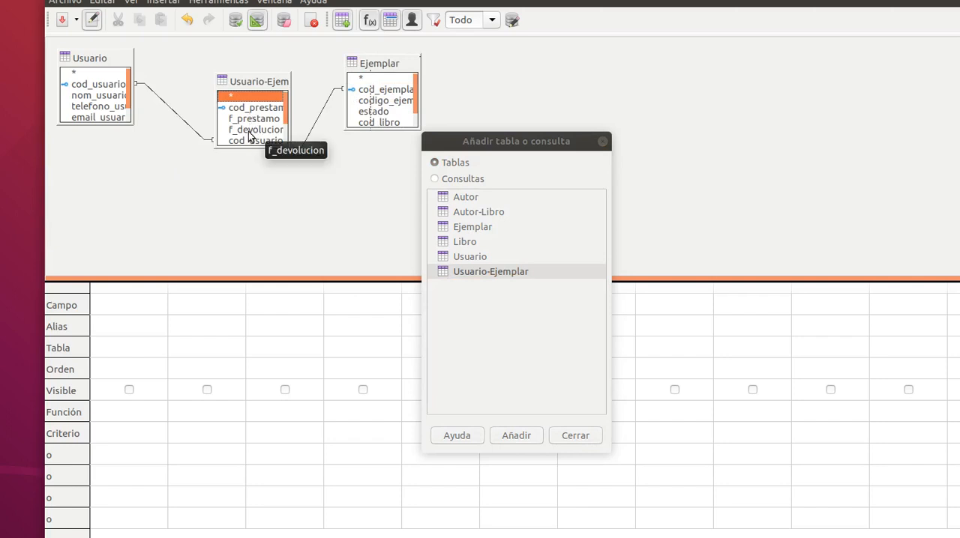
# Add the nom_usuario, f_prestamo and f_devolucion fields to the query.
pyautogui.click(101, 100)
pyautogui.doubleClick(99, 96)
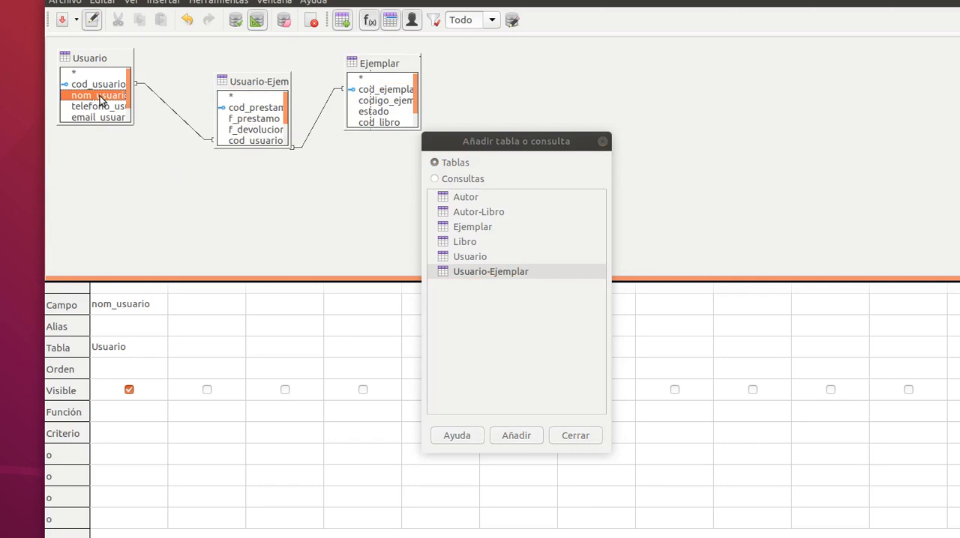
pyautogui.click(252, 123)
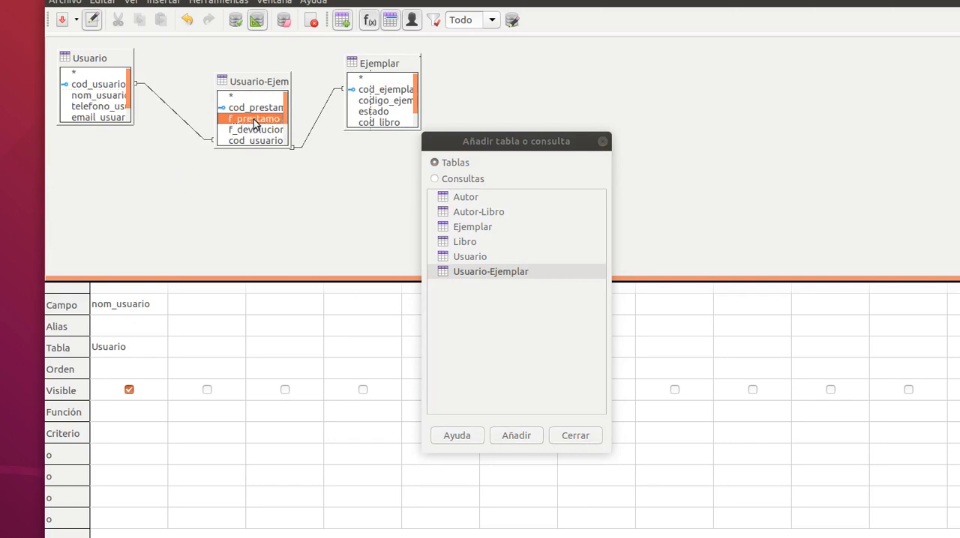
pyautogui.doubleClick(255, 121)
pyautogui.doubleClick(259, 130)
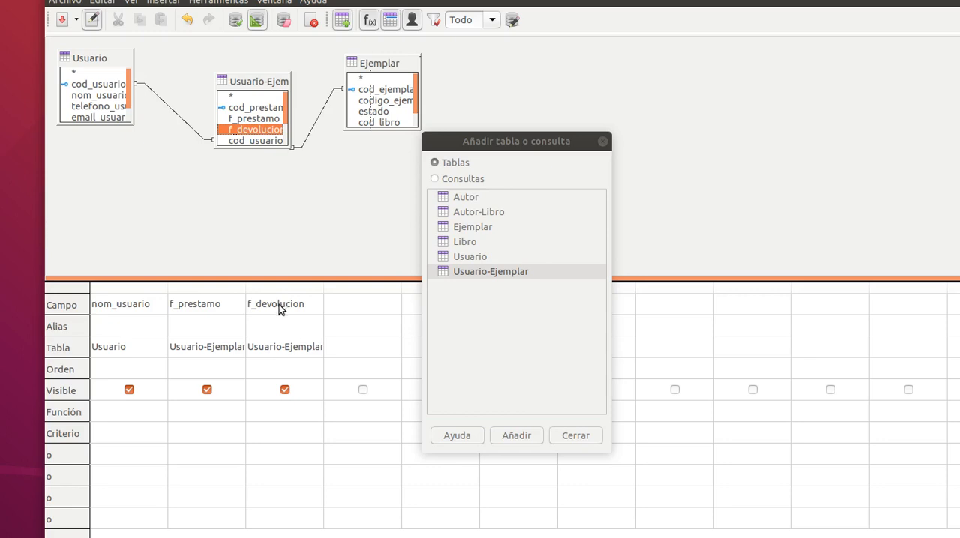
# Set the aliases Usuario for nom_usuario, Fecha de préstamo for f_prestamo and Fecha de devolución for f_devolucion.
pyautogui.click(118, 329)
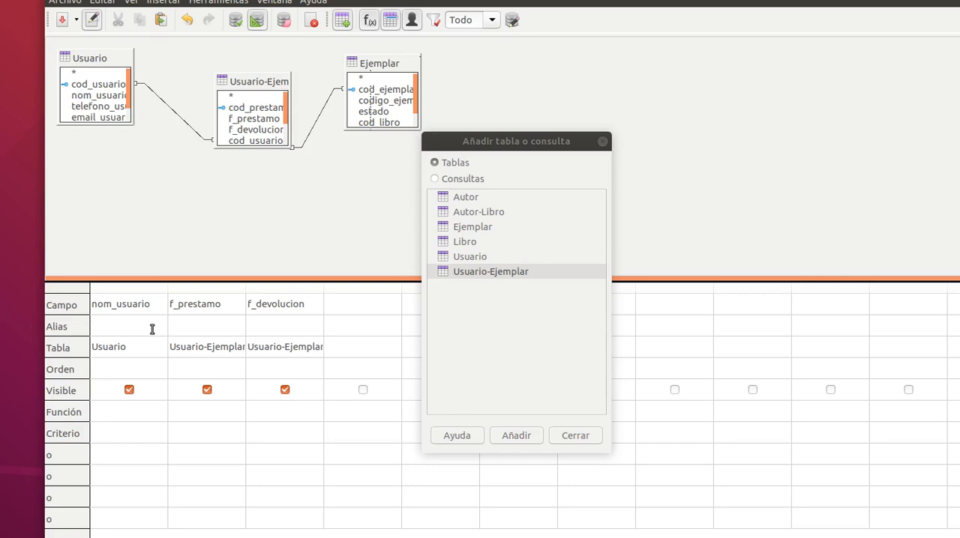
pyautogui.write('Usuario')
pyautogui.write('Fecha de pr')
pyautogui.write('éstamo')
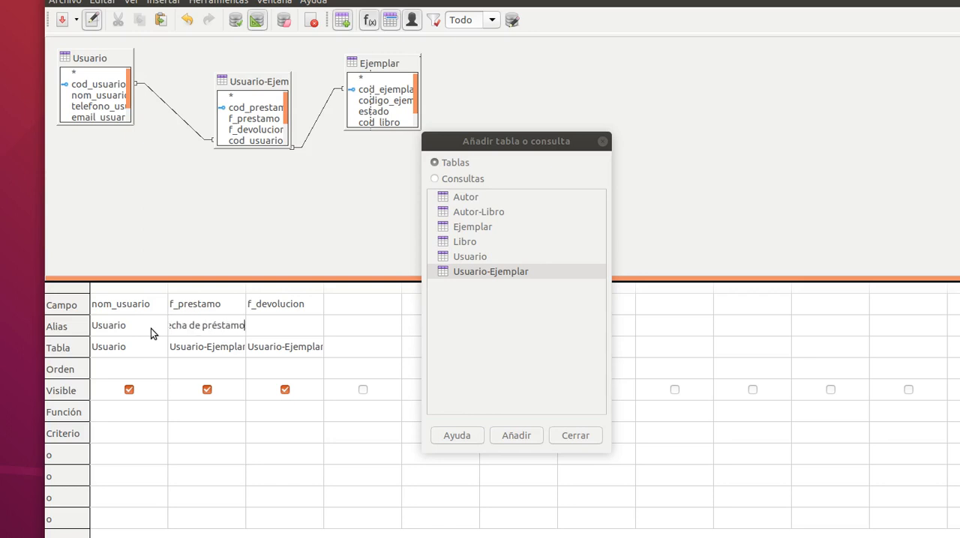
pyautogui.press('Tab')
pyautogui.write('Fecha de dev')
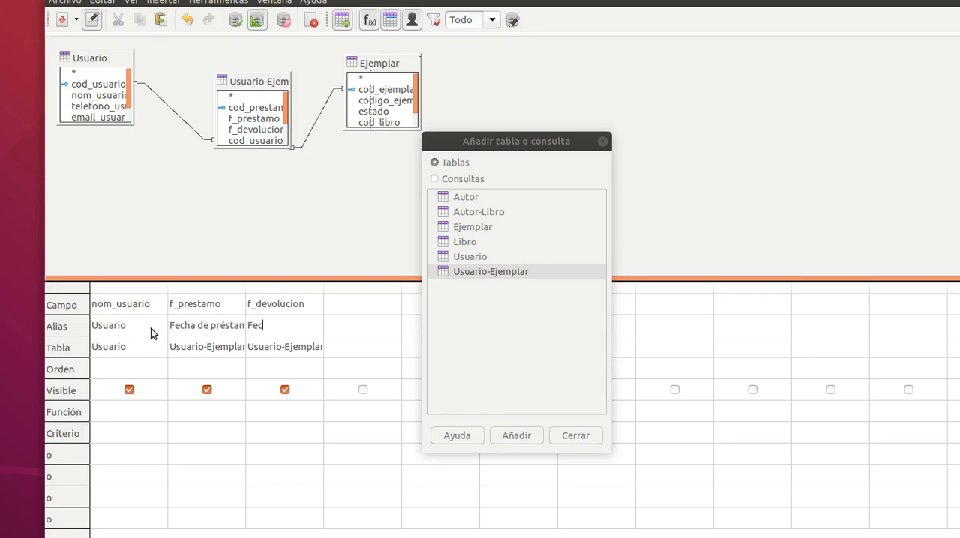
pyautogui.write('olución')
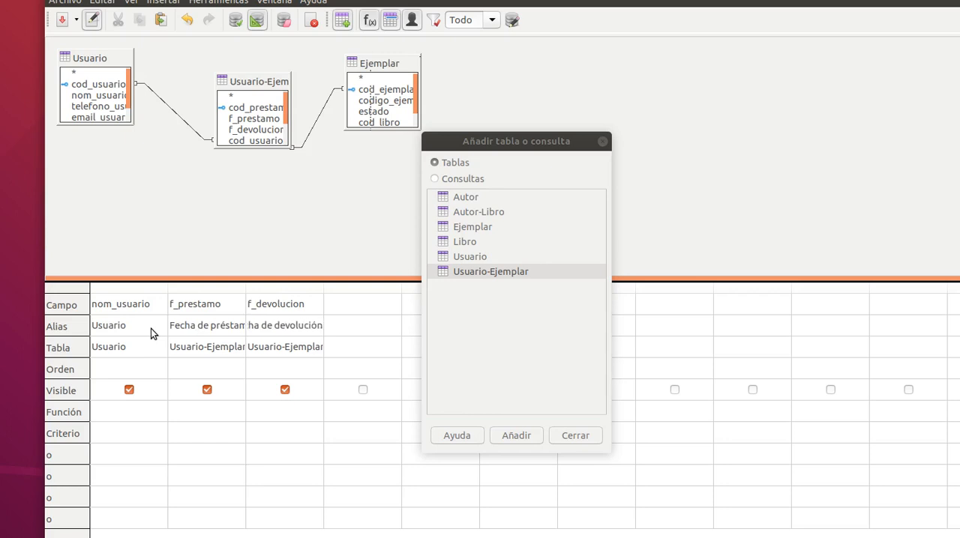
# Widen the f_devolucion and f_prestamo columns of the design grid to fit their full aliases.
pyautogui.click(399, 303)
pyautogui.moveTo(323, 292); pyautogui.dragTo(370, 293)
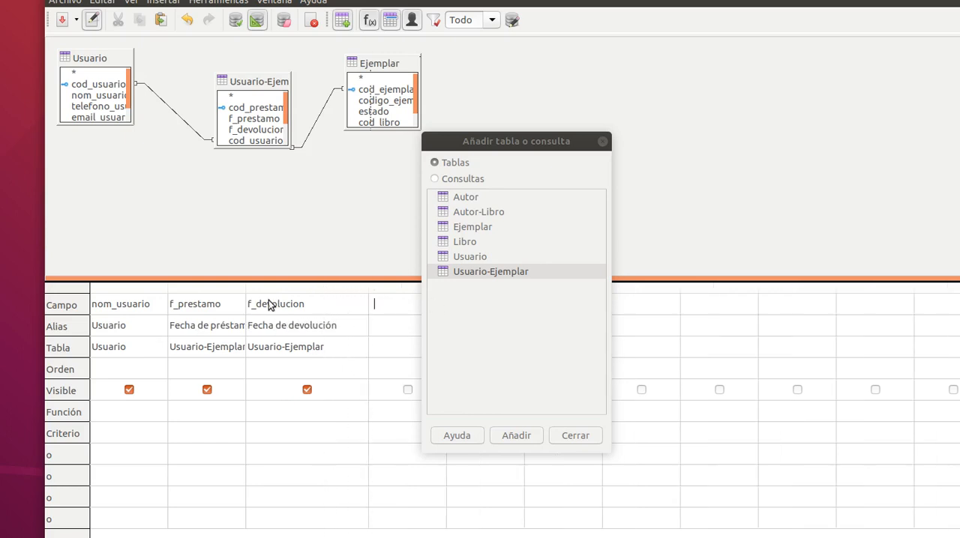
pyautogui.moveTo(248, 290); pyautogui.dragTo(273, 294)
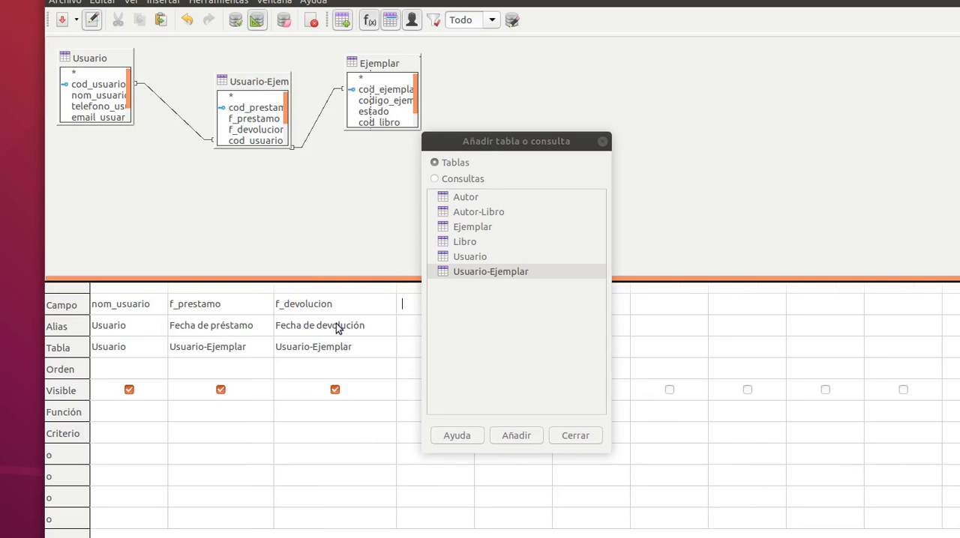
# Hide f_devolucion from the query results and sort nom_usuario in ascending order.
pyautogui.click(335, 390)
pyautogui.click(159, 377)
pyautogui.click(157, 369)
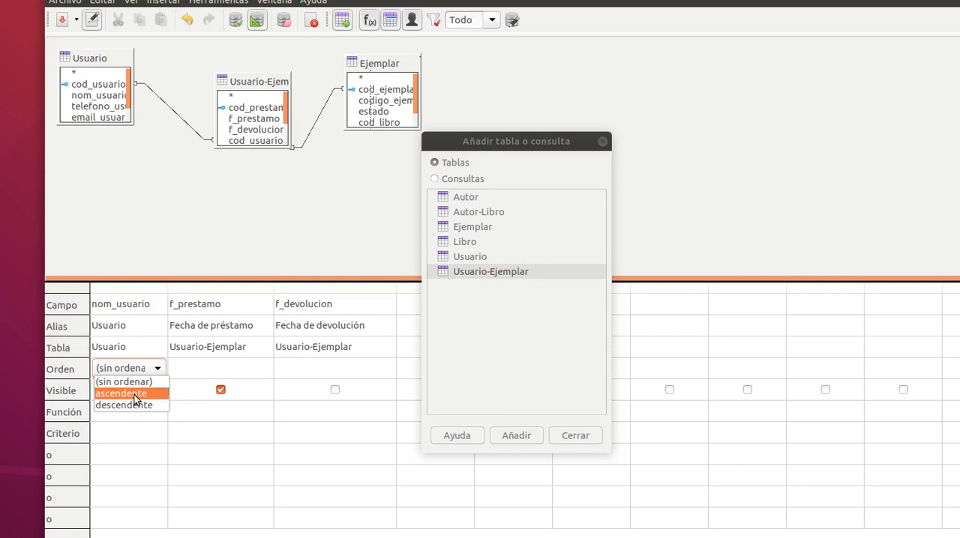
pyautogui.click(135, 393)
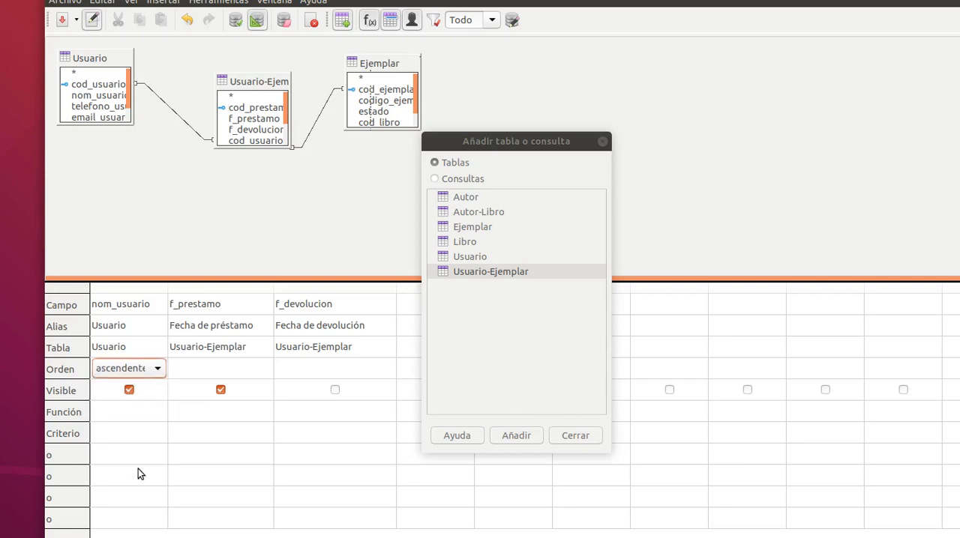
pyautogui.click(119, 411)
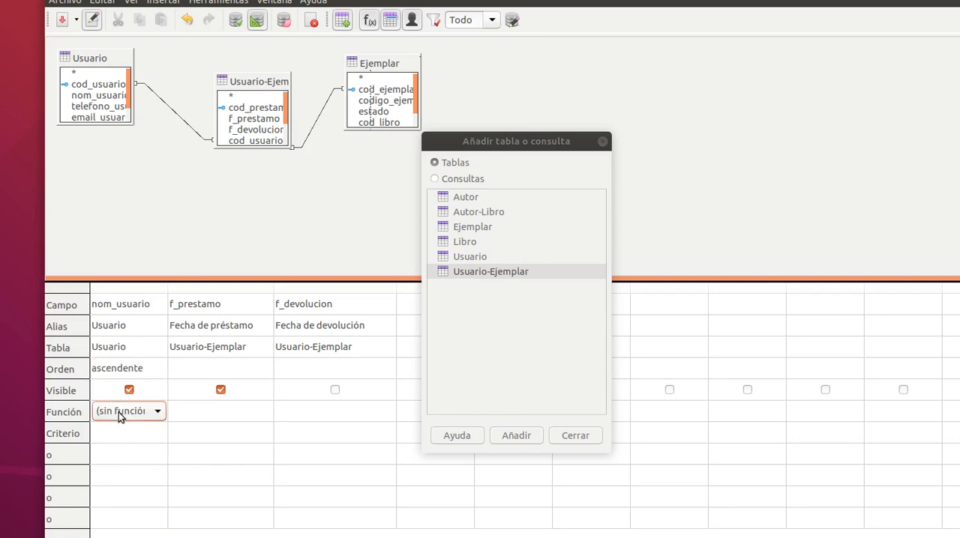
pyautogui.click(198, 417)
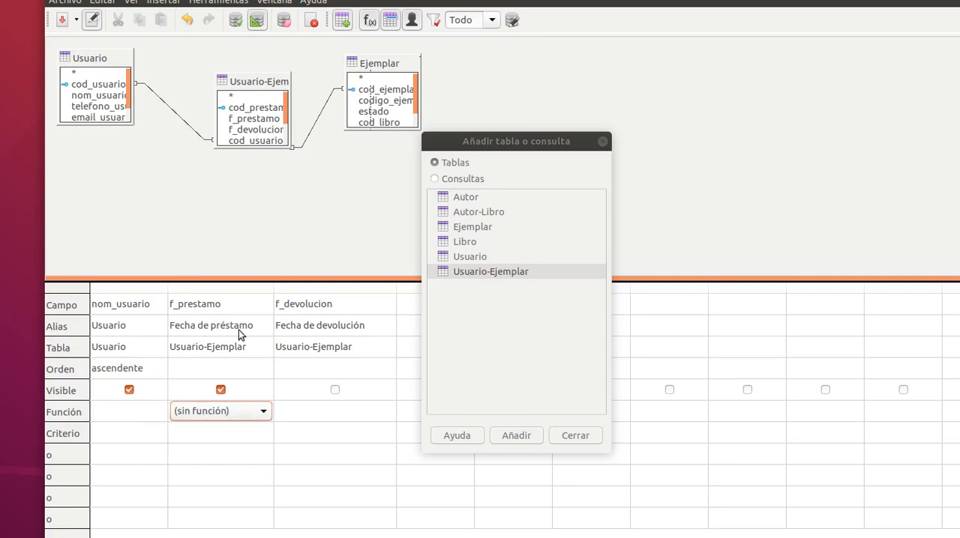
pyautogui.click(305, 418)
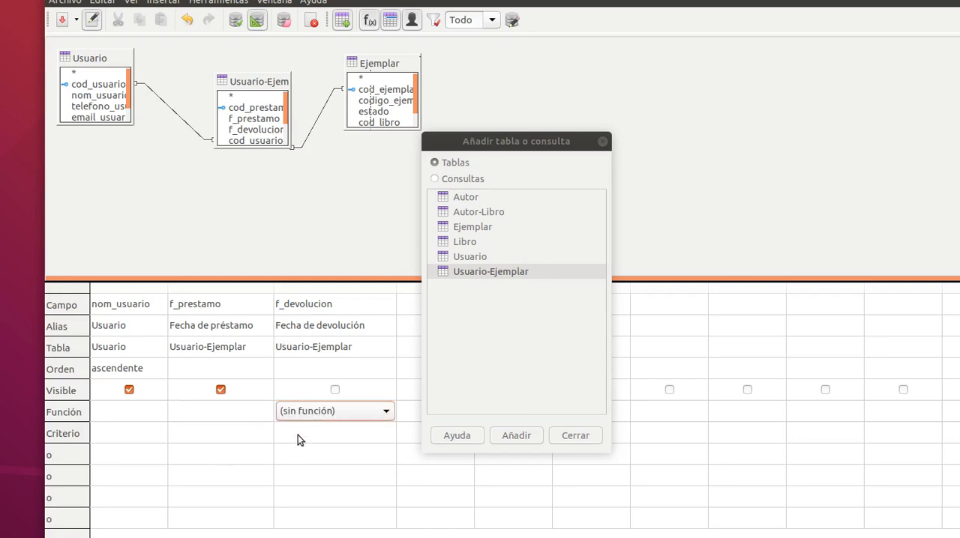
# Try "is null" and "es vacio" as the criterion for the f_devolucion field.
pyautogui.click(300, 432)
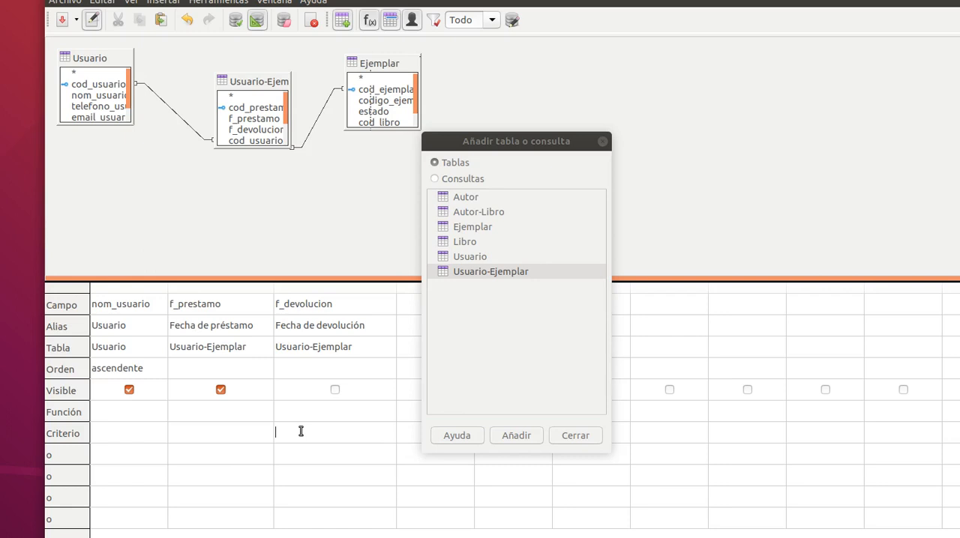
pyautogui.write('is null')
pyautogui.click(409, 469)
pyautogui.moveTo(332, 437); pyautogui.dragTo(262, 425)
pyautogui.write('es vacio')
pyautogui.click(337, 459)
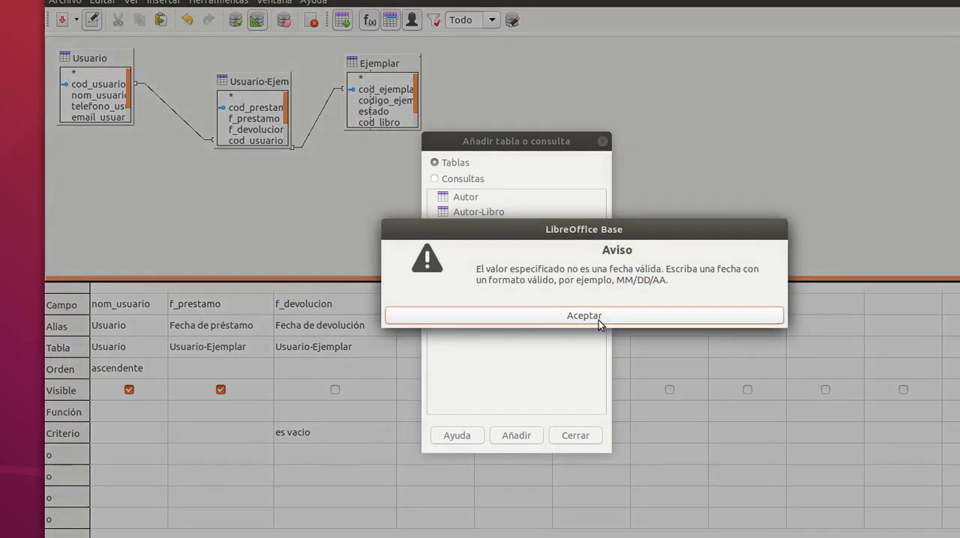
pyautogui.click(584, 315)
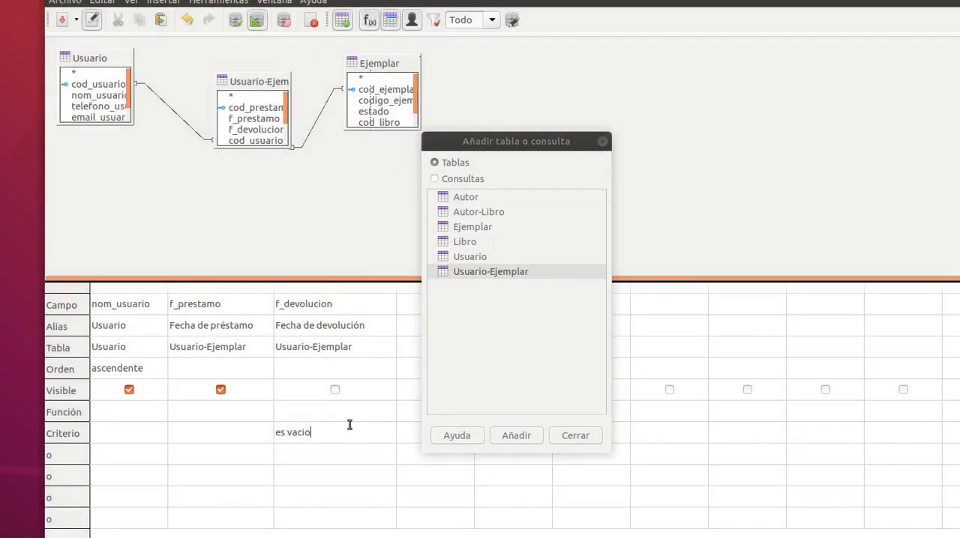
# Replace the f_devolucion criterion with IS EMPTY.
pyautogui.tripleClick(349, 425)
pyautogui.write('is empty')
pyautogui.click(361, 457)
# Run the query and widen its Usuario results column, and rerun it with f_devolucion made visible.
pyautogui.click(236, 20)
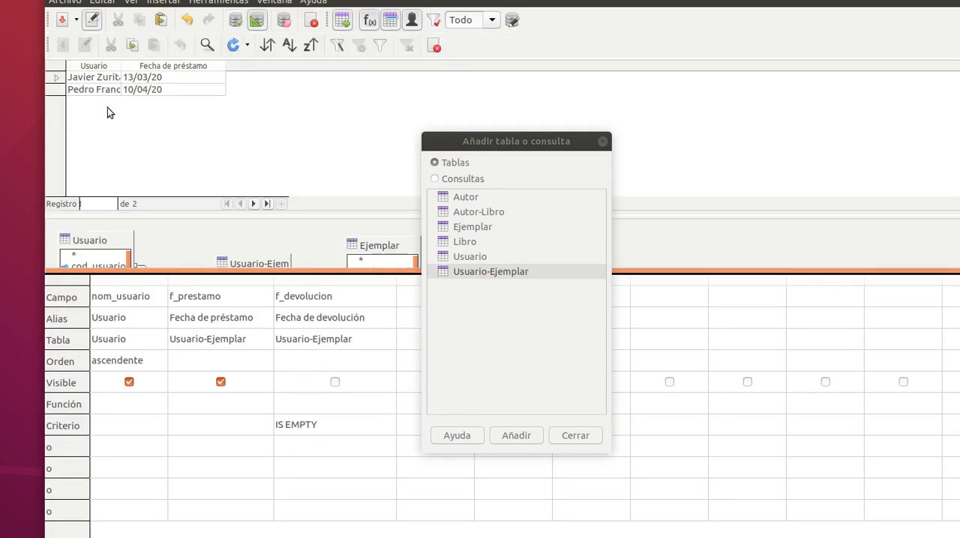
pyautogui.moveTo(123, 68); pyautogui.dragTo(154, 67)
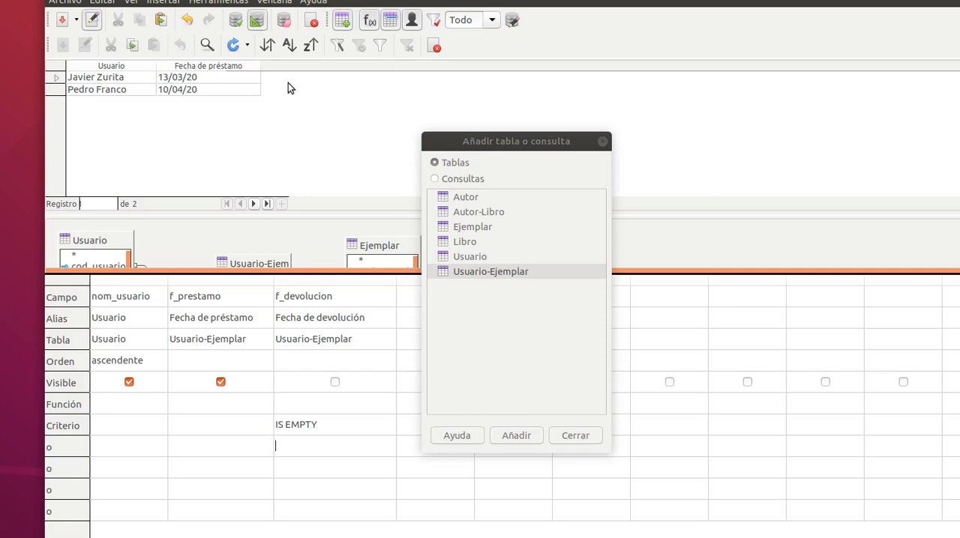
pyautogui.click(335, 383)
pyautogui.click(234, 21)
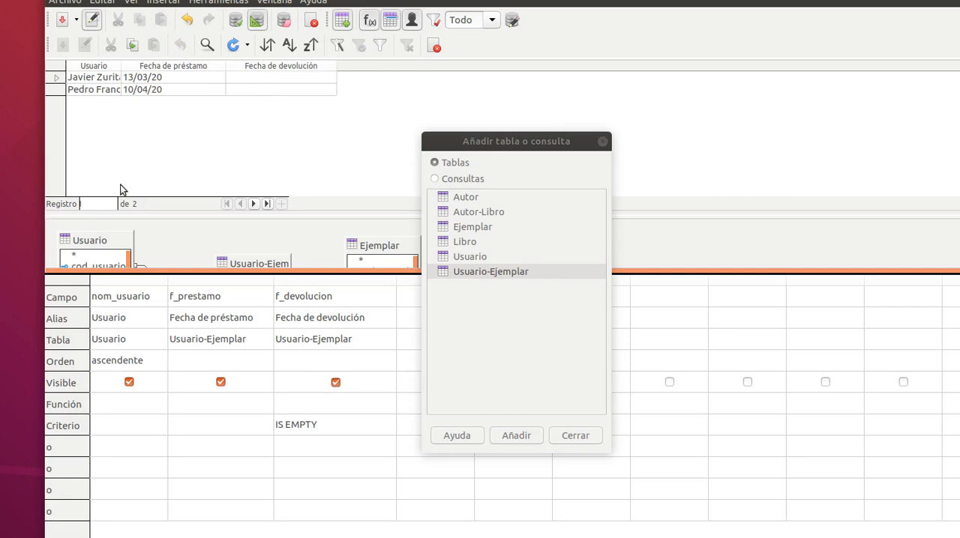
# Save the query as "ConsultaAvanzada1: Usuario_con_libros_prestados".
pyautogui.click(60, 28)
pyautogui.click(663, 272)
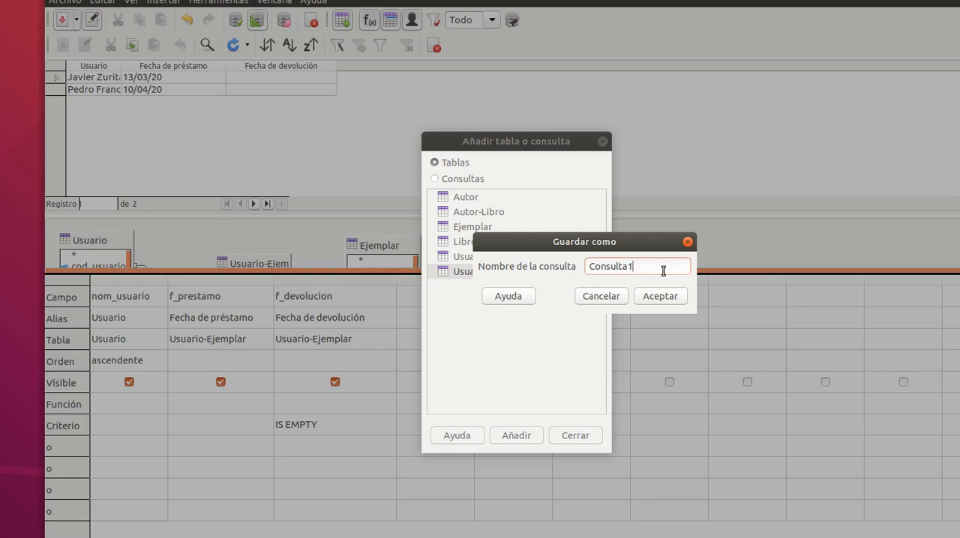
pyautogui.press('BackSpace')
pyautogui.write('Avanzada1: Usuario_con_libros_presat')
pyautogui.press('BackSpace')
pyautogui.press('BackSpace')
pyautogui.write('tados')
pyautogui.click(661, 298)
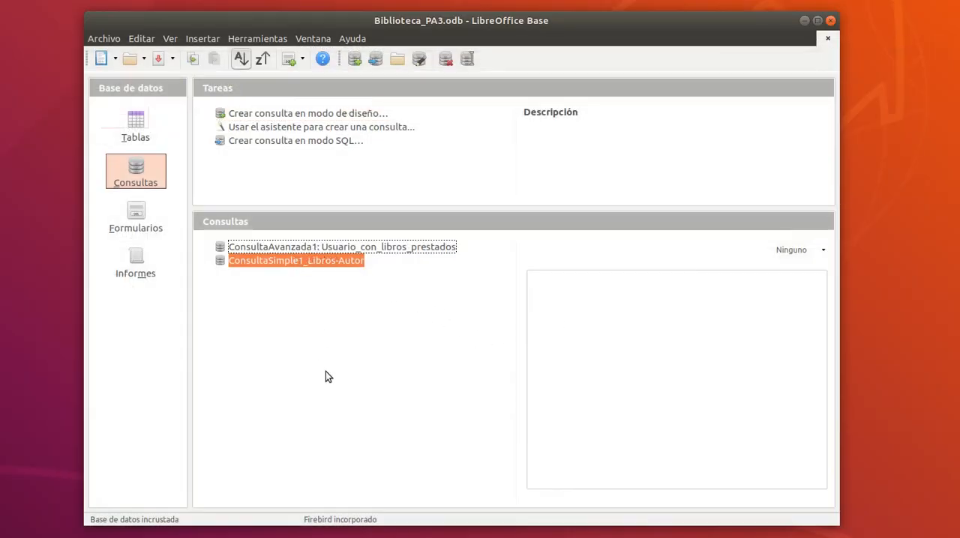
# Open the Usuario-Ejemplar table's data to check which loans have no return date.
pyautogui.click(135, 120)
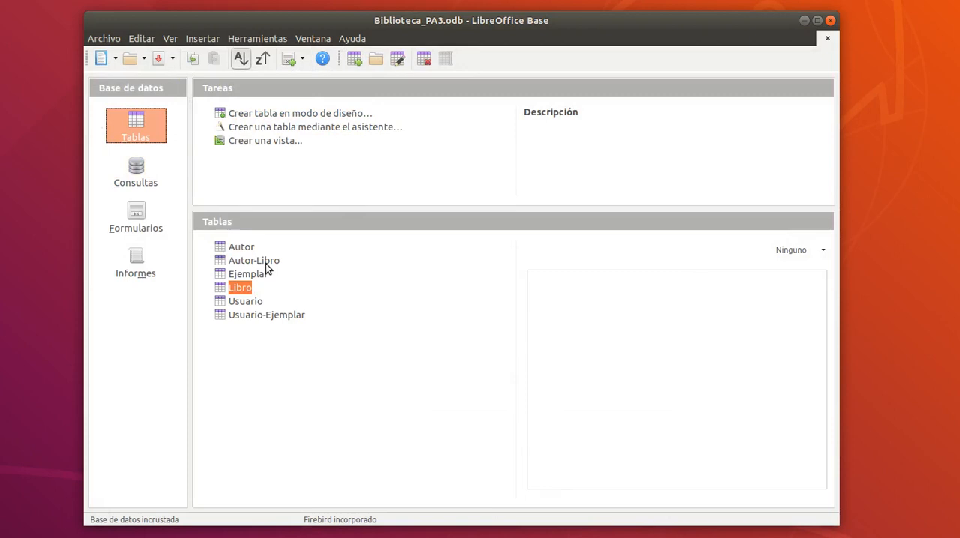
pyautogui.doubleClick(257, 315)
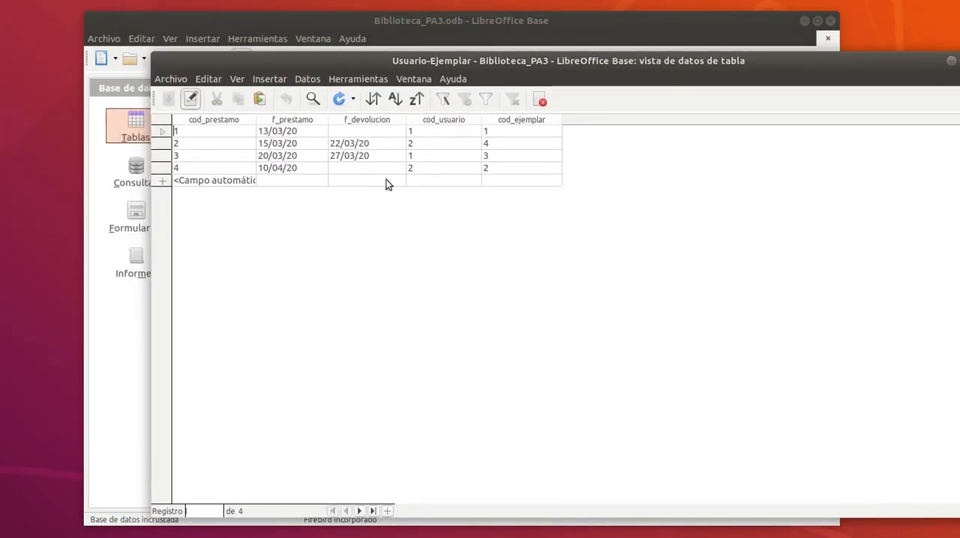
# Set the f_devolucion date of loan 4 to 11/04/20 in the Usuario-Ejemplar table and close it, saving the changed record.
pyautogui.click(272, 135)
pyautogui.moveTo(271, 135)
pyautogui.mouseDown()
pyautogui.moveTo(285, 175)
pyautogui.moveTo(347, 169)
pyautogui.moveTo(313, 166)
pyautogui.mouseUp()
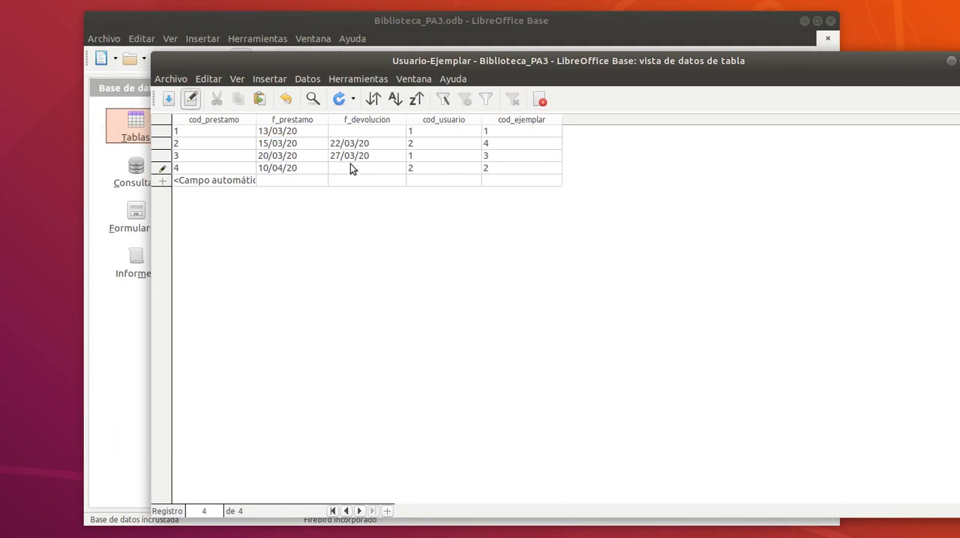
pyautogui.click(412, 132)
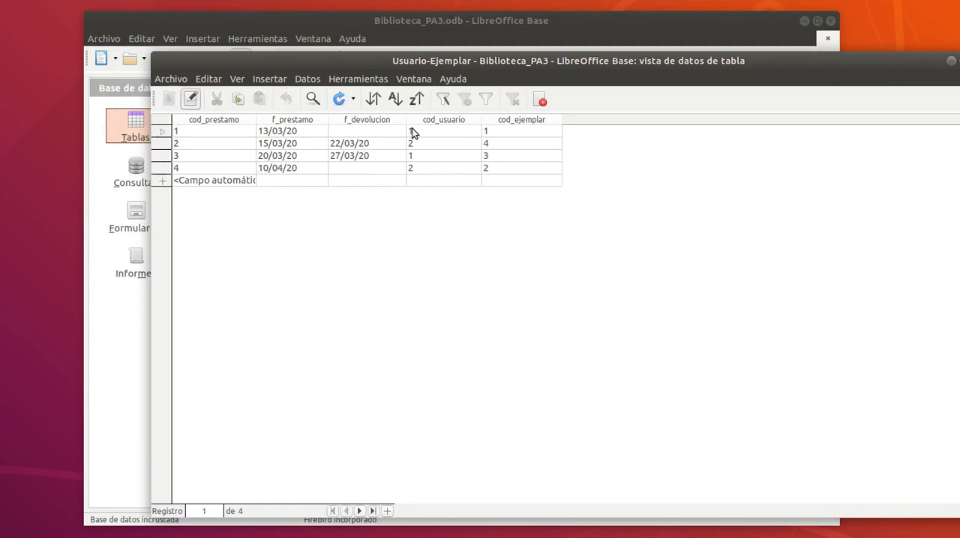
pyautogui.moveTo(416, 168); pyautogui.dragTo(379, 170)
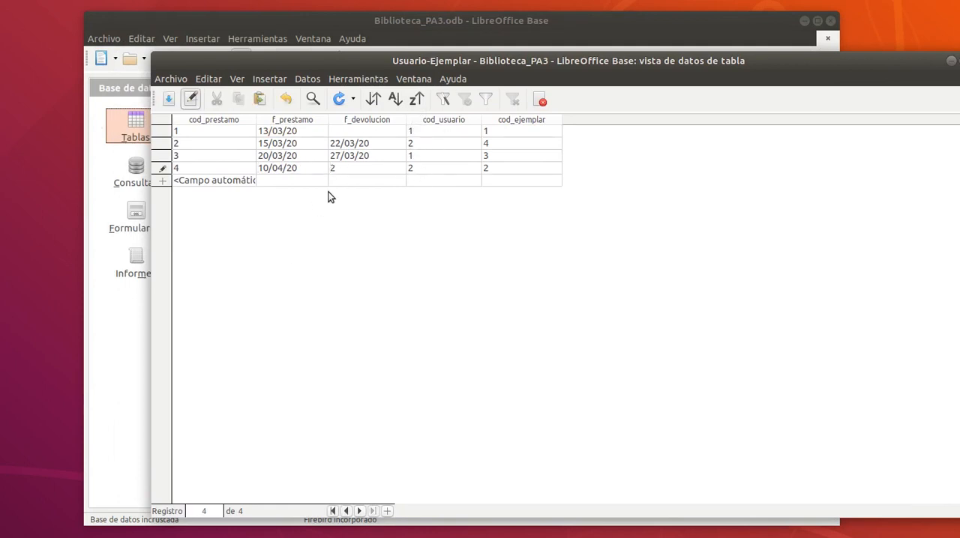
pyautogui.doubleClick(333, 168)
pyautogui.write('11/04/20')
pyautogui.press('Tab')
pyautogui.click(959, 61)
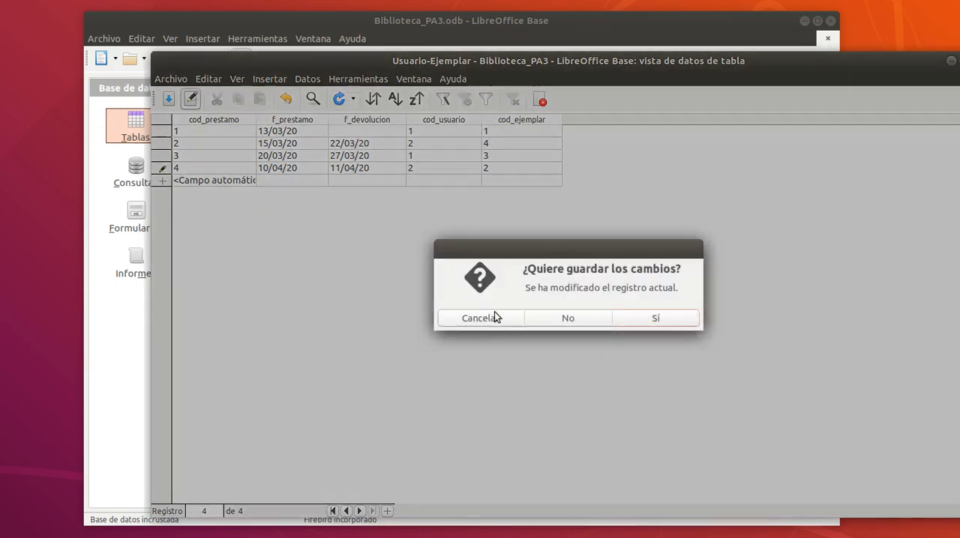
pyautogui.click(657, 319)
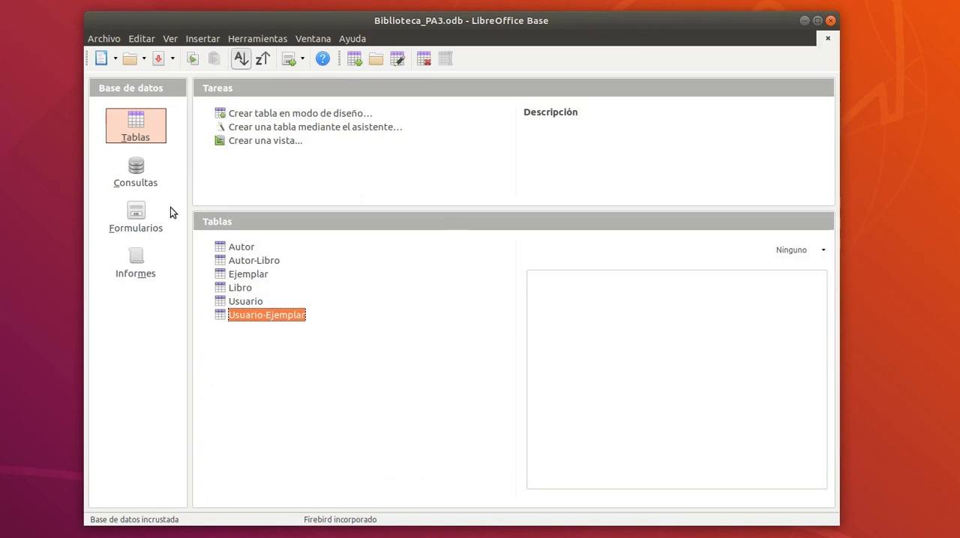
# Open the results of ConsultaAvanzada1: Usuario_con_libros_prestados and widen the Usuario column to check who still has unreturned books.
pyautogui.click(139, 177)
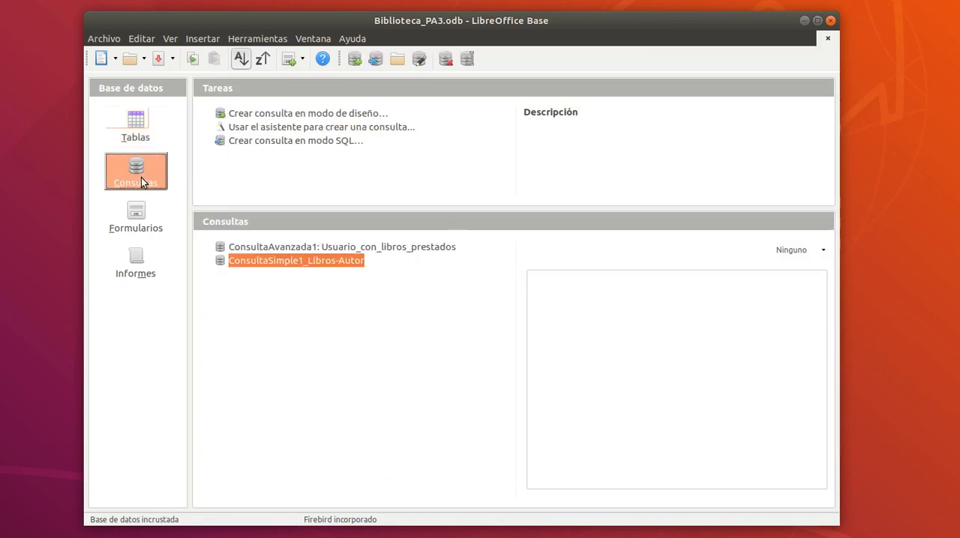
pyautogui.doubleClick(277, 248)
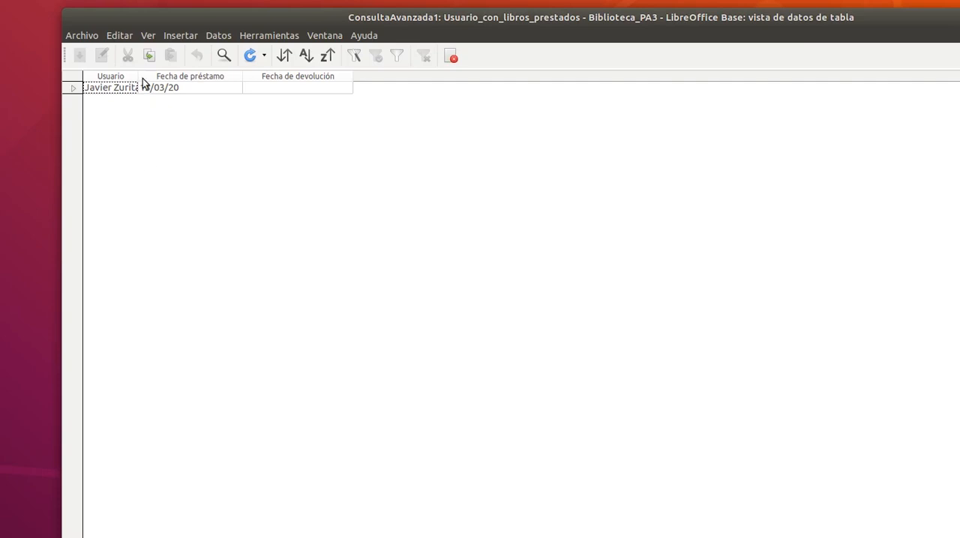
pyautogui.moveTo(140, 78); pyautogui.dragTo(187, 78)
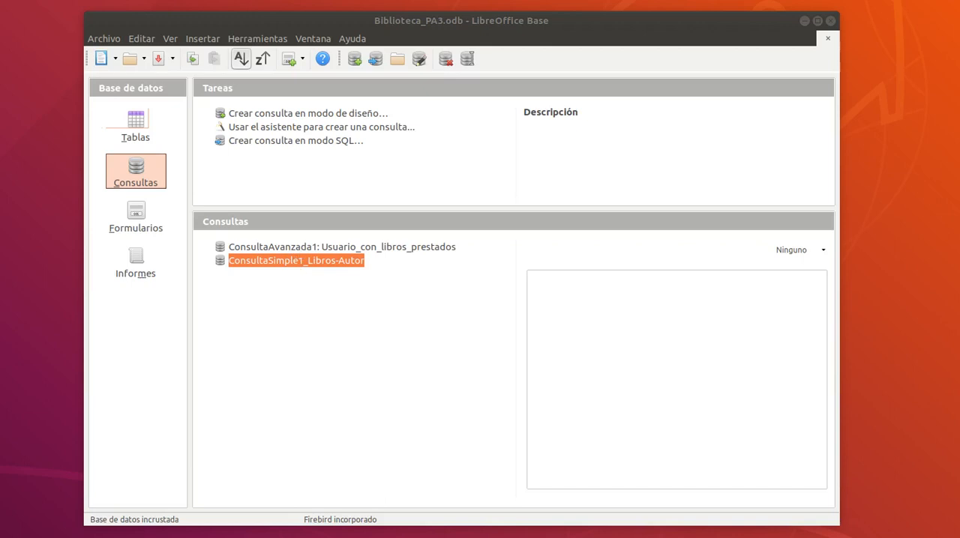
# Switch to the Classroom assignment in Firefox and read the requirements of ConsultaAvanzada2 and ConsultaEnlazadaconVista1.
pyautogui.moveTo(959, 75); pyautogui.dragTo(726, 32)
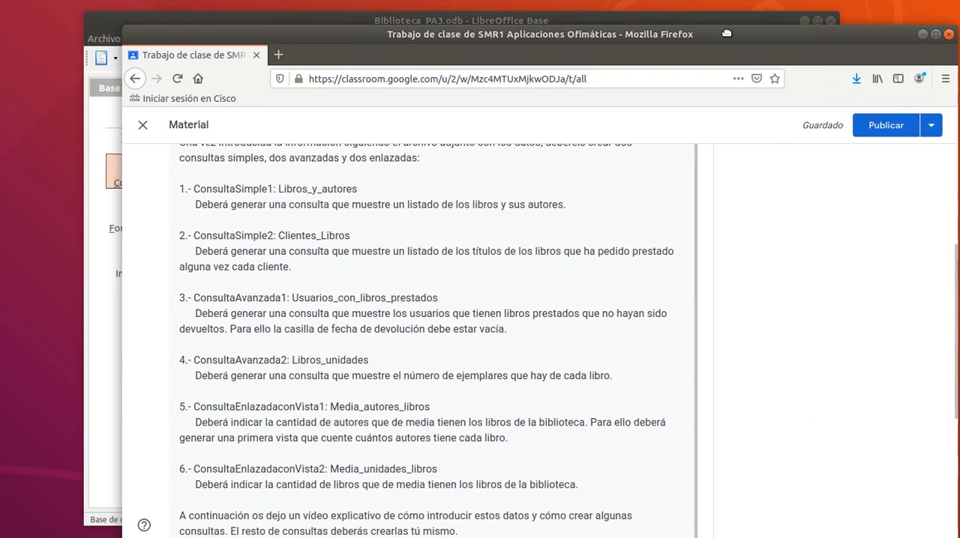
pyautogui.doubleClick(281, 362)
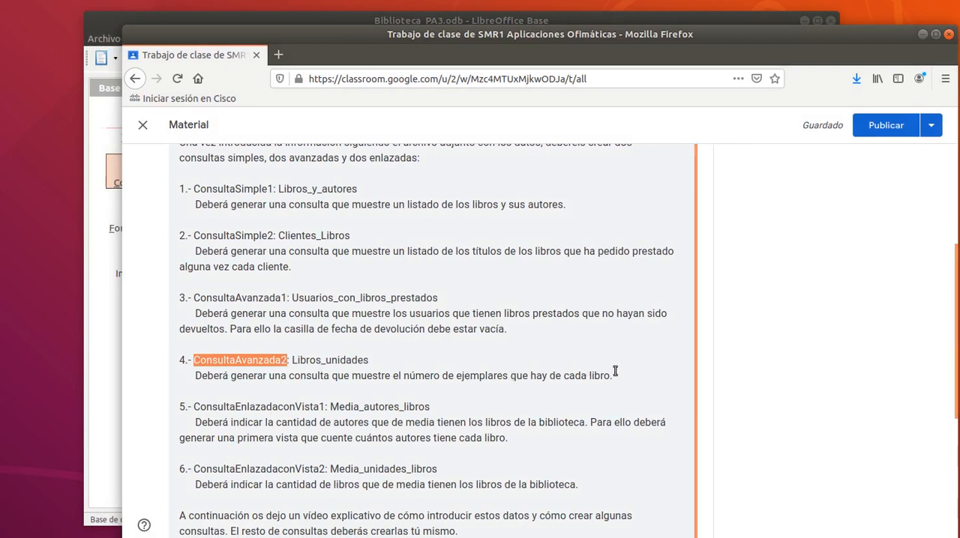
pyautogui.moveTo(510, 331); pyautogui.dragTo(454, 327)
pyautogui.click(453, 329)
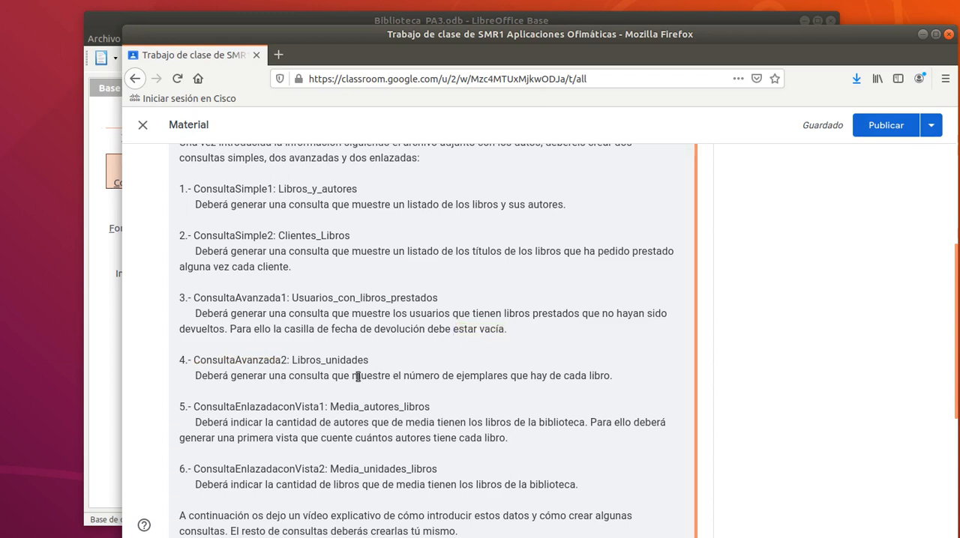
pyautogui.moveTo(402, 375)
pyautogui.mouseDown()
pyautogui.moveTo(516, 375)
pyautogui.moveTo(402, 383)
pyautogui.mouseUp()
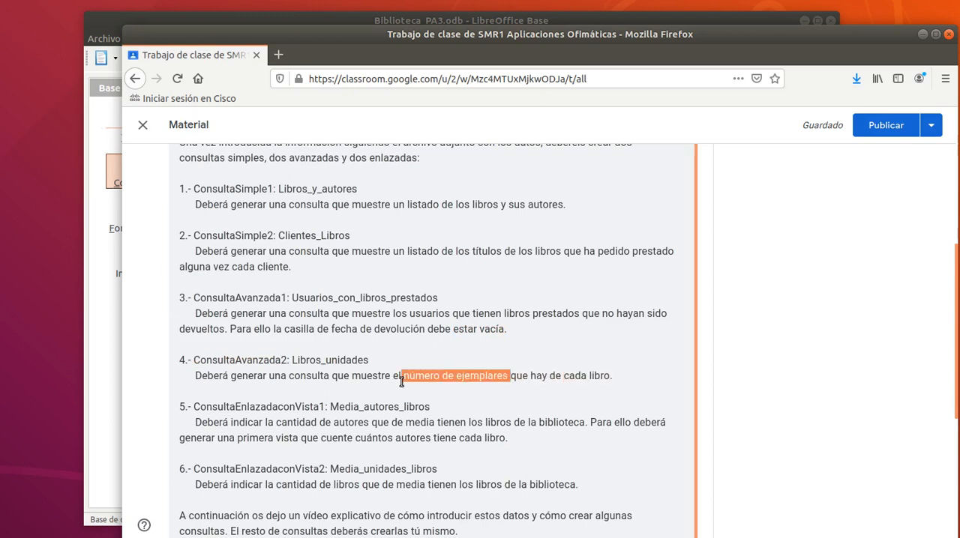
pyautogui.click(406, 378)
pyautogui.doubleClick(371, 430)
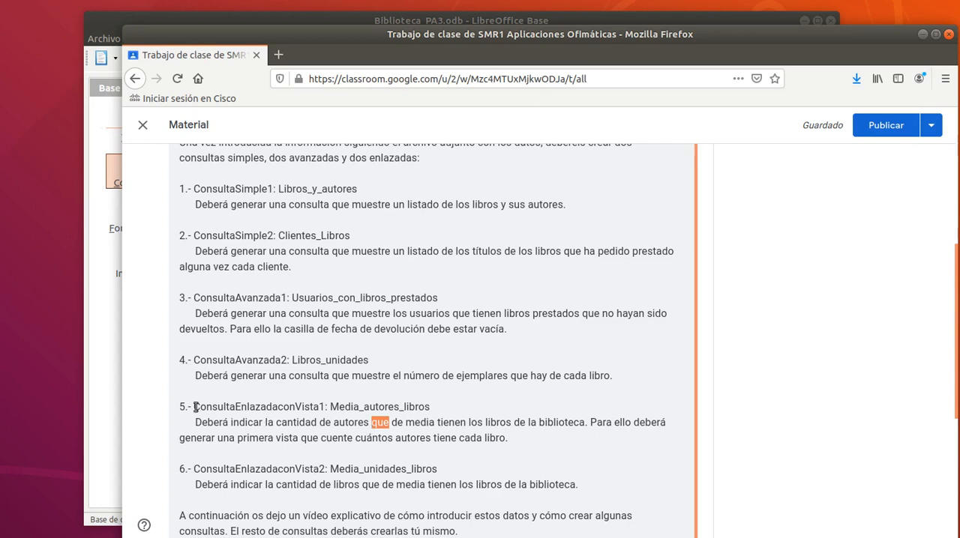
pyautogui.moveTo(194, 407); pyautogui.dragTo(315, 445)
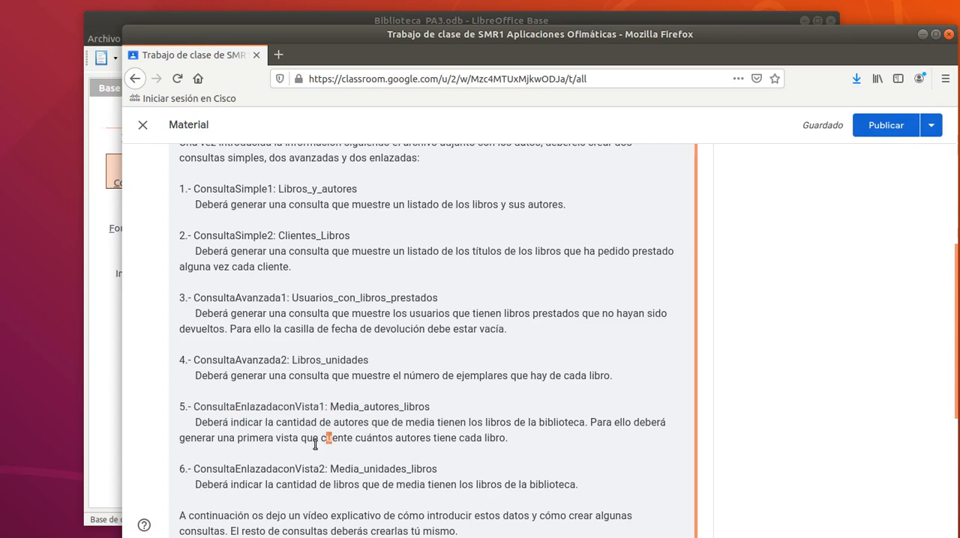
pyautogui.doubleClick(303, 405)
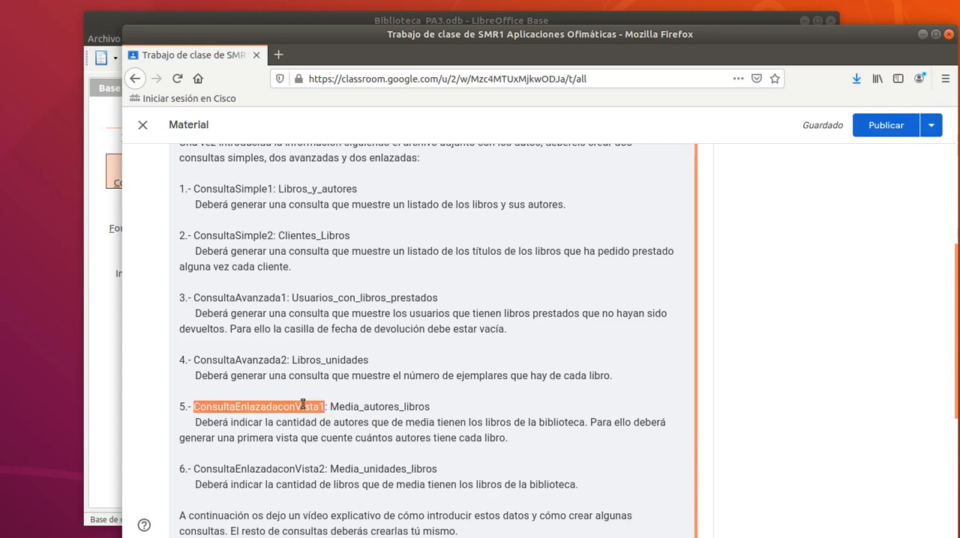
pyautogui.click(303, 405)
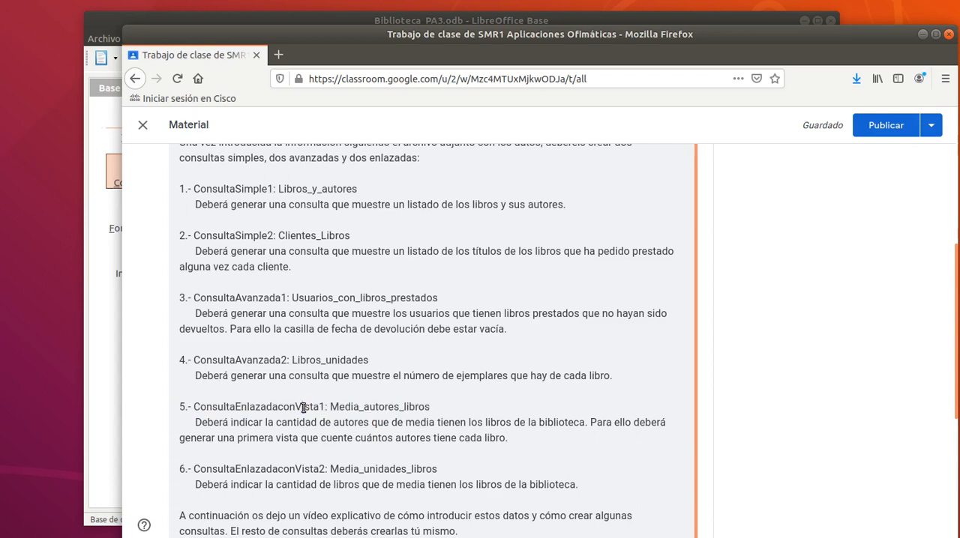
pyautogui.doubleClick(303, 405)
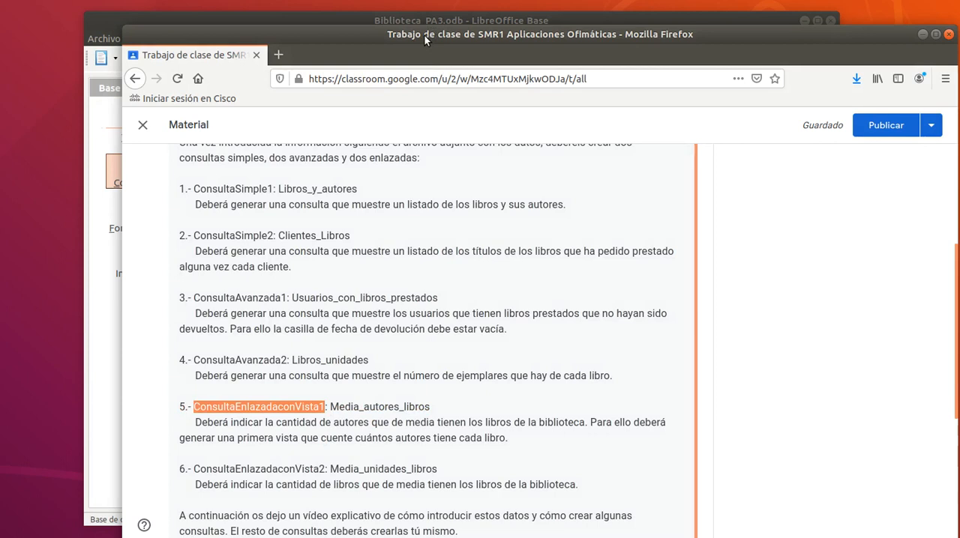
pyautogui.moveTo(423, 35); pyautogui.dragTo(959, 167)
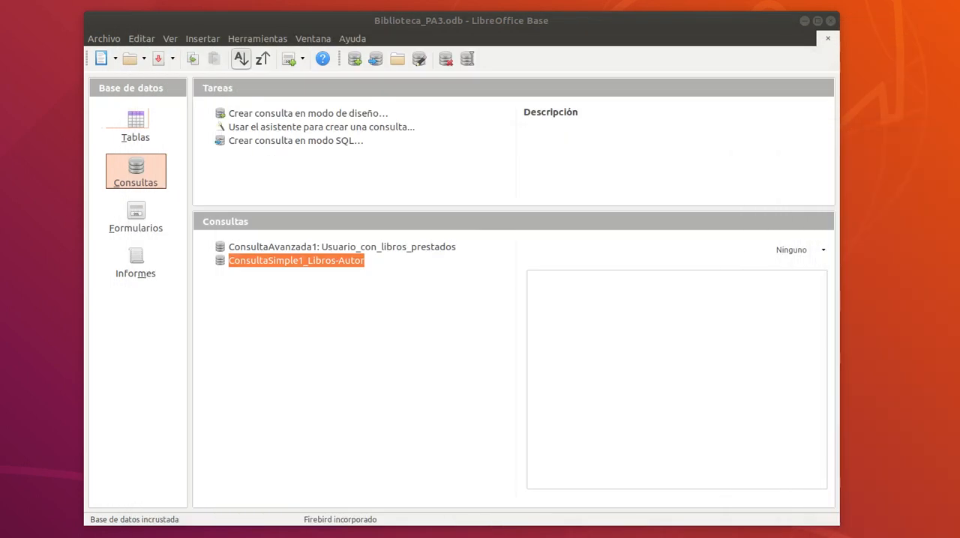
# Create a new view in LibreOffice Base and add the Autor, Autor-Libro and Libro tables to it.
pyautogui.click(135, 126)
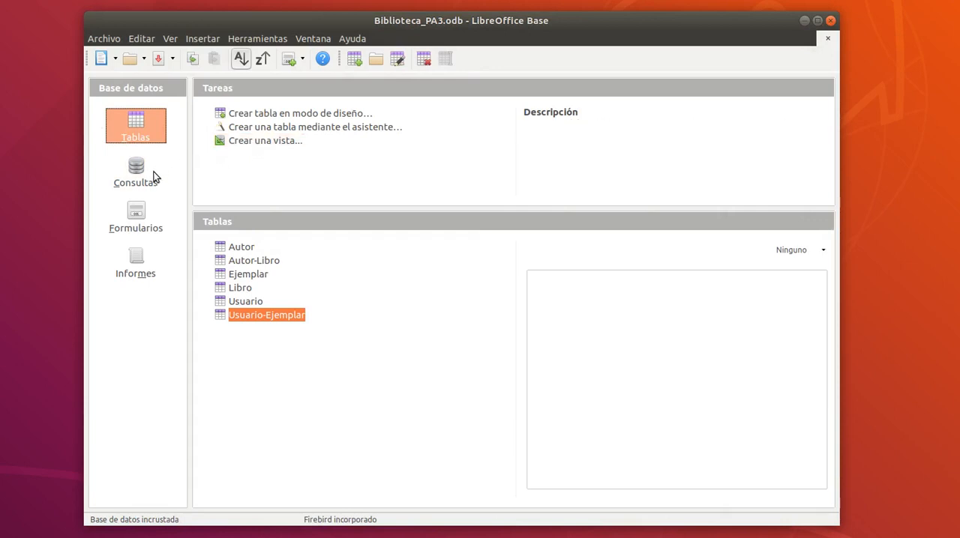
pyautogui.click(259, 144)
pyautogui.moveTo(177, 0); pyautogui.dragTo(329, 42)
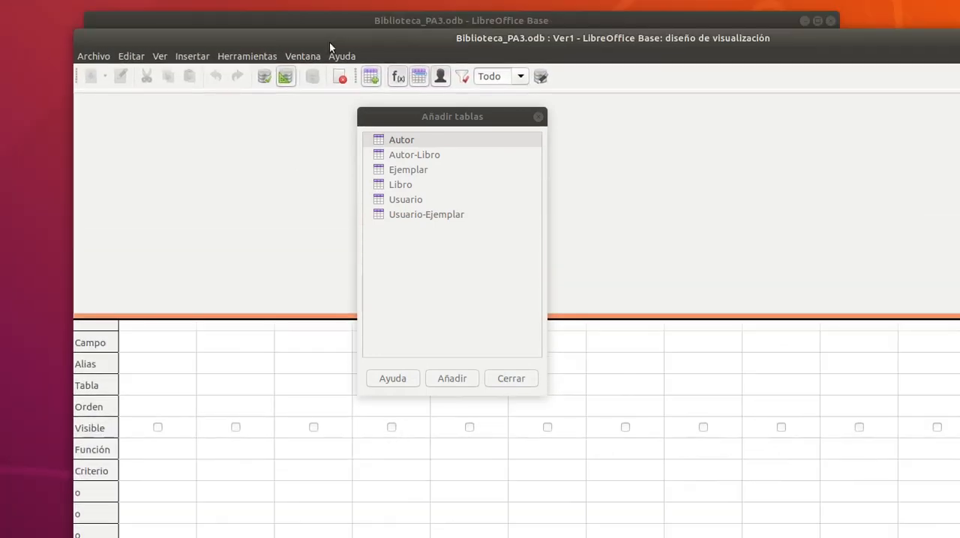
pyautogui.doubleClick(397, 141)
pyautogui.doubleClick(402, 156)
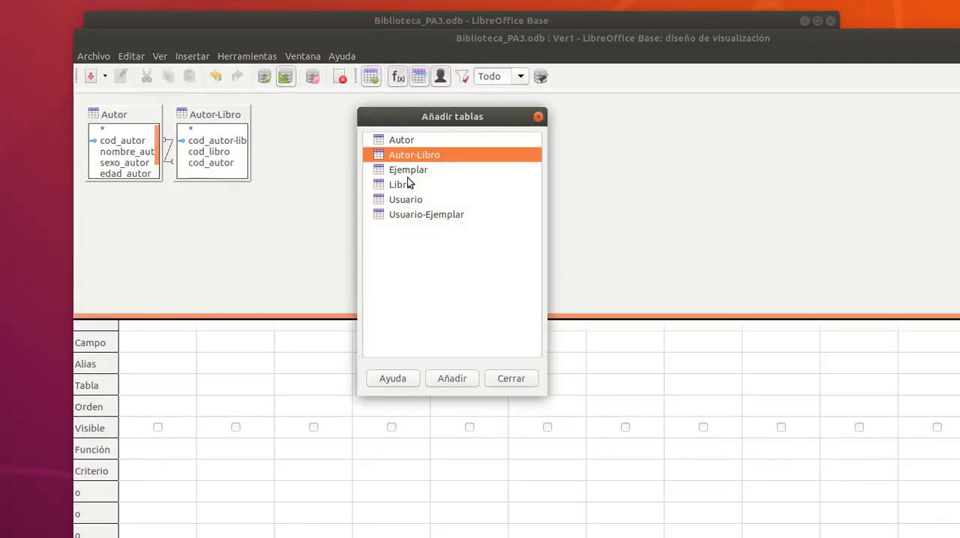
pyautogui.doubleClick(404, 183)
pyautogui.moveTo(413, 119); pyautogui.dragTo(507, 120)
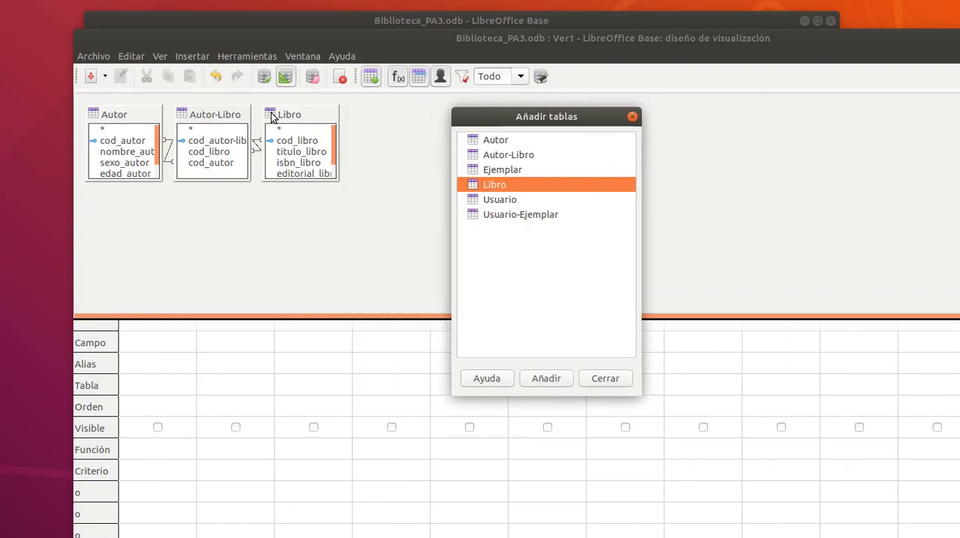
# Space out the Autor-Libro and Libro tables in the view design and add Libro's titulo_libro as the first field.
pyautogui.moveTo(271, 114); pyautogui.dragTo(304, 122)
pyautogui.moveTo(221, 114); pyautogui.dragTo(240, 114)
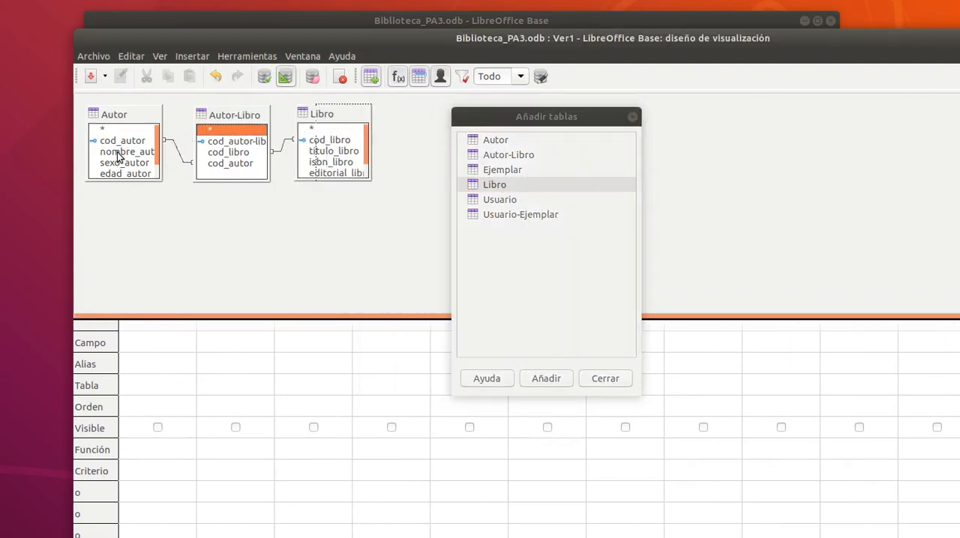
pyautogui.click(116, 156)
pyautogui.doubleClick(330, 152)
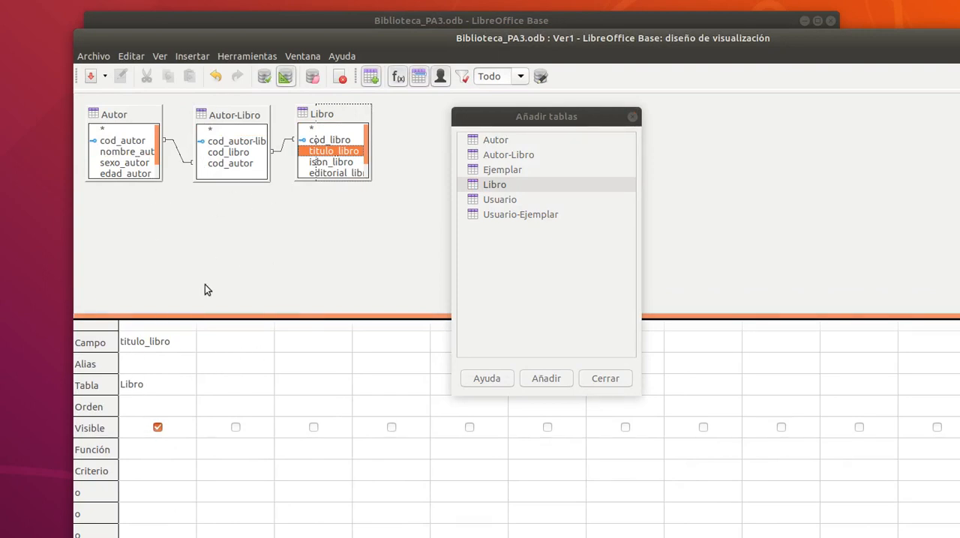
pyautogui.moveTo(370, 42); pyautogui.dragTo(334, 32)
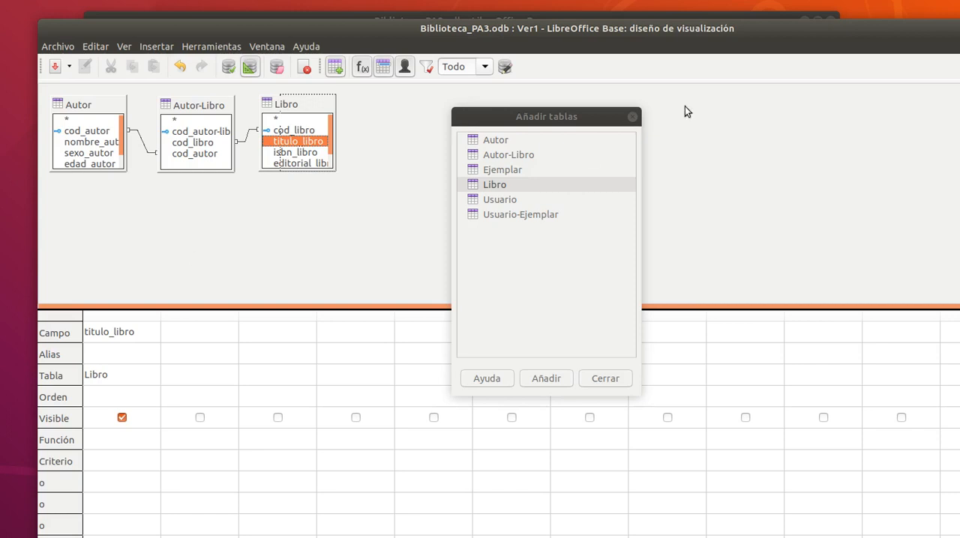
# Read the ConsultaEnlazadaconVista1: Media_autores_libros description in the Firefox assignment to check what its first view must count.
pyautogui.moveTo(959, 105); pyautogui.dragTo(478, 4)
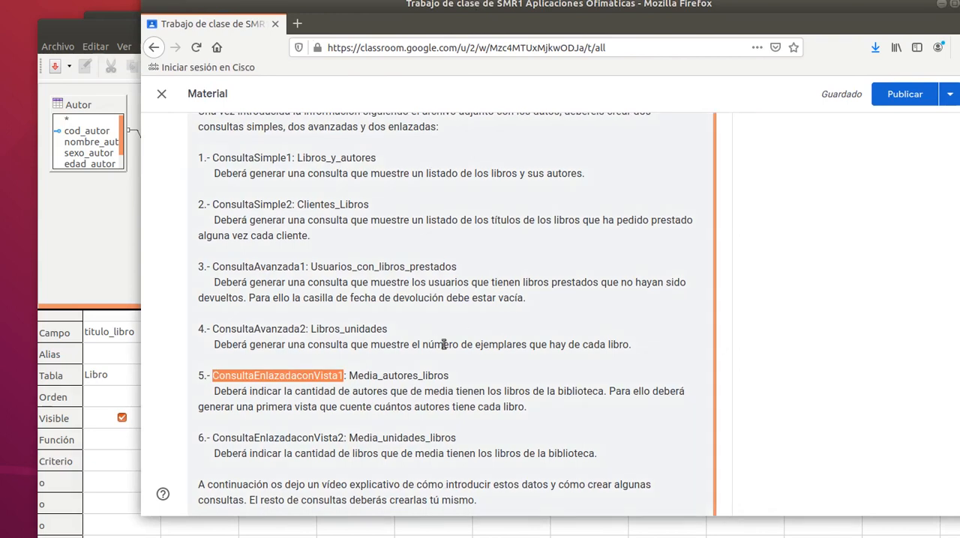
pyautogui.click(264, 379)
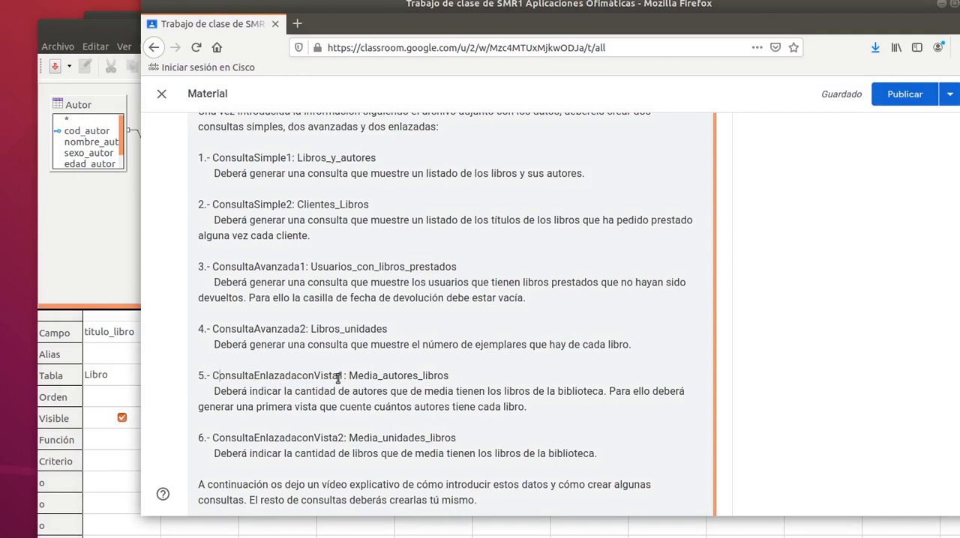
pyautogui.moveTo(314, 375); pyautogui.dragTo(339, 375)
pyautogui.click(247, 393)
pyautogui.moveTo(349, 376); pyautogui.dragTo(445, 374)
pyautogui.click(336, 397)
pyautogui.moveTo(503, 392); pyautogui.dragTo(598, 399)
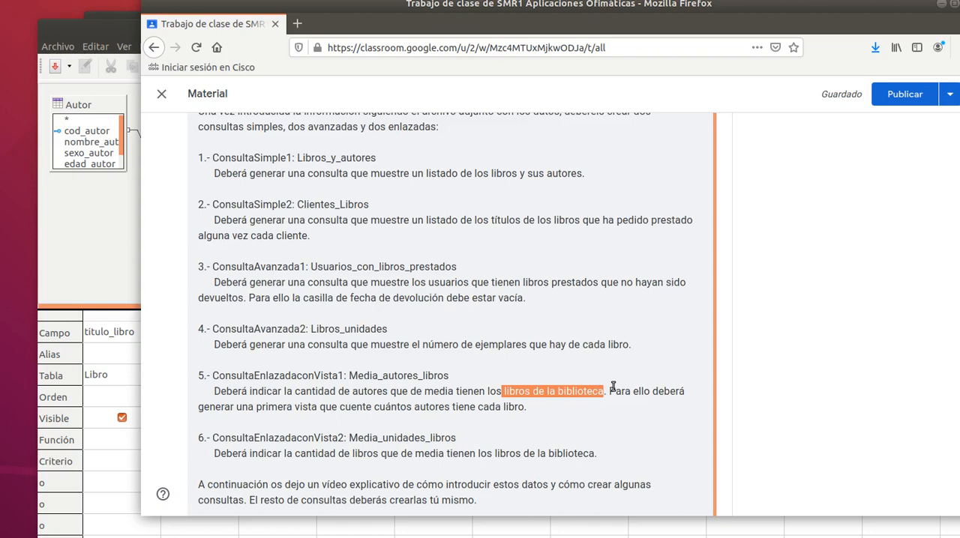
pyautogui.click(609, 388)
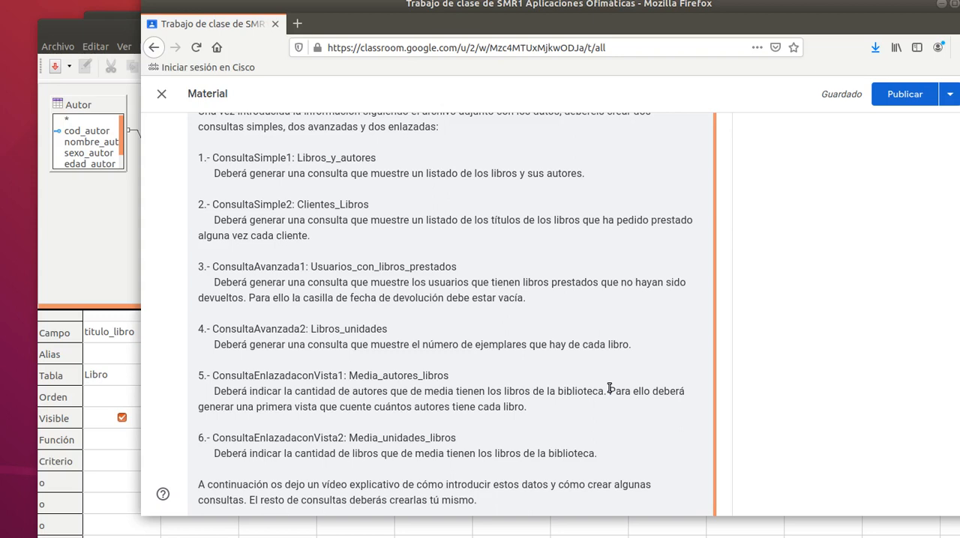
pyautogui.moveTo(609, 388); pyautogui.dragTo(315, 409)
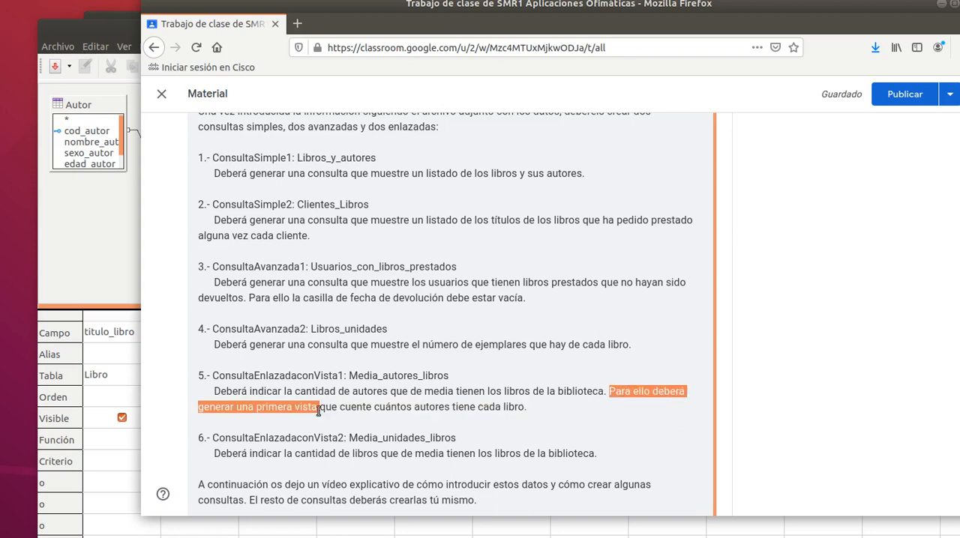
pyautogui.doubleClick(313, 410)
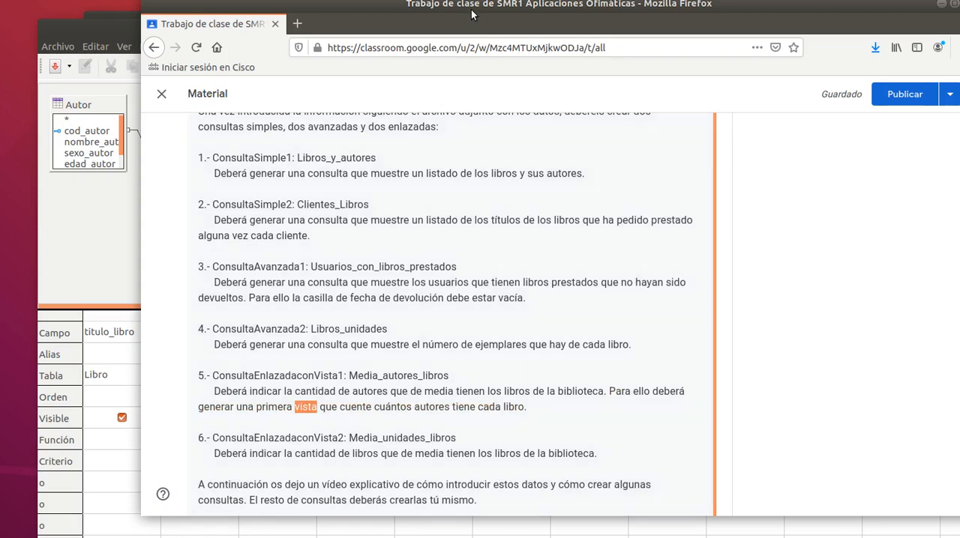
pyautogui.moveTo(471, 6); pyautogui.dragTo(959, 66)
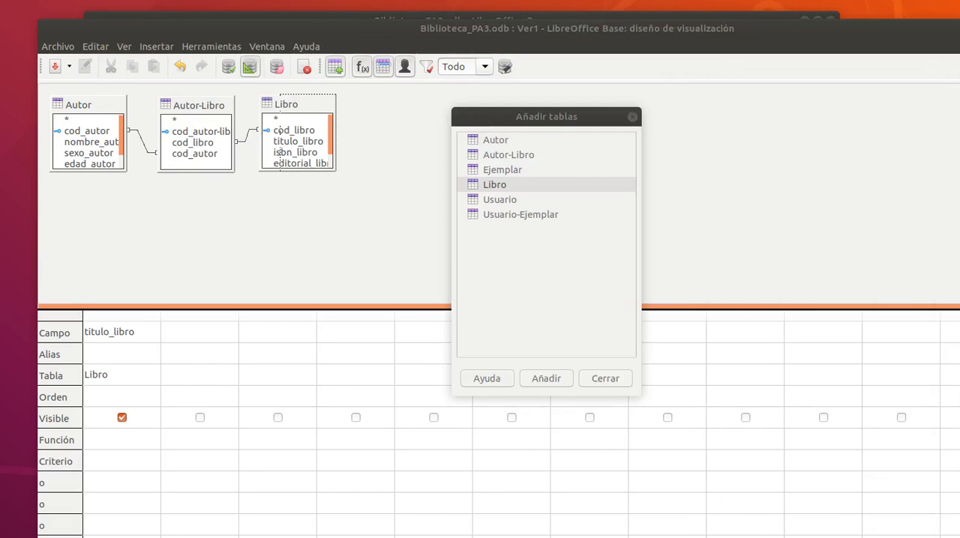
# Add cod_autor from the Autor table as the view's second field and apply the Recuento function to it.
pyautogui.click(93, 109)
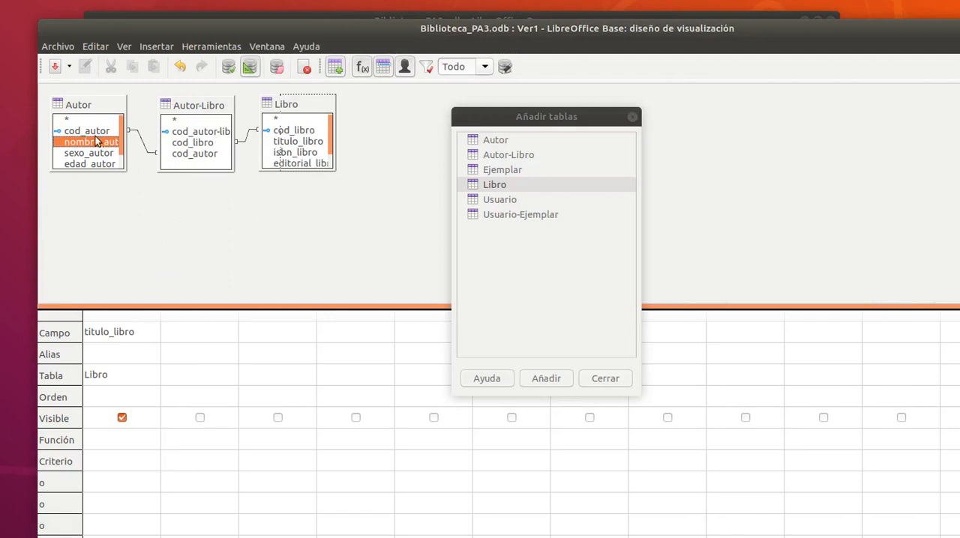
pyautogui.moveTo(90, 134); pyautogui.dragTo(209, 332)
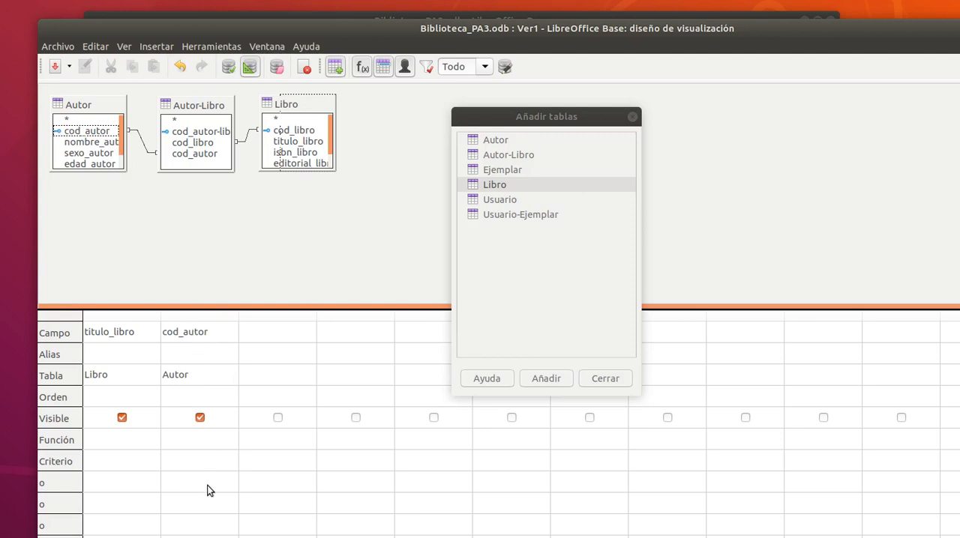
pyautogui.click(192, 443)
pyautogui.click(229, 440)
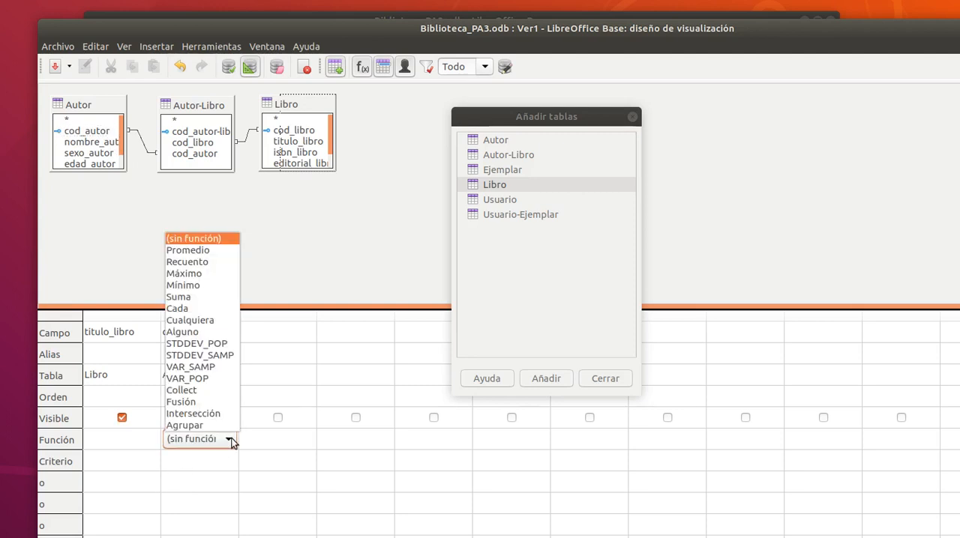
pyautogui.click(205, 264)
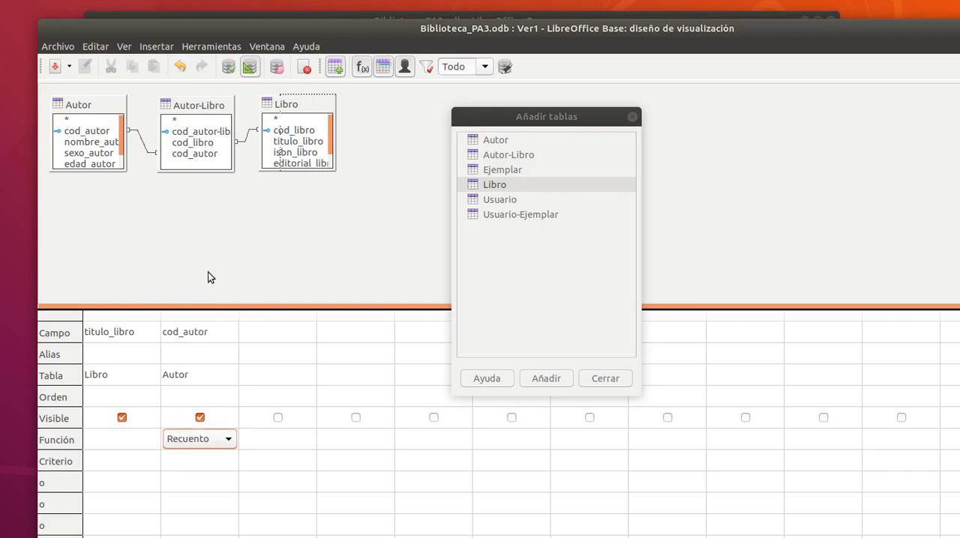
pyautogui.click(194, 465)
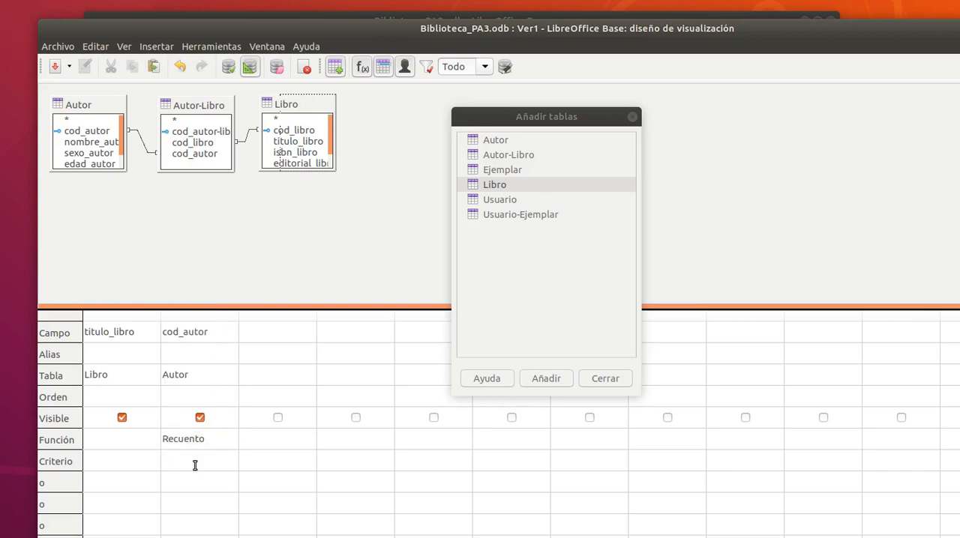
pyautogui.write('is empl')
pyautogui.moveTo(202, 461); pyautogui.dragTo(147, 456)
pyautogui.press('Delete')
# Clear the function on cod_autor and run the view to list each book title with its author codes ungrouped.
pyautogui.click(226, 72)
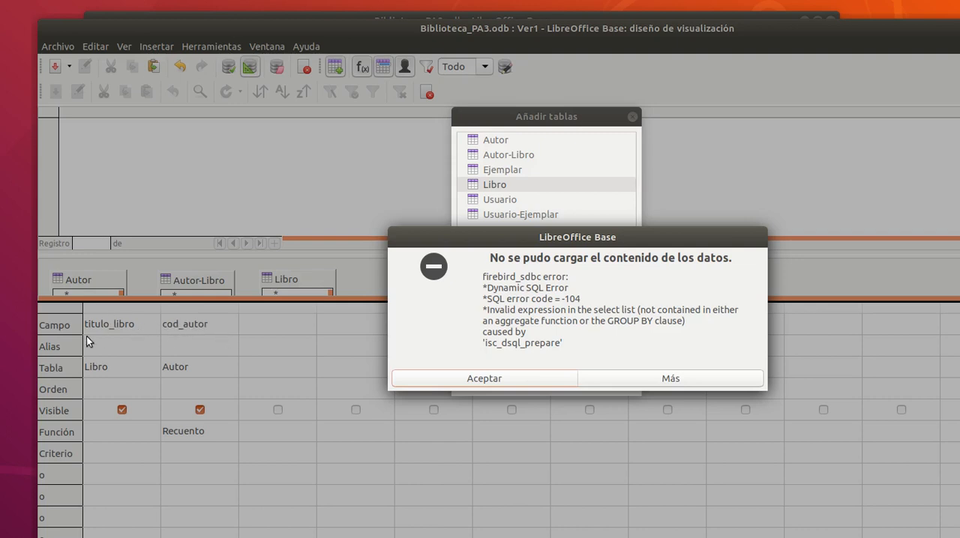
pyautogui.click(523, 381)
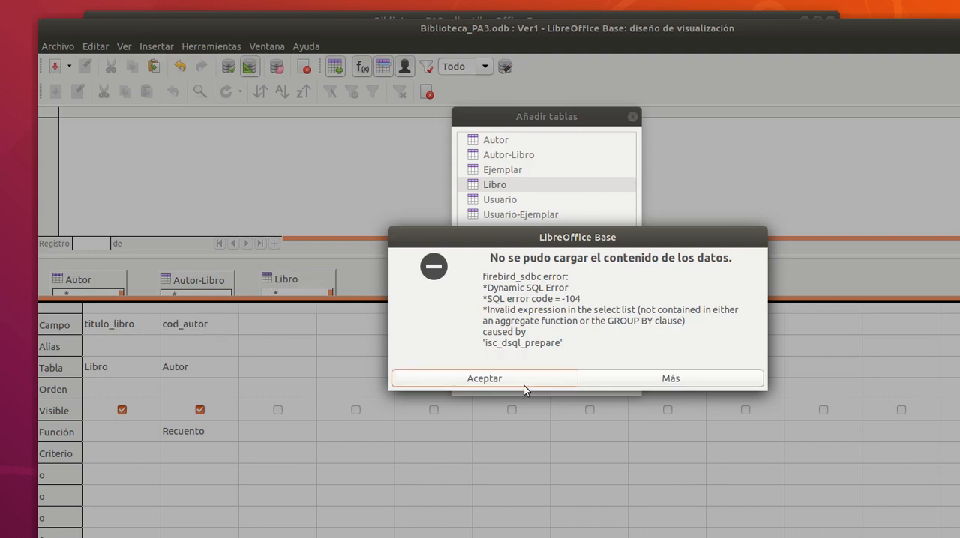
pyautogui.click(179, 440)
pyautogui.click(179, 436)
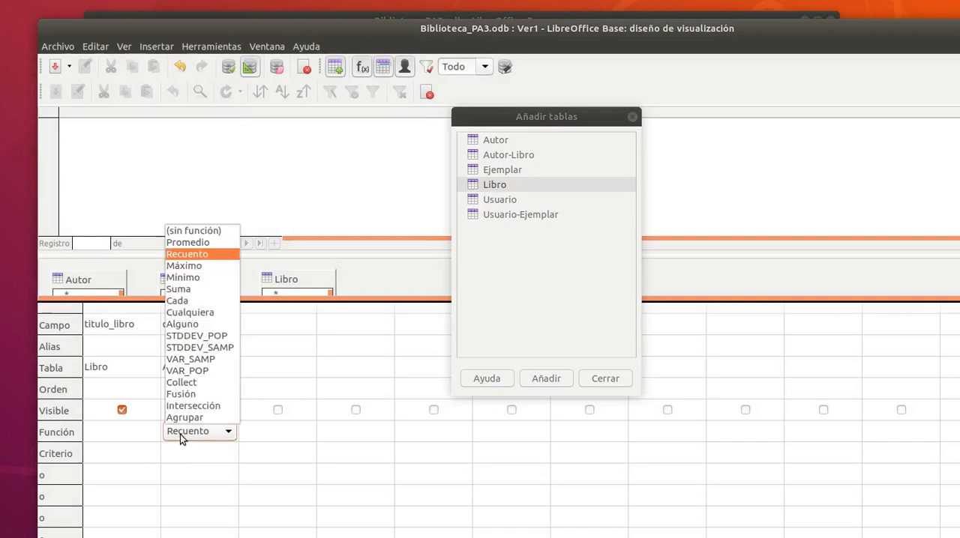
pyautogui.click(188, 232)
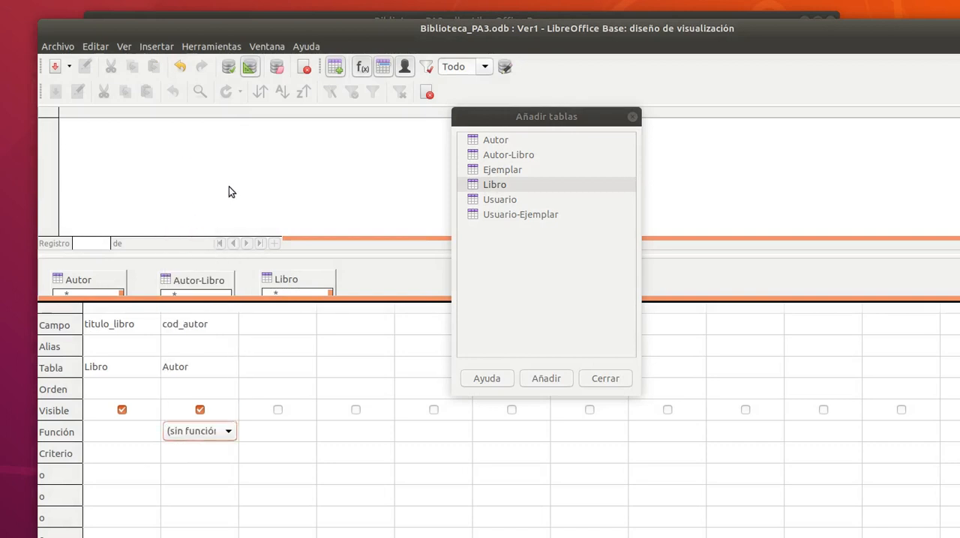
pyautogui.click(228, 67)
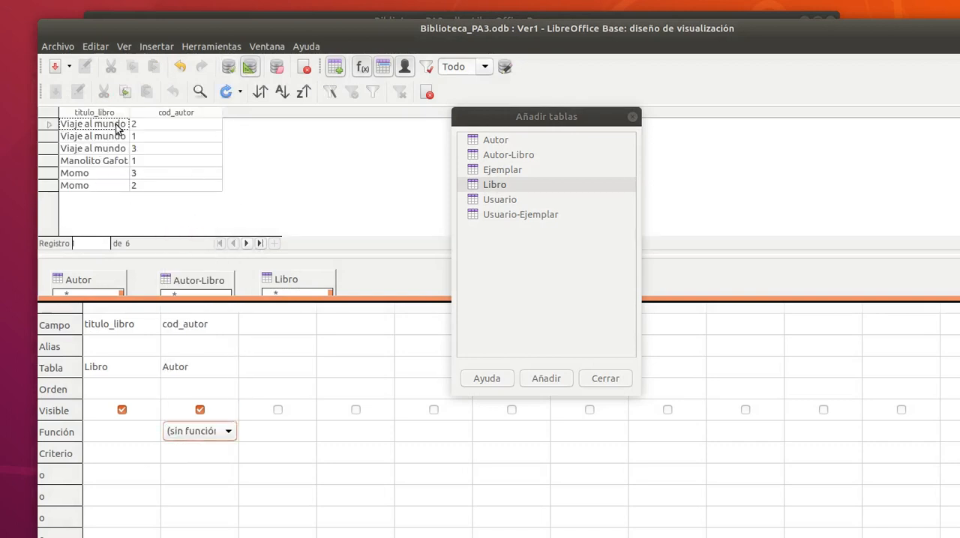
pyautogui.moveTo(130, 112); pyautogui.dragTo(215, 113)
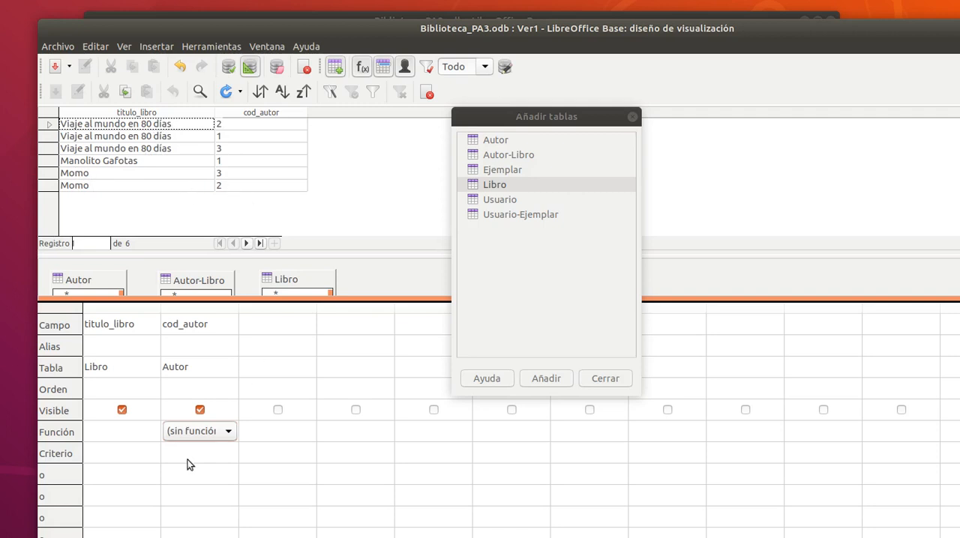
# Group the view by titulo_libro with Agrupar, apply Recuento to cod_autor, and run it with a wider title column.
pyautogui.click(152, 435)
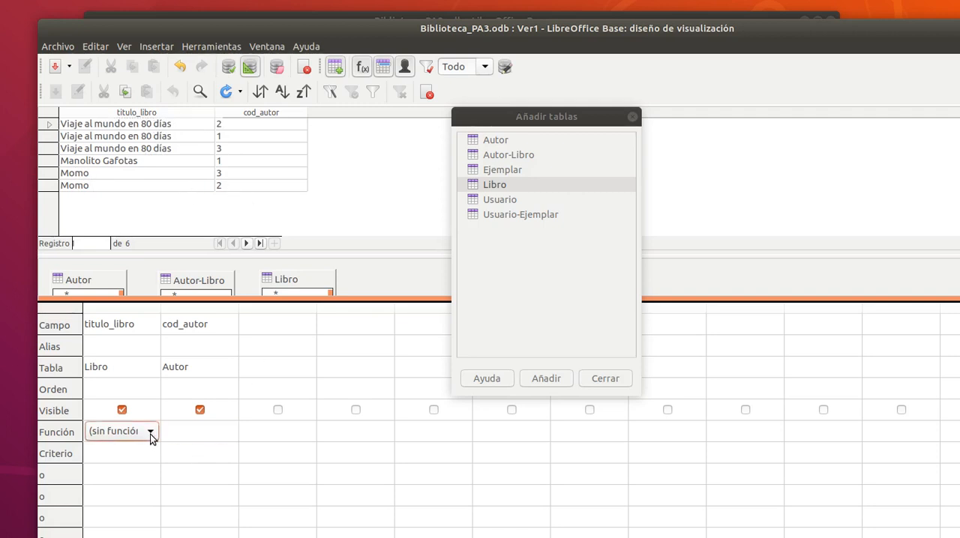
pyautogui.click(151, 435)
pyautogui.click(142, 417)
pyautogui.click(208, 434)
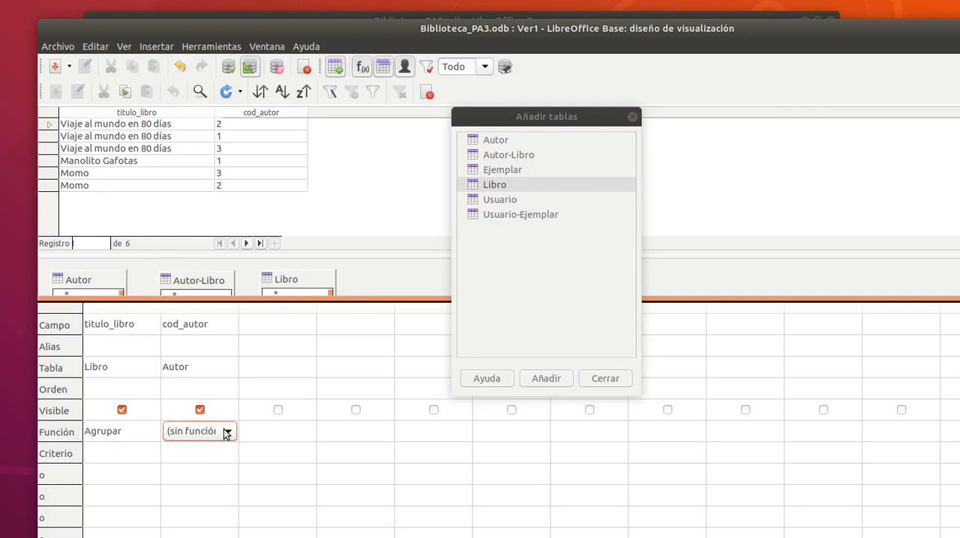
pyautogui.click(228, 431)
pyautogui.click(194, 254)
pyautogui.click(233, 70)
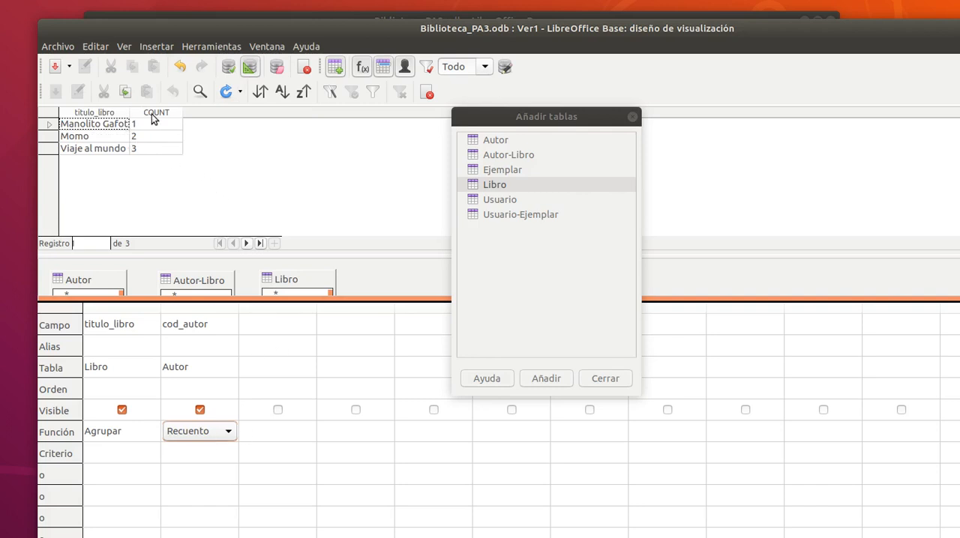
pyautogui.moveTo(131, 112); pyautogui.dragTo(209, 113)
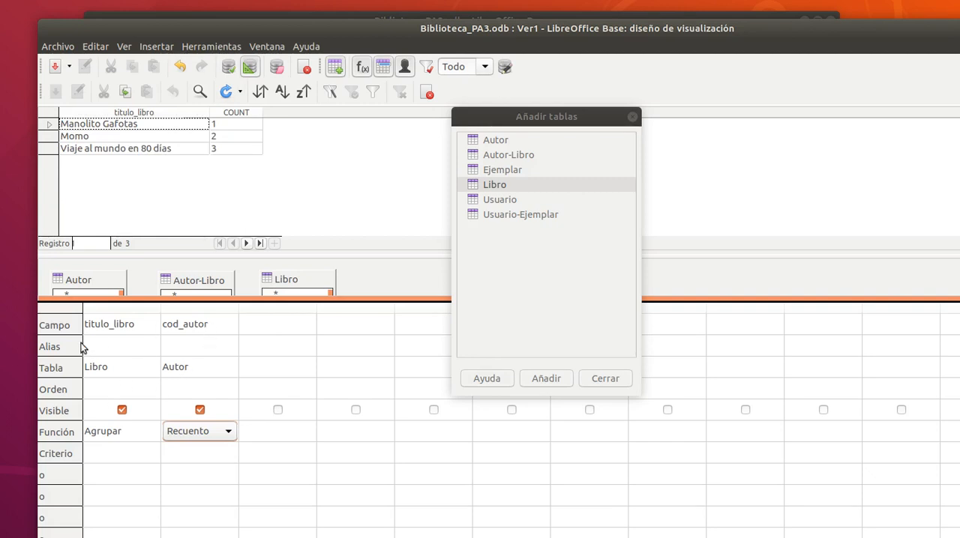
# Set the aliases "Nº de autores" for cod_autor and "Título libro" for titulo_libro, and rerun the view to check the headings.
pyautogui.click(174, 345)
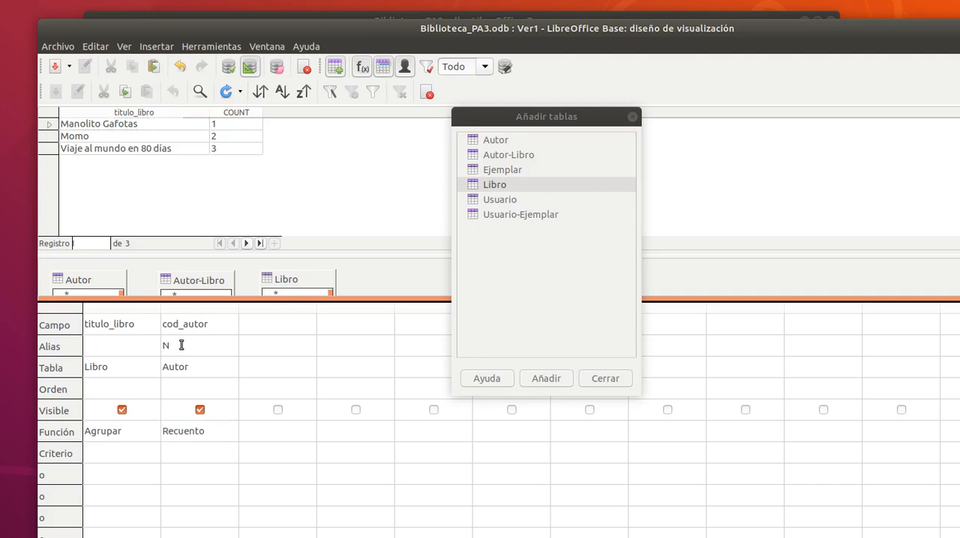
pyautogui.write('Nº de autores')
pyautogui.click(123, 350)
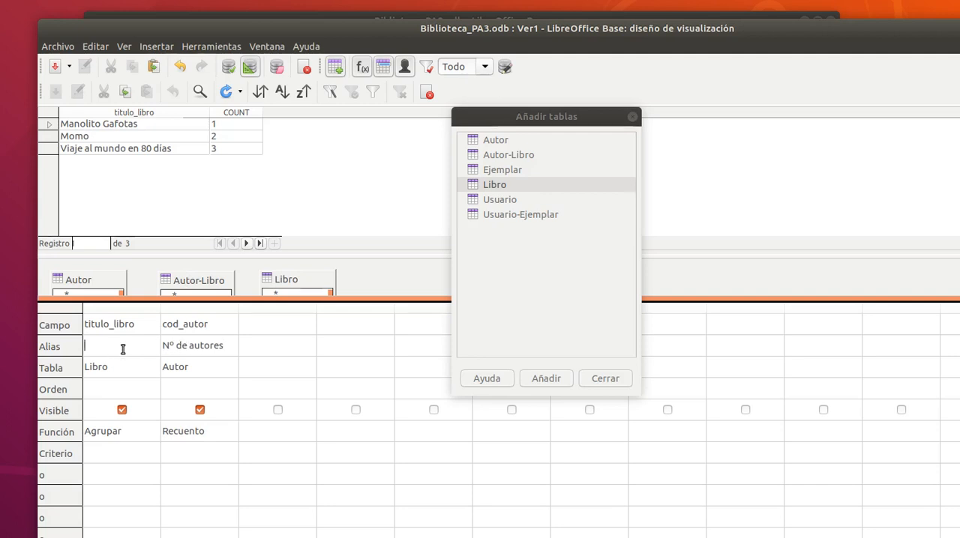
pyautogui.write('Título libro')
pyautogui.click(228, 67)
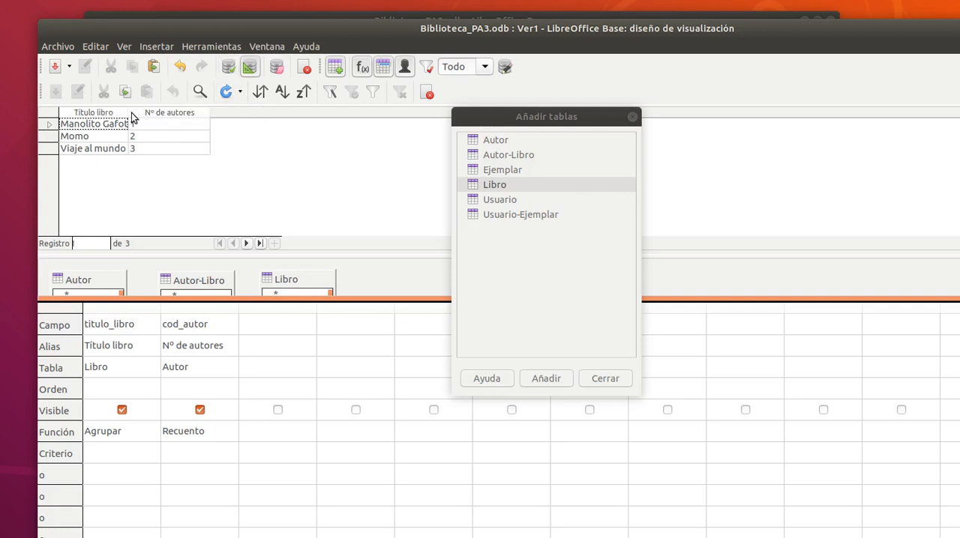
pyautogui.moveTo(130, 113); pyautogui.dragTo(192, 124)
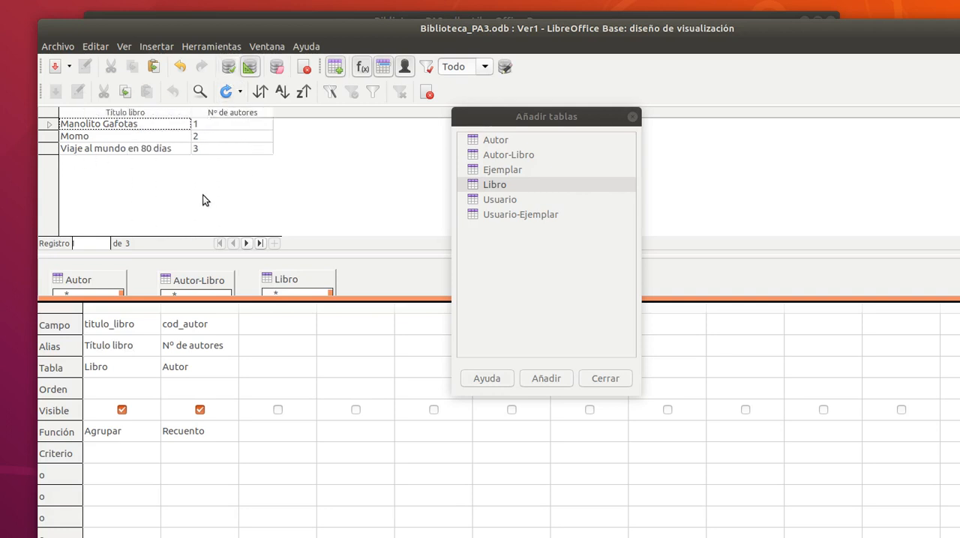
# Save the view with the name "Vista: Media_autores_libros" and leave the view design.
pyautogui.click(56, 67)
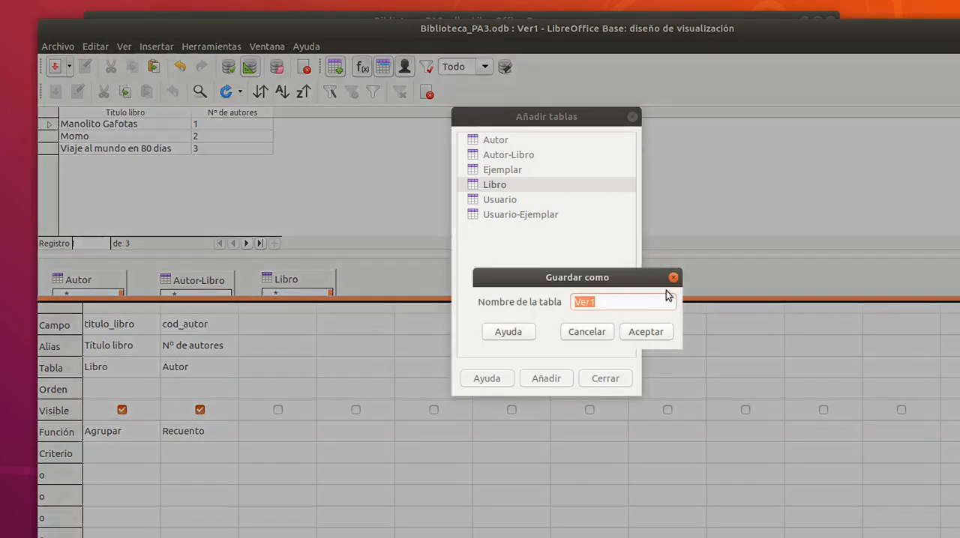
pyautogui.click(656, 304)
pyautogui.doubleClick(656, 304)
pyautogui.write('Vista')
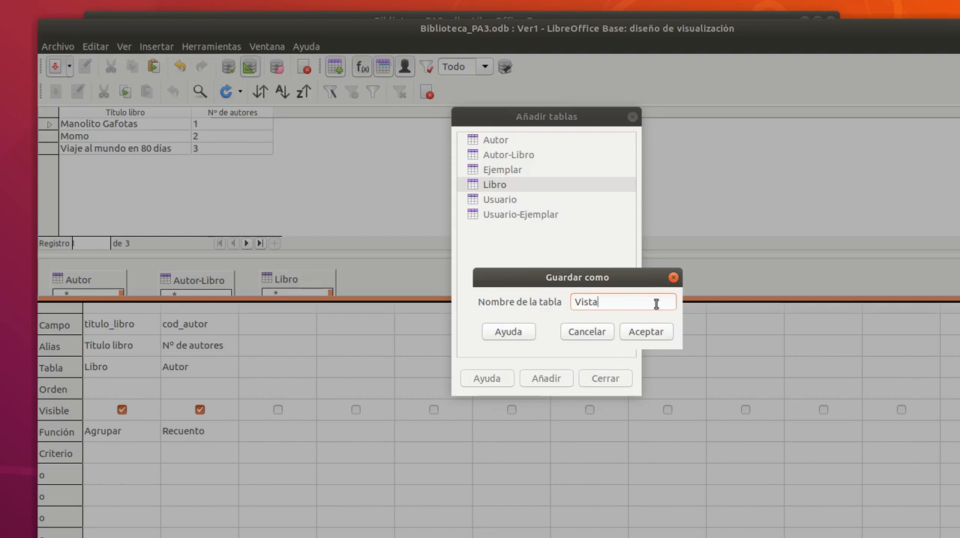
pyautogui.write(': Media')
pyautogui.write('_autores_libros')
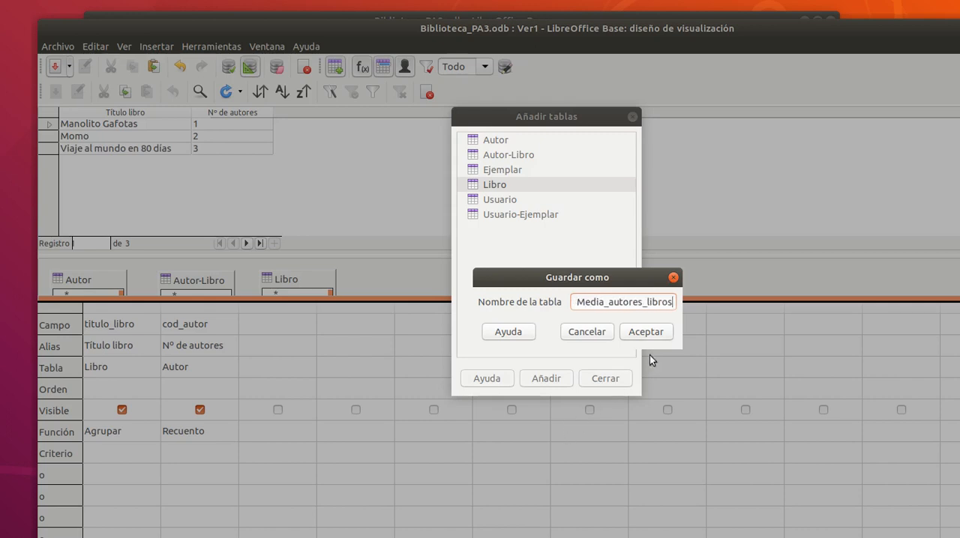
pyautogui.click(657, 337)
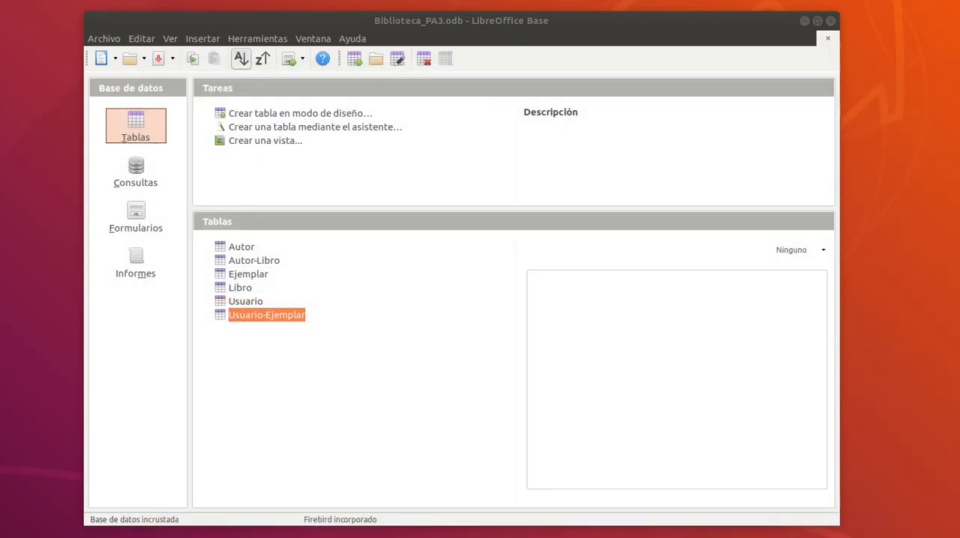
# Switch to the Firefox assignment and reread the name and description of ConsultaEnlazadaconVista1: Media_autores_libros.
pyautogui.hotkey('alt', 'Tab')
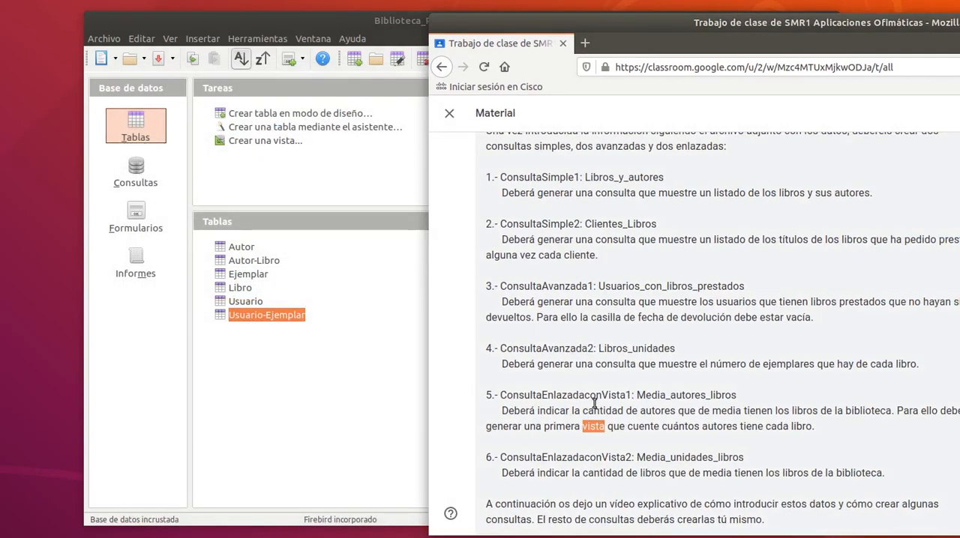
pyautogui.moveTo(635, 395); pyautogui.dragTo(740, 409)
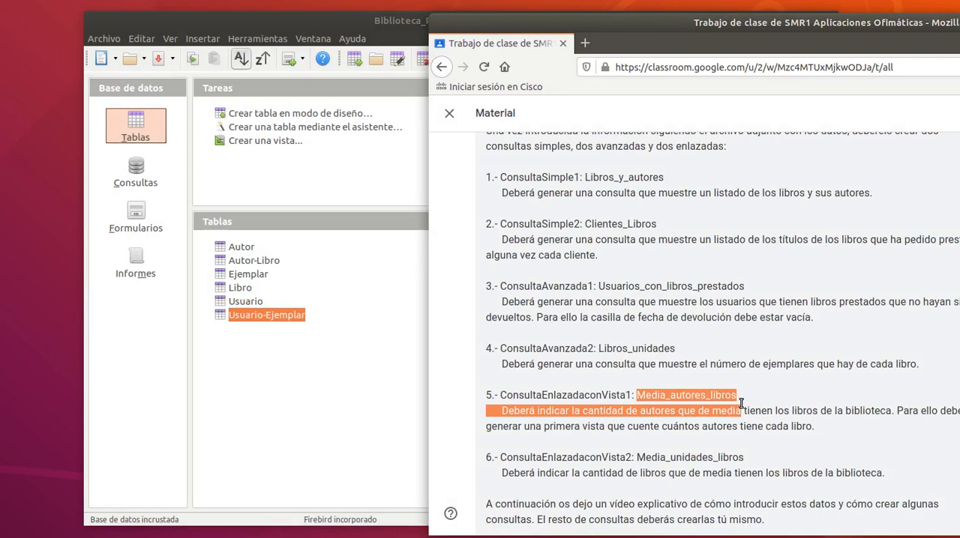
pyautogui.click(627, 395)
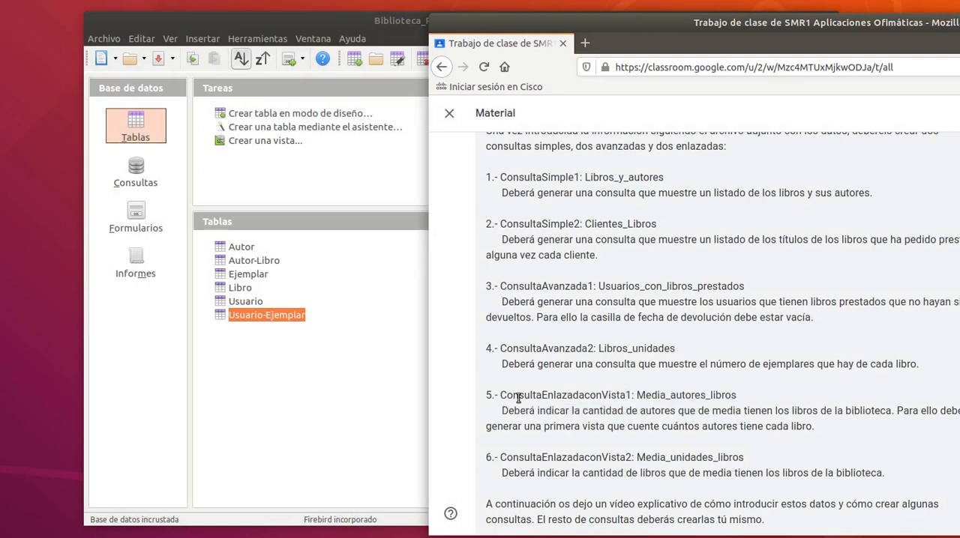
pyautogui.moveTo(518, 395); pyautogui.dragTo(578, 408)
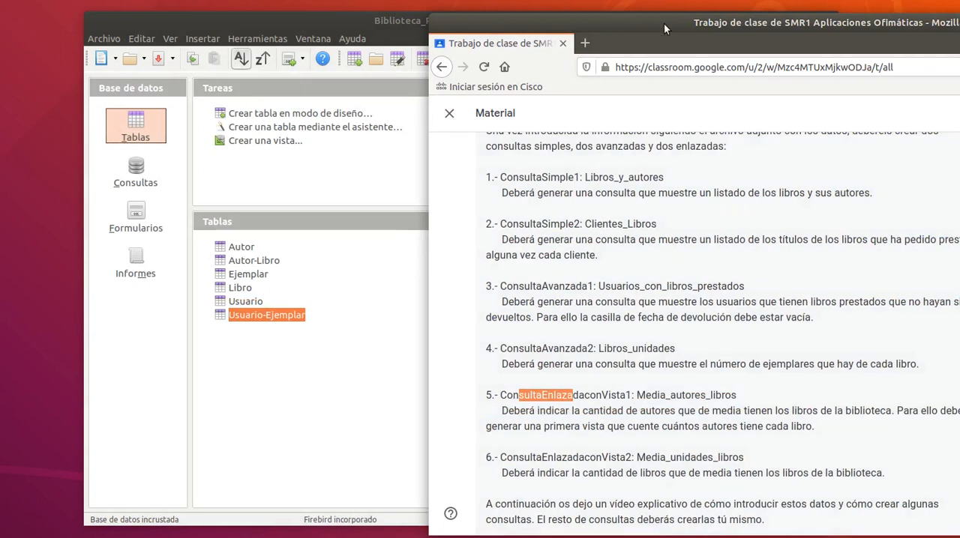
pyautogui.moveTo(664, 22); pyautogui.dragTo(959, 65)
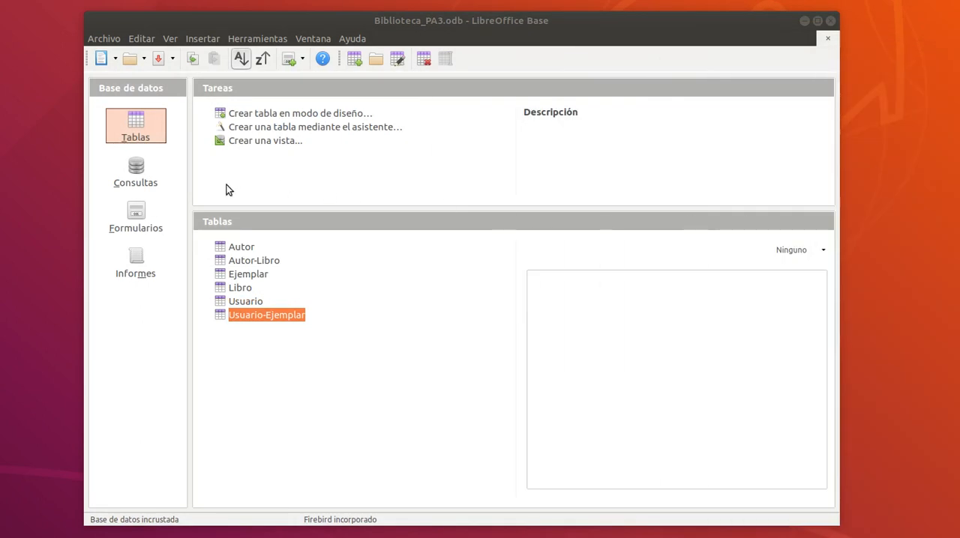
# Check the database's query and table lists in LibreOffice Base for the saved view.
pyautogui.click(135, 171)
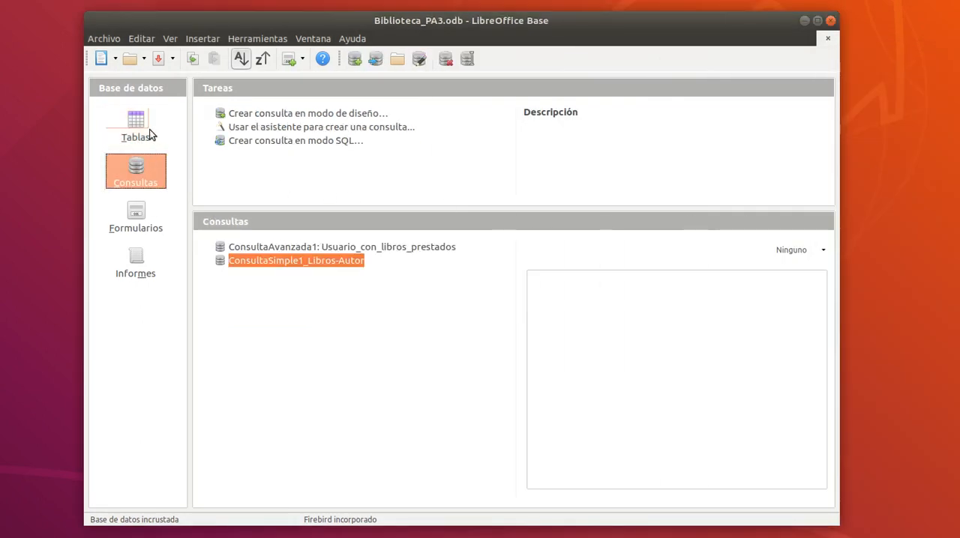
pyautogui.click(149, 131)
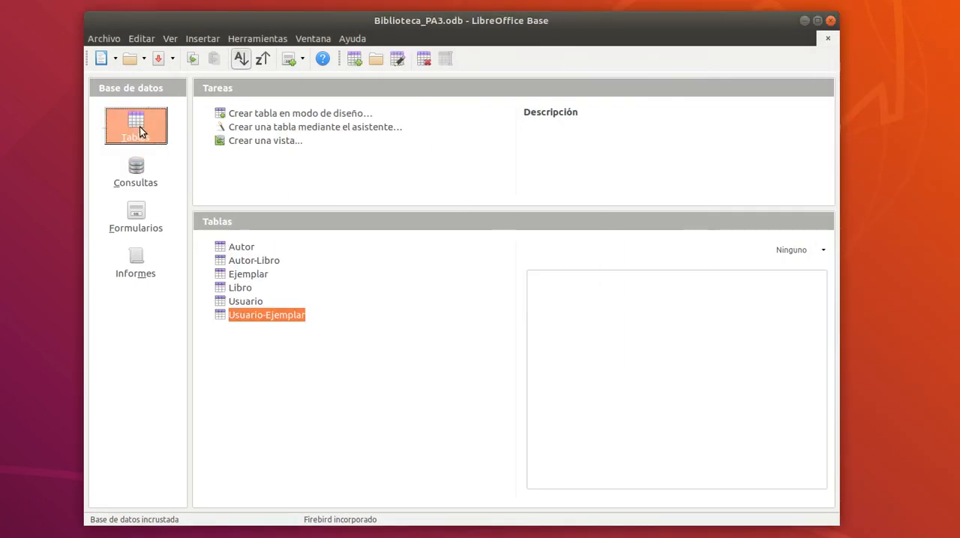
pyautogui.click(267, 334)
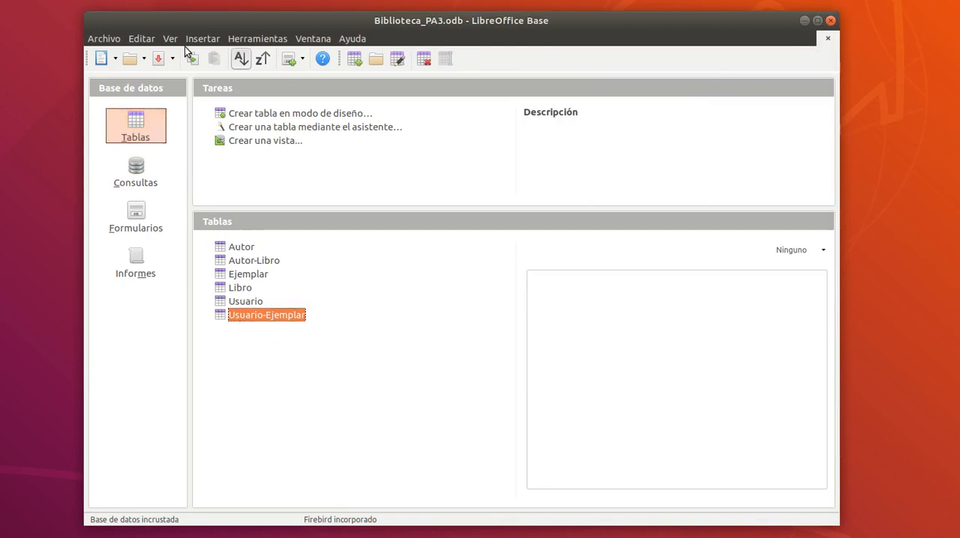
# Try to reload the database by opening Biblioteca_PA3.odb from the Documentos folder.
pyautogui.click(98, 39)
pyautogui.click(130, 70)
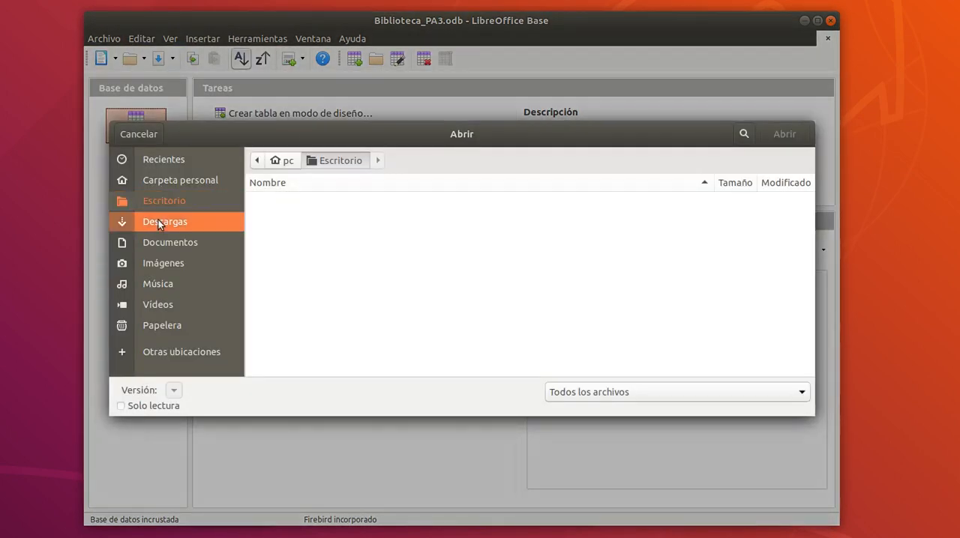
pyautogui.click(161, 242)
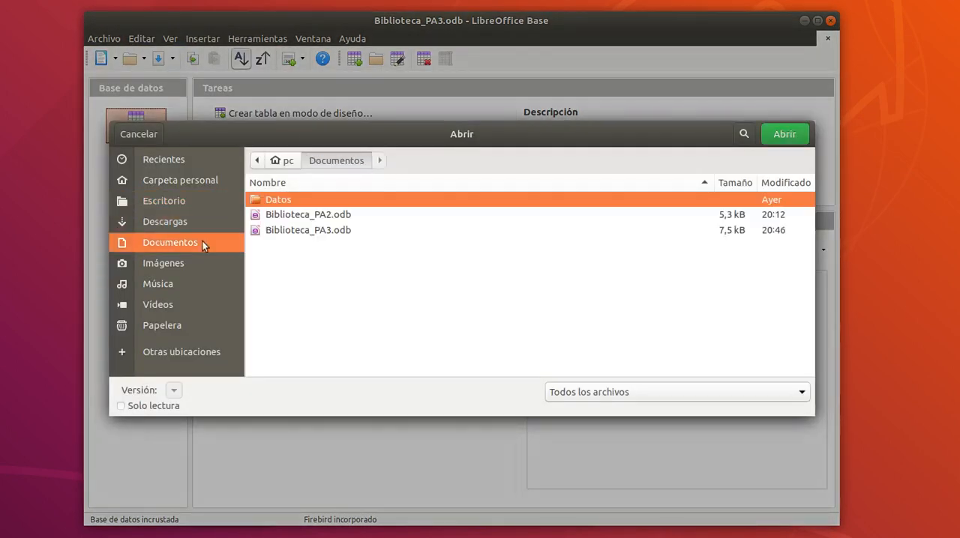
pyautogui.doubleClick(283, 230)
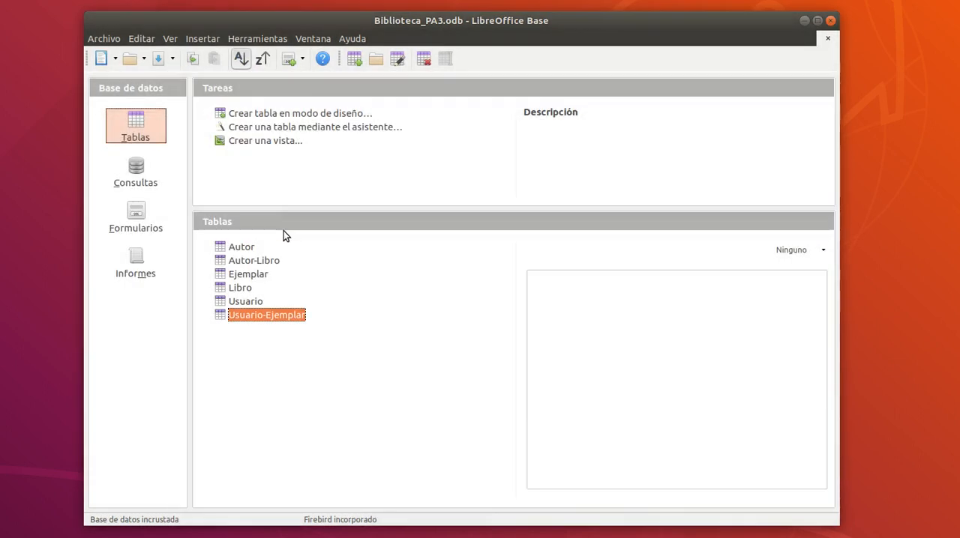
# Close the database, reopen Biblioteca_PA3 as an existing database, and select the Vista: Media_autores_libros view among its tables.
pyautogui.click(831, 21)
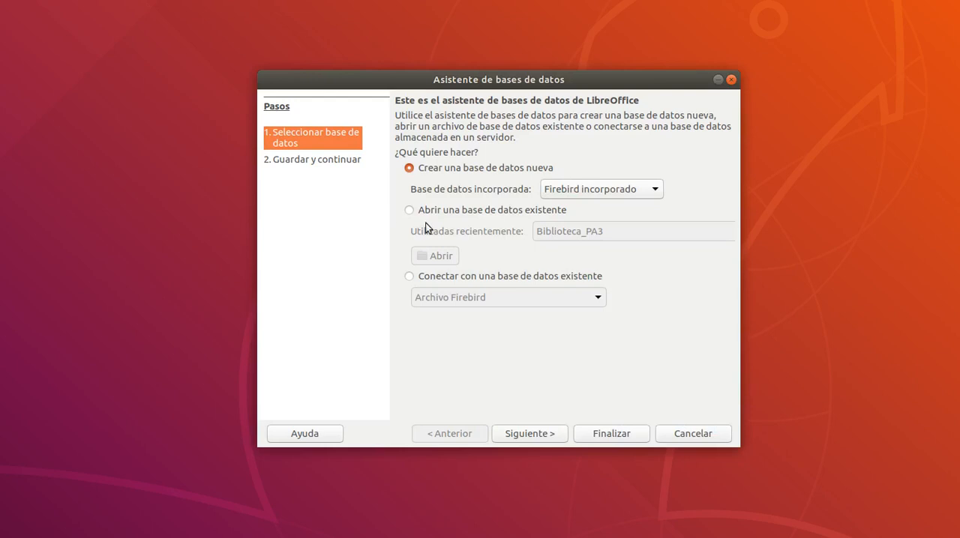
pyautogui.click(477, 210)
pyautogui.click(589, 432)
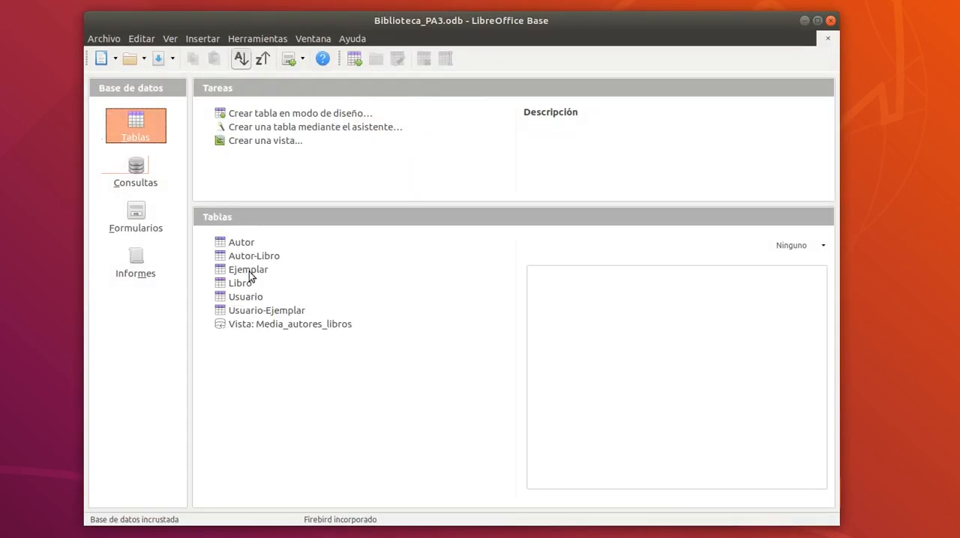
pyautogui.click(285, 327)
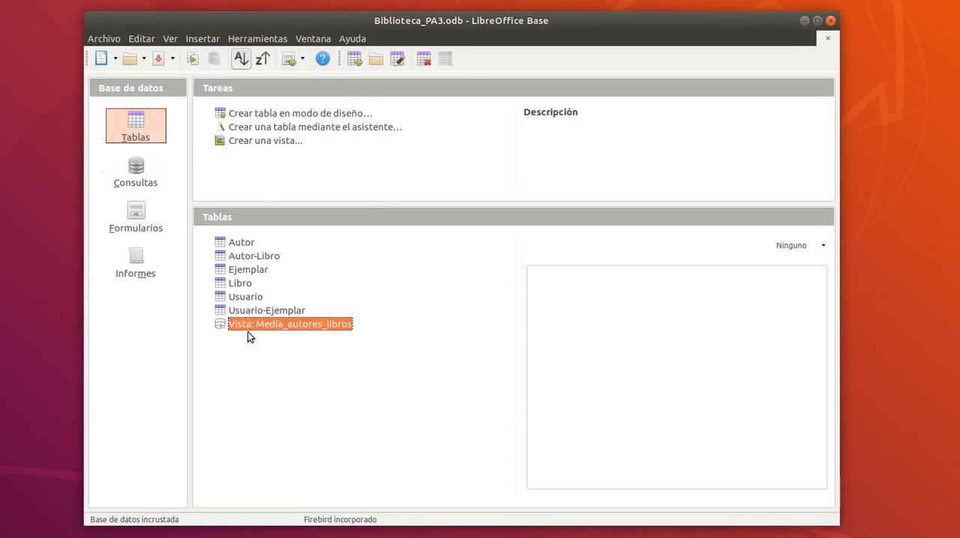
# Open the Vista: Media_autores_libros view from the tables list, check its book titles and author counts, and close it.
pyautogui.click(137, 168)
pyautogui.click(132, 124)
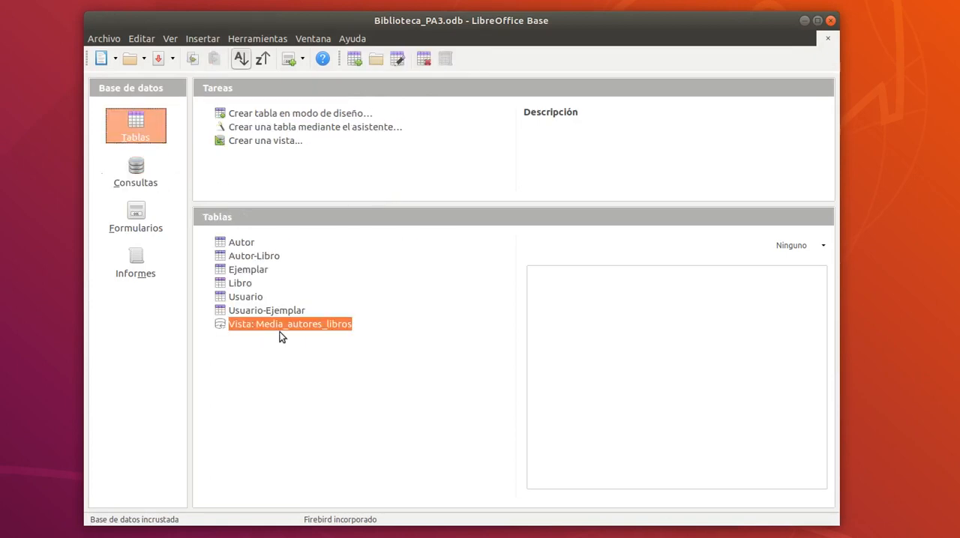
pyautogui.doubleClick(288, 328)
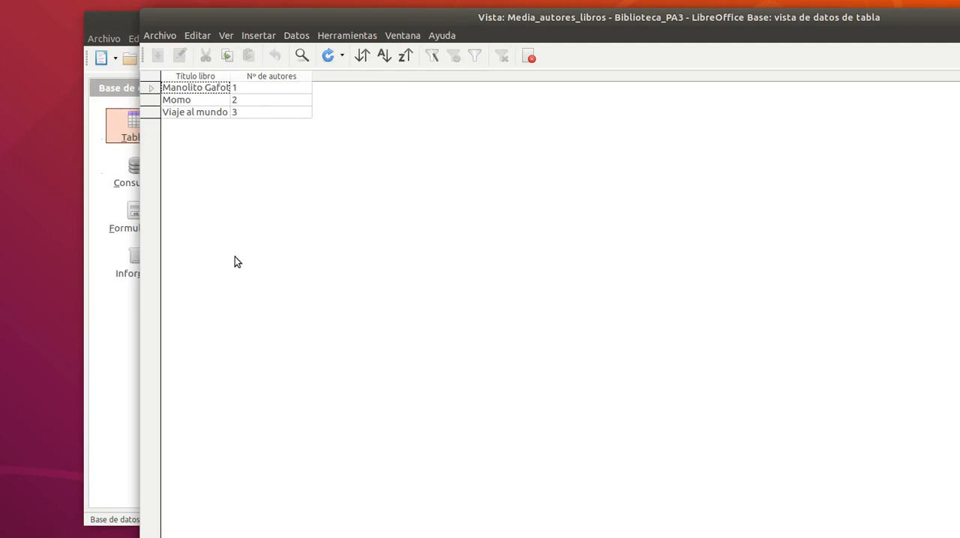
pyautogui.moveTo(562, 19); pyautogui.dragTo(471, 46)
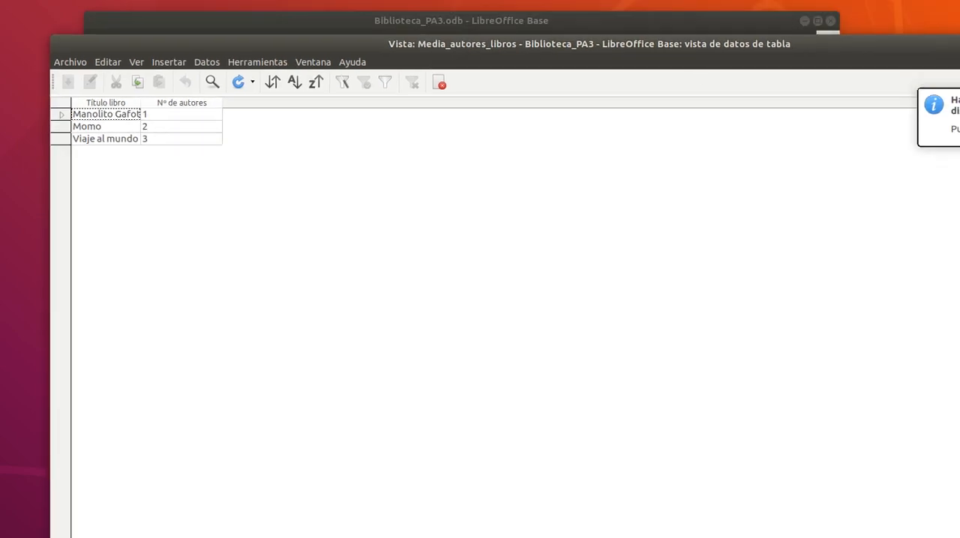
pyautogui.hotkey('alt', 'F4')
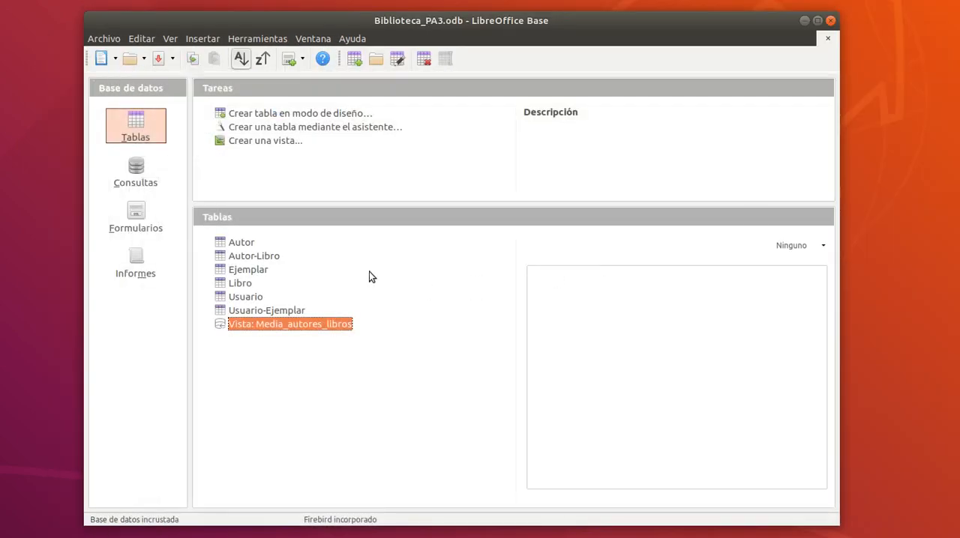
# Create a new query in design mode and add the Vista: Media_autores_libros view as its source.
pyautogui.click(149, 167)
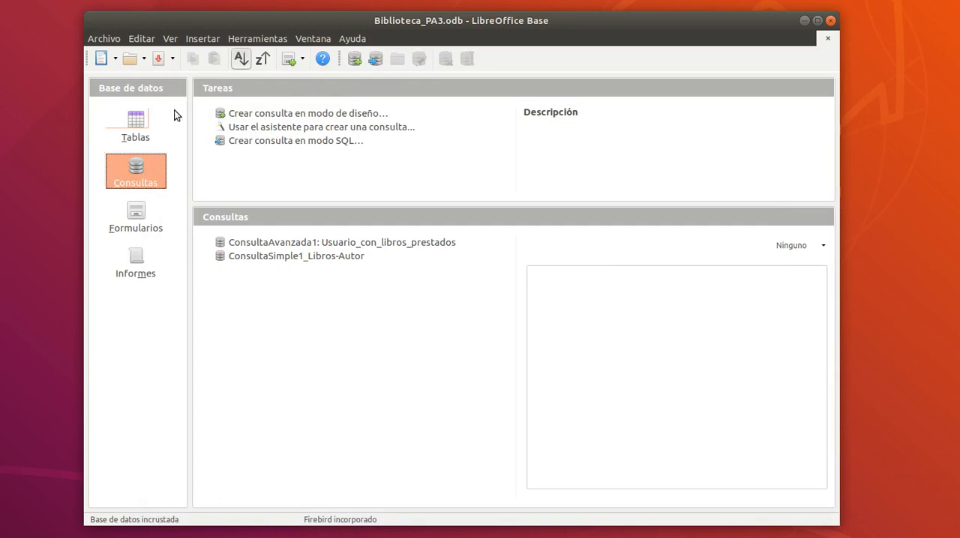
pyautogui.click(251, 117)
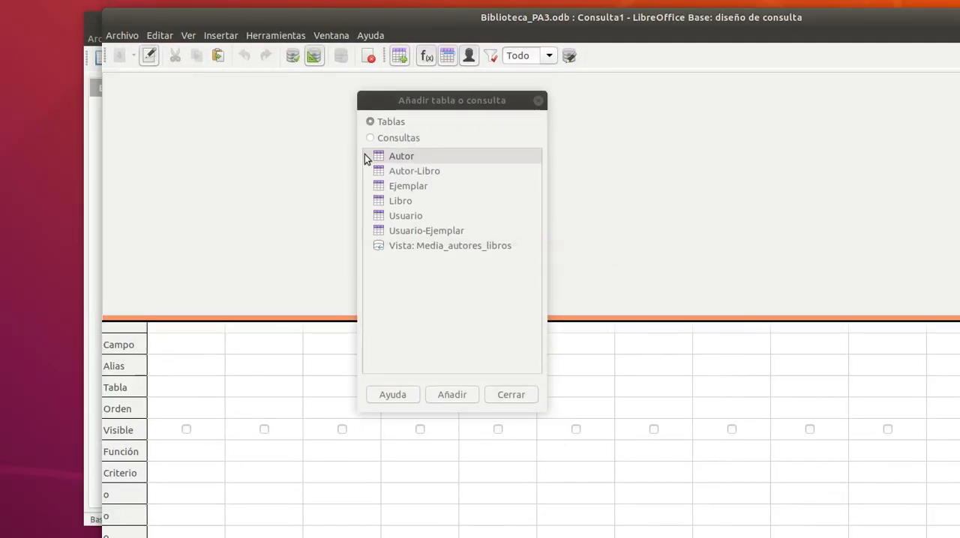
pyautogui.click(405, 247)
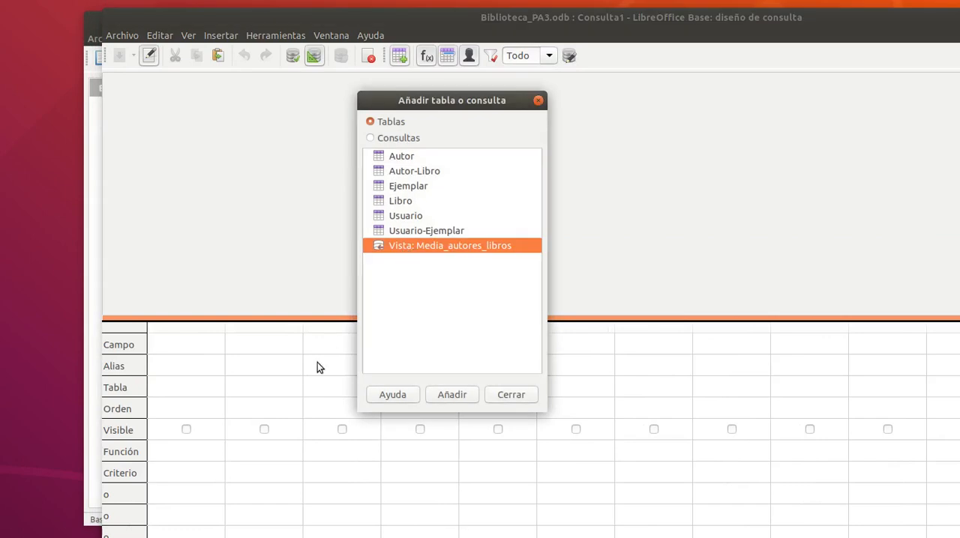
pyautogui.click(457, 394)
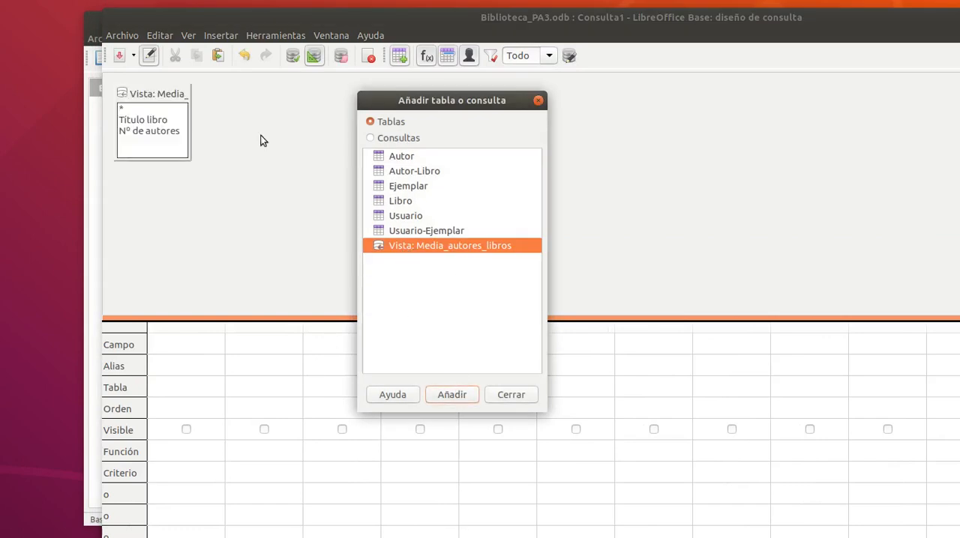
# Add the Nº de autores field to the query and set its function to Promedio.
pyautogui.doubleClick(147, 131)
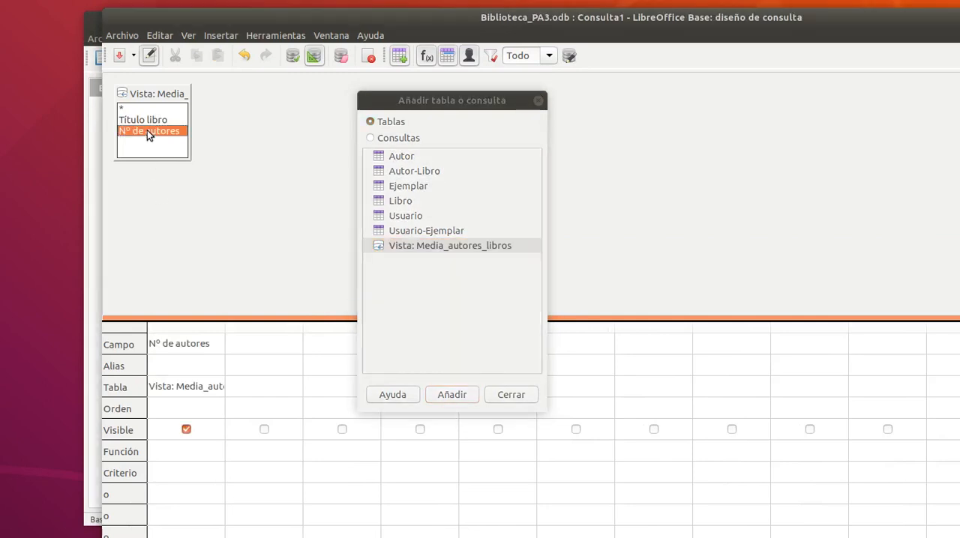
pyautogui.click(172, 454)
pyautogui.click(171, 454)
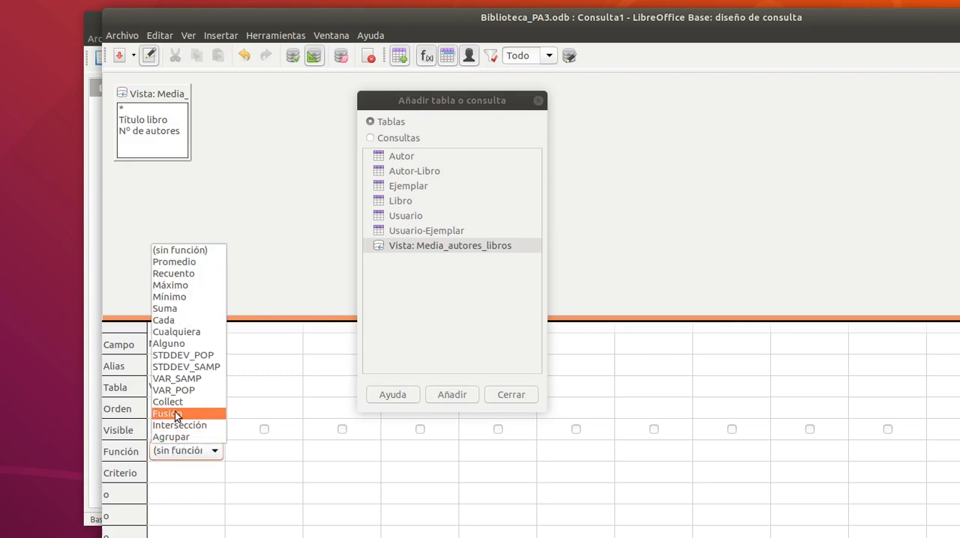
pyautogui.click(178, 262)
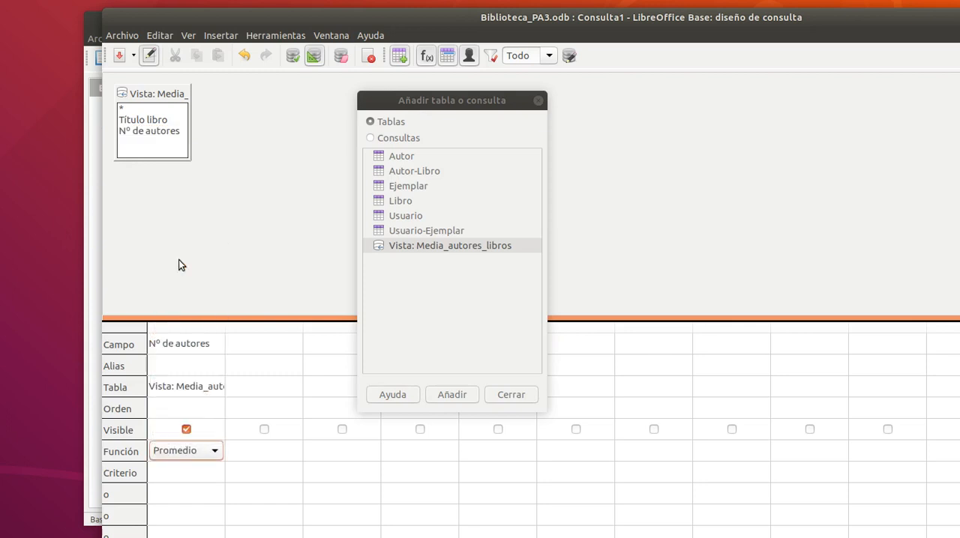
# Give the averaged field the alias "Media nº autores por libro" and run the query.
pyautogui.click(188, 363)
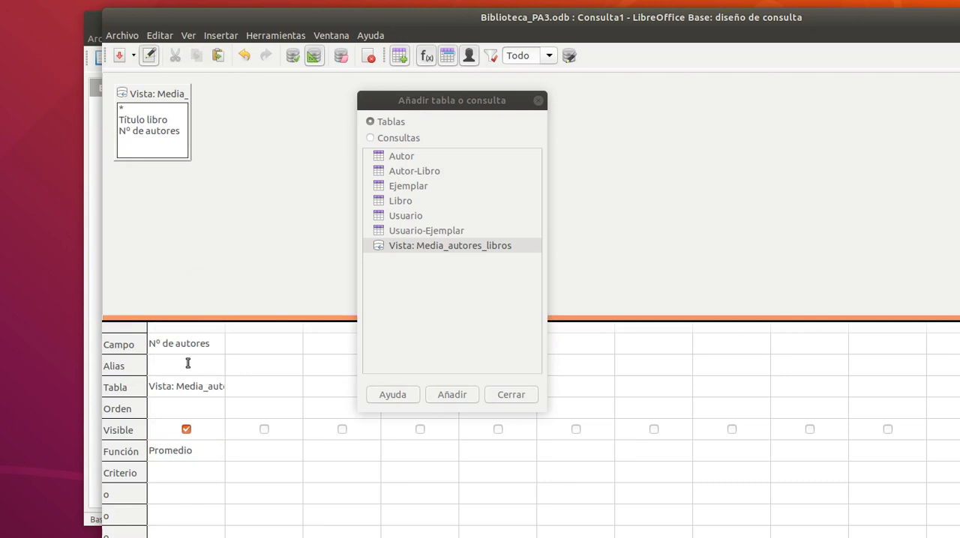
pyautogui.write('Medi')
pyautogui.write('a nº autores por libr')
pyautogui.write('o')
pyautogui.press('BackSpace')
pyautogui.press('BackSpace')
pyautogui.press('BackSpace')
pyautogui.press('BackSpace')
pyautogui.press('BackSpace')
pyautogui.press('BackSpace')
pyautogui.press('BackSpace')
pyautogui.press('BackSpace')
pyautogui.press('BackSpace')
pyautogui.click(237, 85)
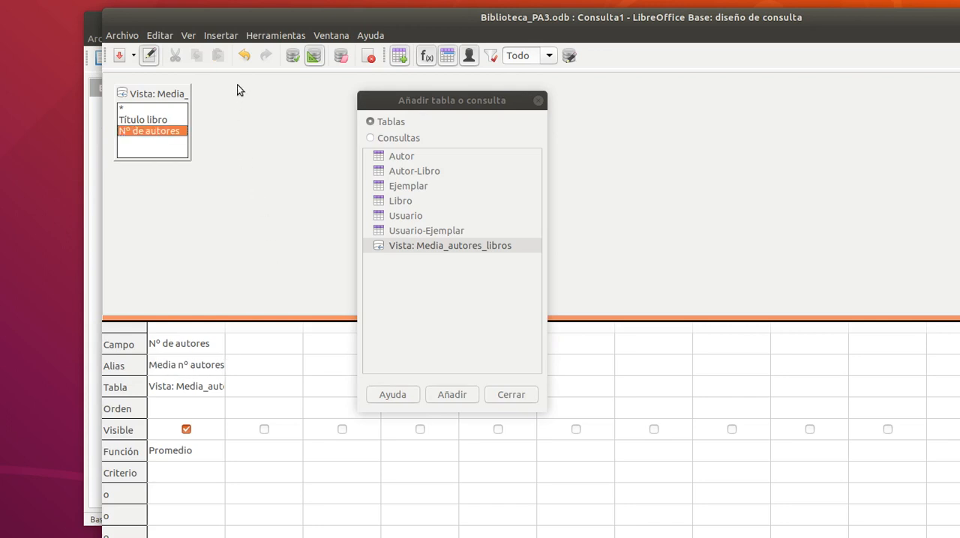
pyautogui.click(291, 57)
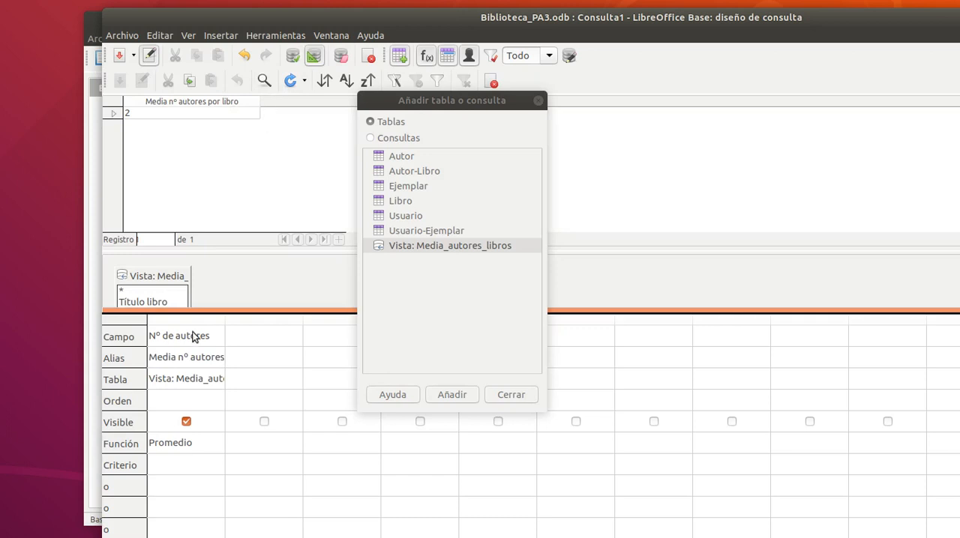
# Save the query as "ConsultaEnlazadaconVista1: Media_autores_libros" and close its design window.
pyautogui.click(118, 55)
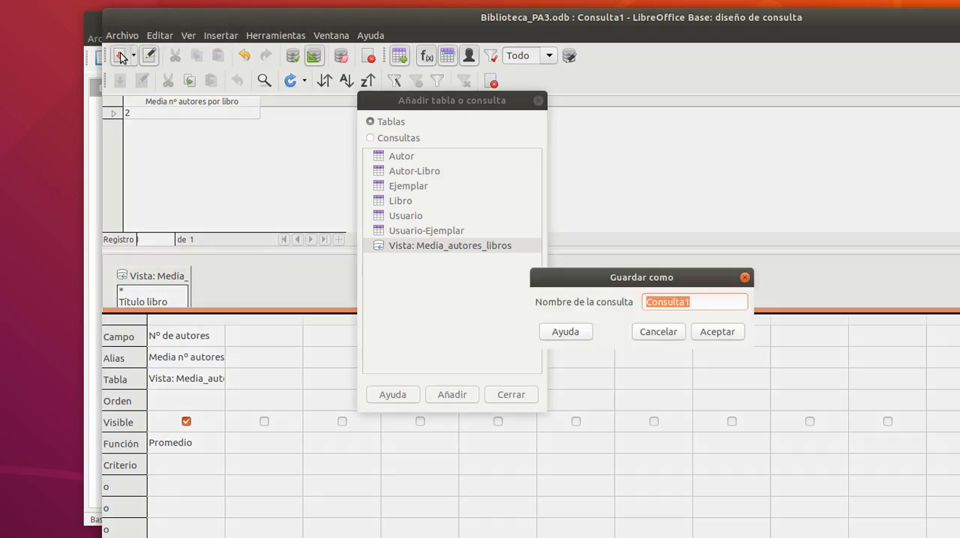
pyautogui.click(710, 298)
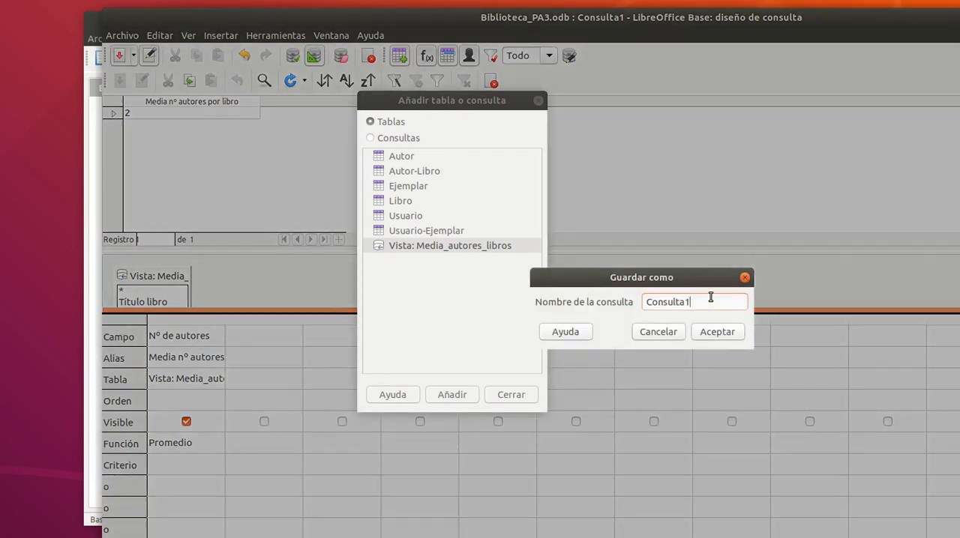
pyautogui.press('BackSpace')
pyautogui.write('EnlazadaconVi')
pyautogui.write('sta1')
pyautogui.write(': Media_a')
pyautogui.write('utores')
pyautogui.write('_libros')
pyautogui.click(708, 331)
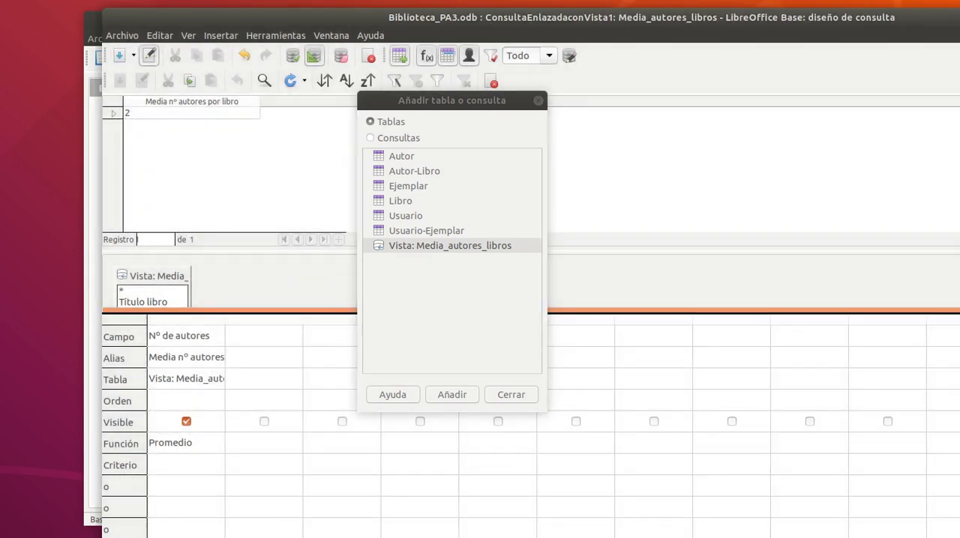
pyautogui.hotkey('alt', 'F4')
# Go through the saved queries in the database and select ConsultaEnlazadaconVista1: Media_autores_libros.
pyautogui.click(306, 311)
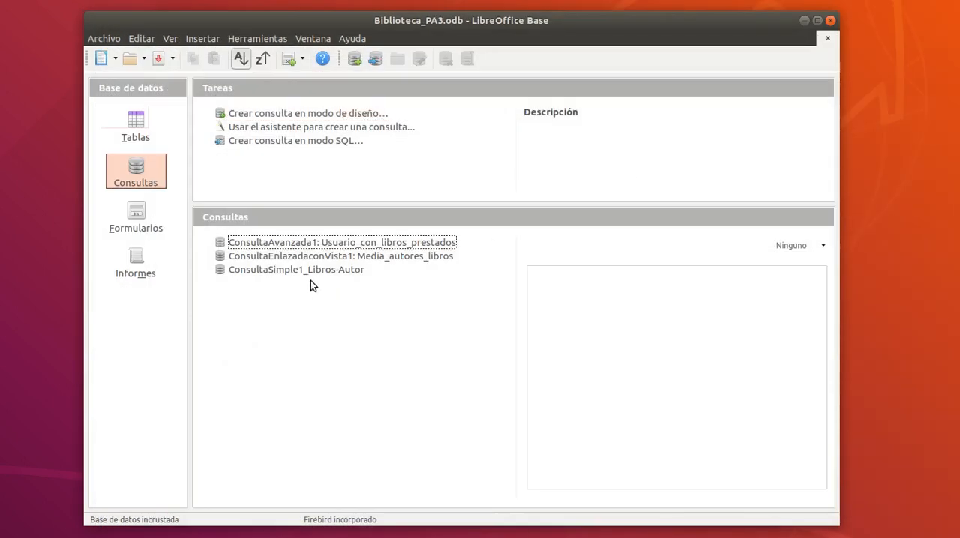
pyautogui.click(312, 257)
pyautogui.click(313, 242)
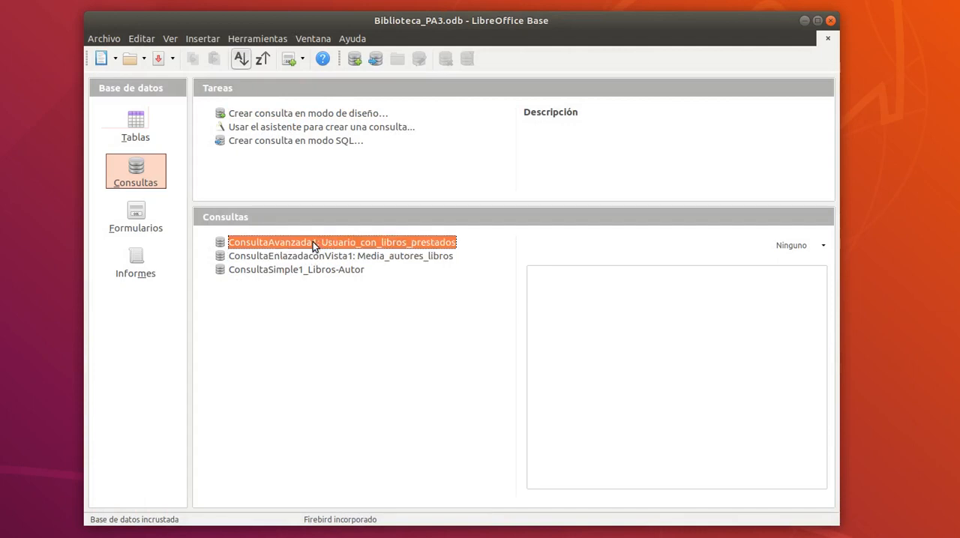
pyautogui.click(312, 270)
pyautogui.click(317, 256)
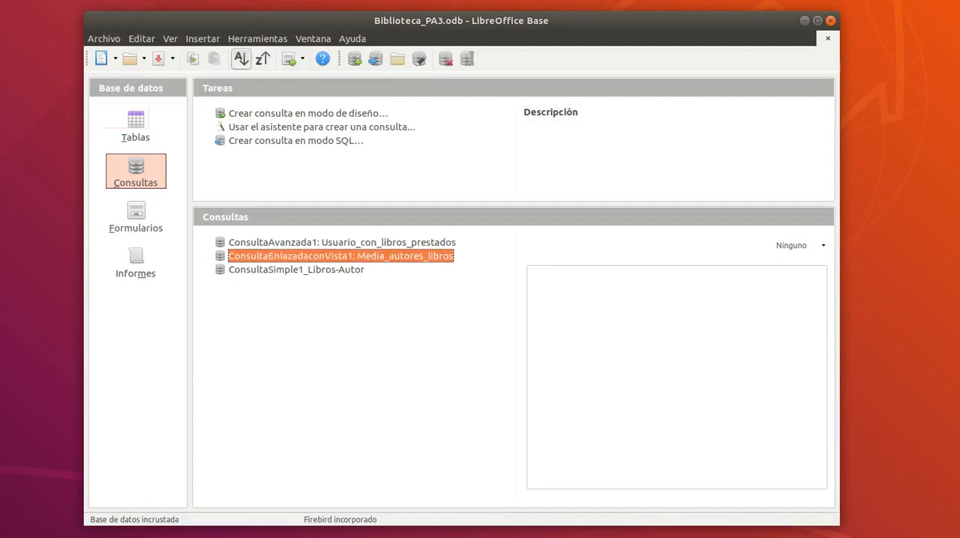
# Switch to the Firefox assignment and reread the requirements for ConsultaAvanzada2: Libros_unidades and ConsultaEnlazadaconVista2: Media_unidades_libros.
pyautogui.moveTo(959, 71); pyautogui.dragTo(429, 24)
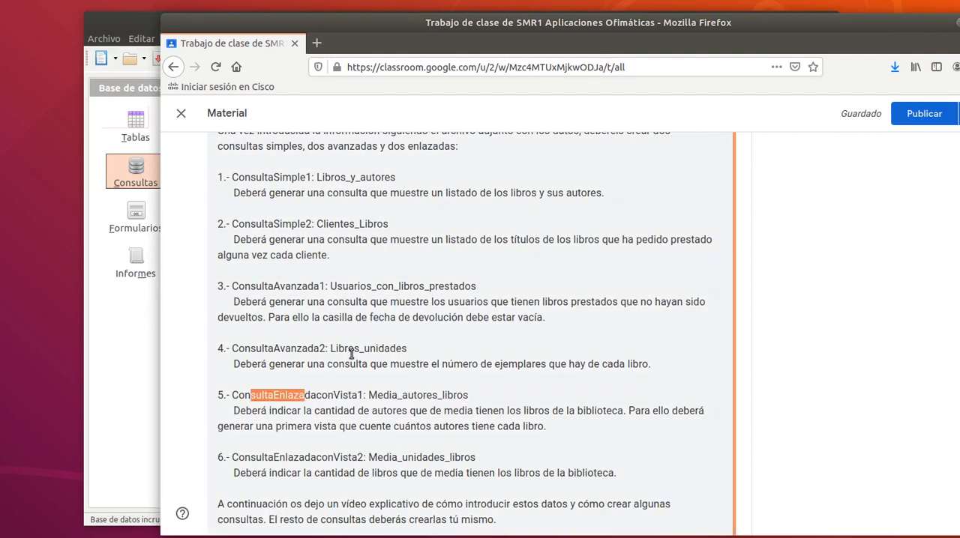
pyautogui.click(300, 365)
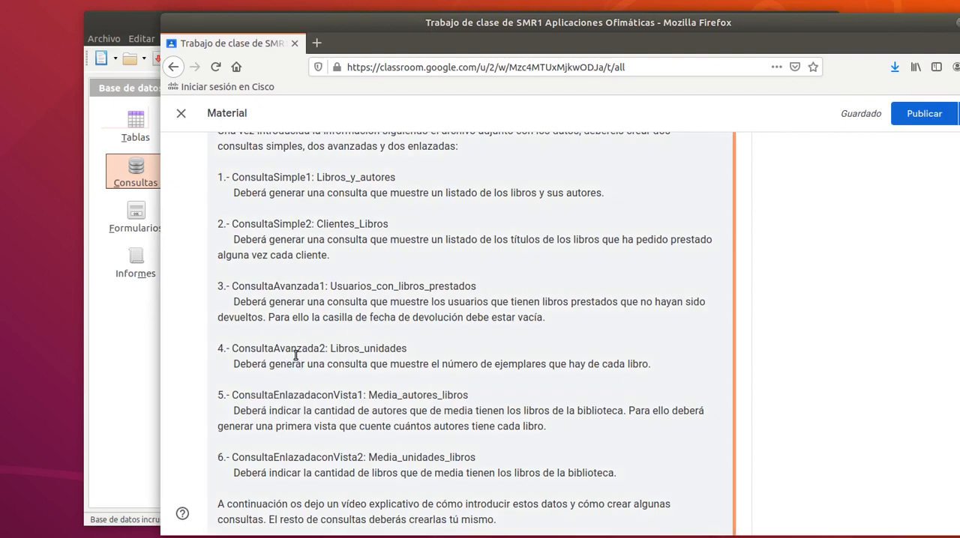
pyautogui.moveTo(234, 364); pyautogui.dragTo(486, 362)
pyautogui.click(642, 363)
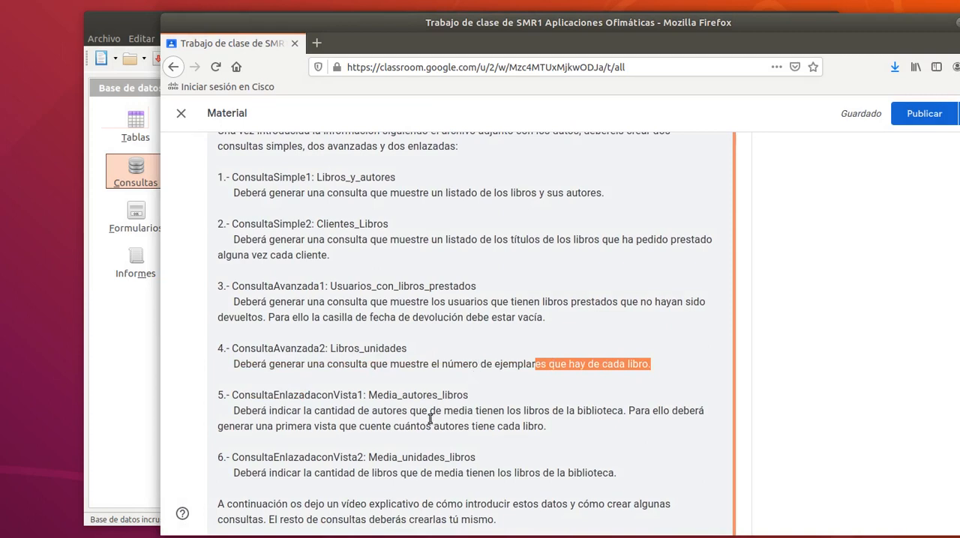
pyautogui.click(395, 358)
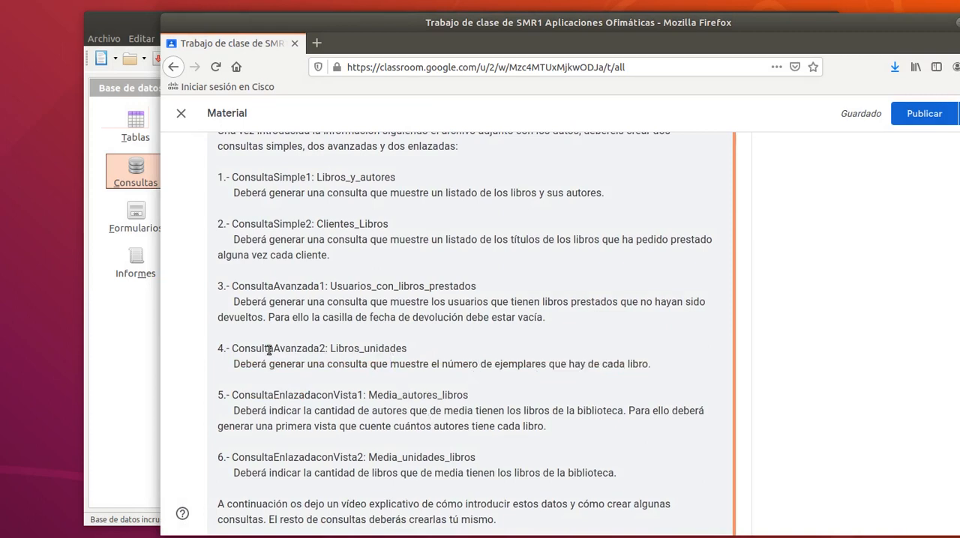
pyautogui.moveTo(229, 350); pyautogui.dragTo(270, 350)
pyautogui.click(278, 368)
pyautogui.scroll(-1, 279, 370)
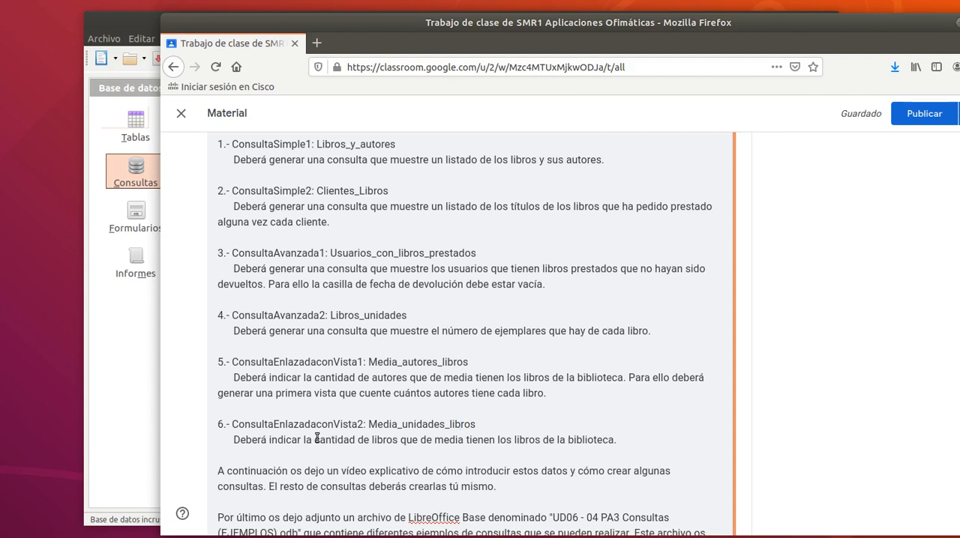
pyautogui.moveTo(316, 438); pyautogui.dragTo(390, 445)
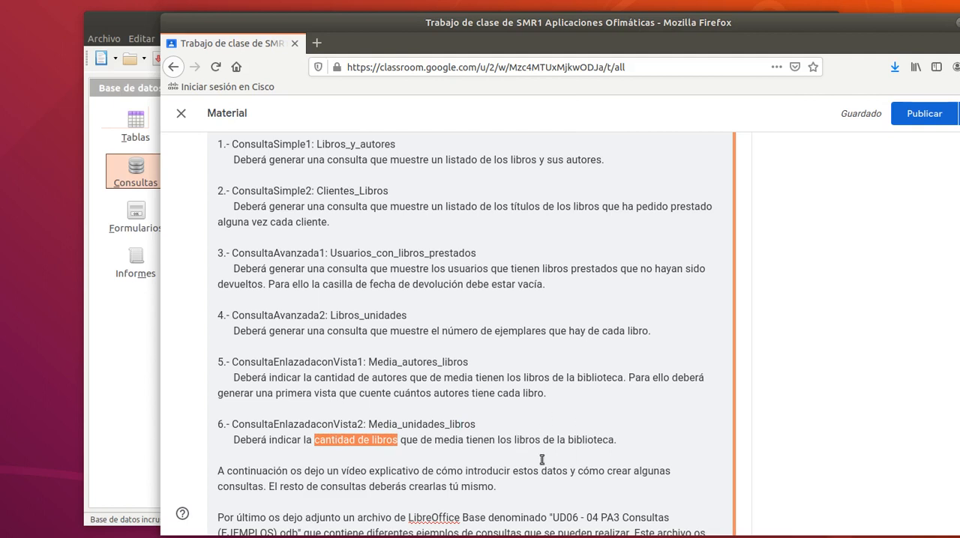
# Switch back to LibreOffice Base and open the data of the Ejemplar table.
pyautogui.click(109, 342)
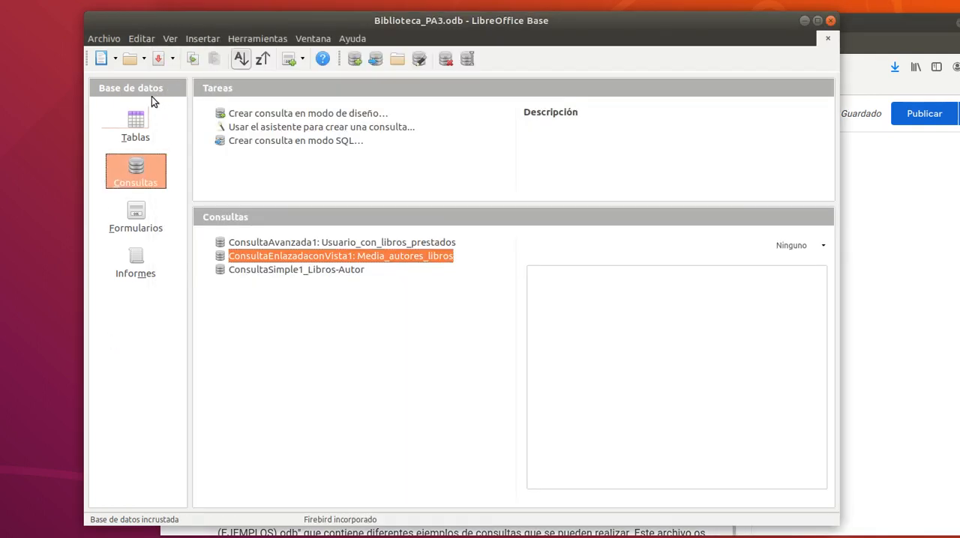
pyautogui.click(137, 126)
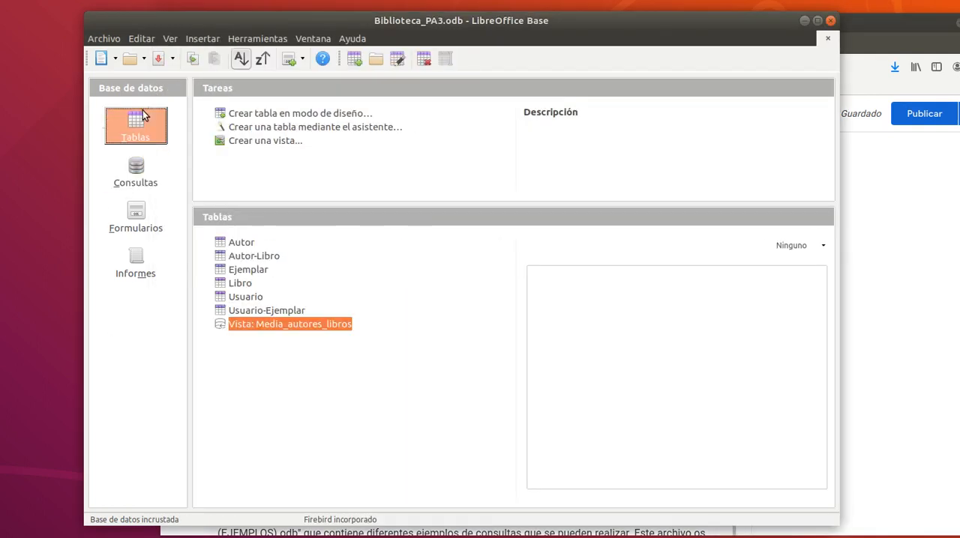
pyautogui.doubleClick(258, 268)
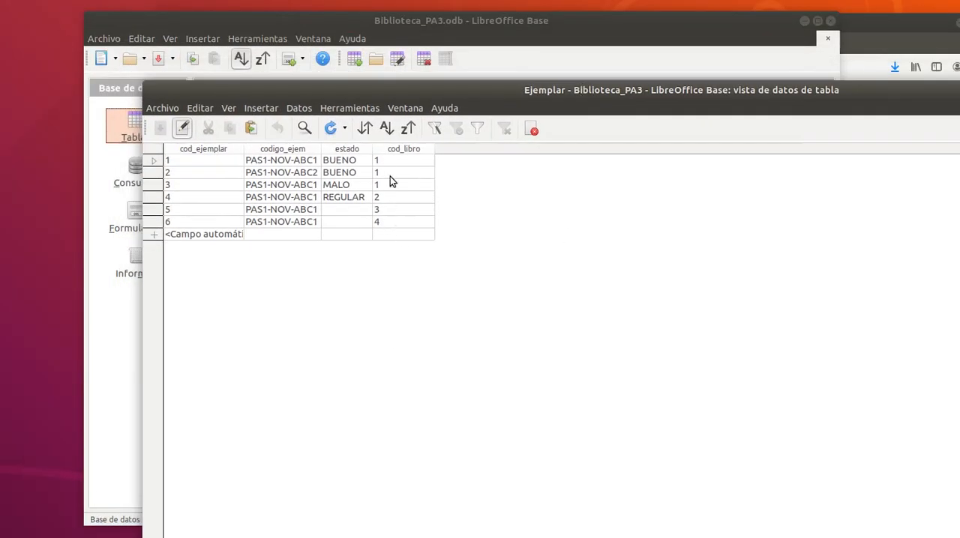
# Examine which book code each copy has in the cod_libro column of the Ejemplar table, and close the table.
pyautogui.click(392, 162)
pyautogui.click(392, 176)
pyautogui.click(393, 187)
pyautogui.click(390, 161)
pyautogui.click(389, 174)
pyautogui.click(390, 184)
pyautogui.click(376, 198)
pyautogui.click(376, 211)
pyautogui.click(383, 221)
pyautogui.moveTo(659, 93); pyautogui.dragTo(604, 99)
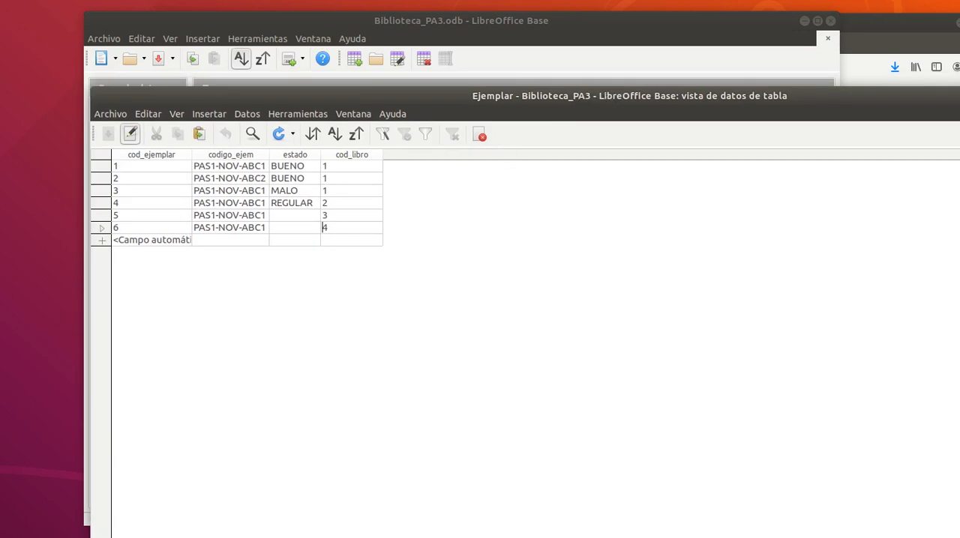
pyautogui.click(959, 96)
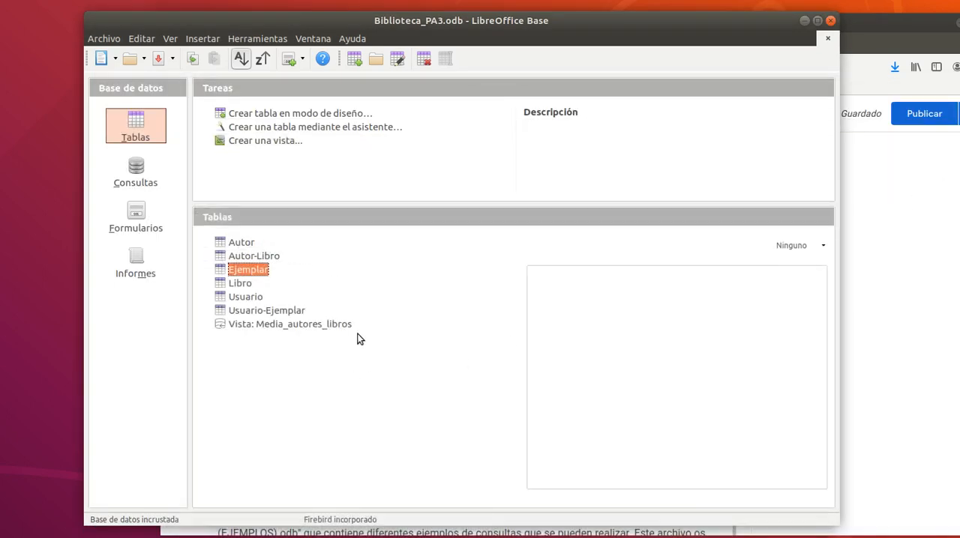